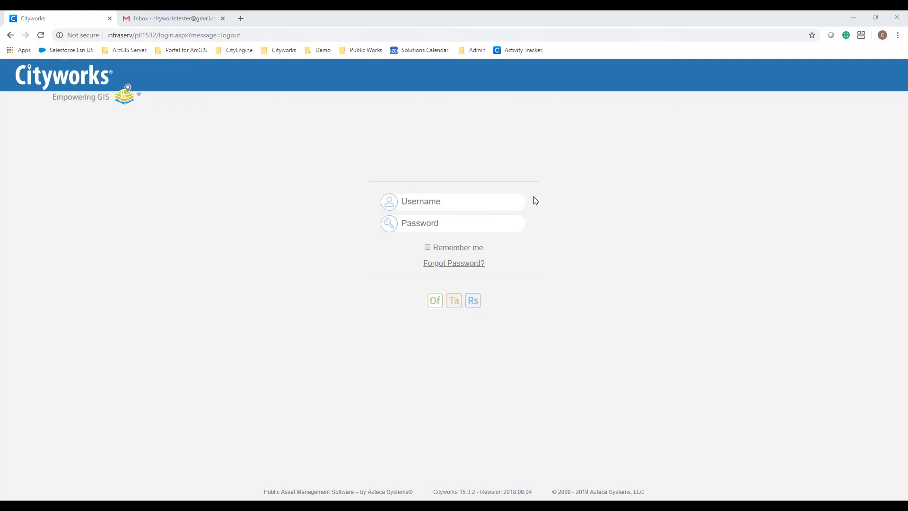
- Sign in to the Office application with the saved admin username and its password
{"action": "left_click", "coordinate": [496, 200]}
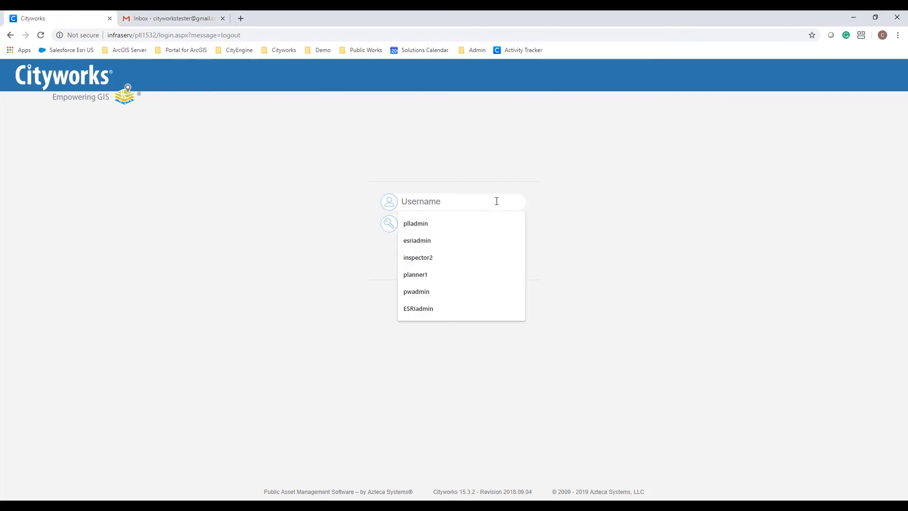
{"action": "type", "text": "plladmin"}
{"action": "key", "text": "Tab"}
{"action": "type", "text": "••••••"}
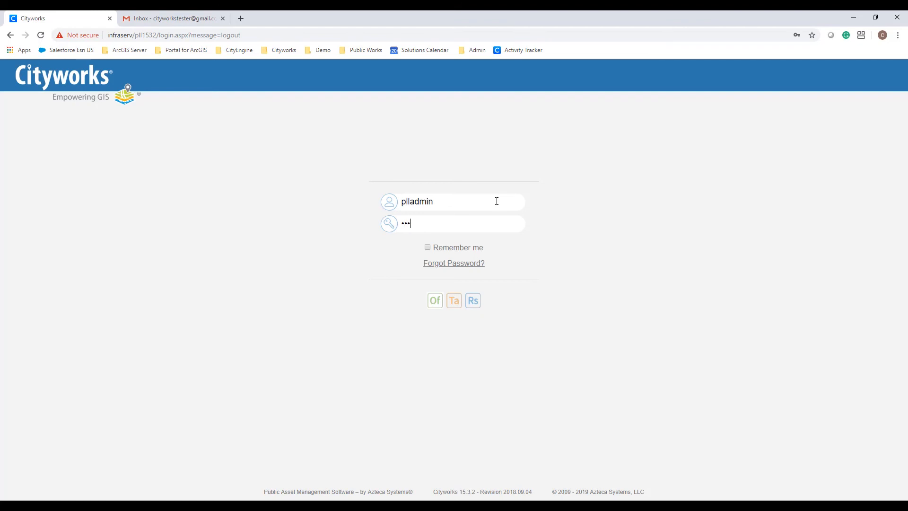
{"action": "type", "text": "••"}
{"action": "left_click", "coordinate": [434, 300]}
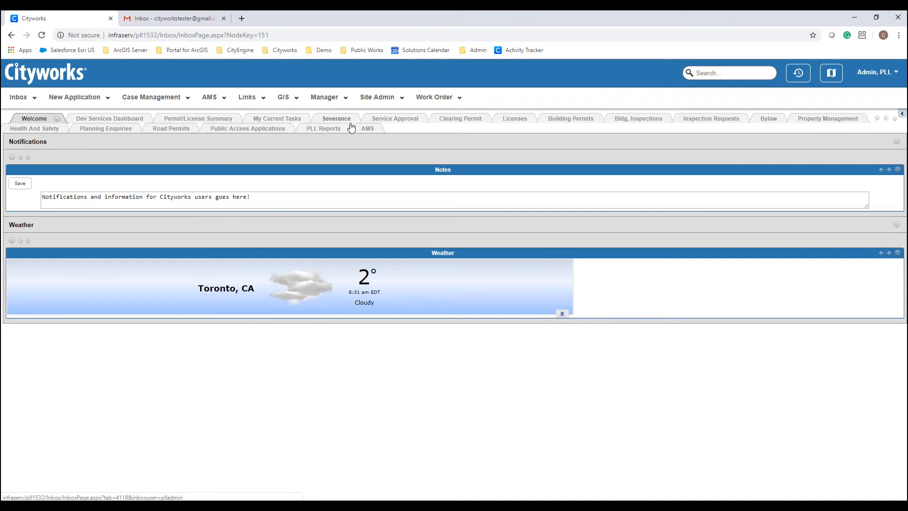
- Show the Bylaw dashboard and review its open-requests map, type pie chart and case lists
{"action": "left_click", "coordinate": [768, 119]}
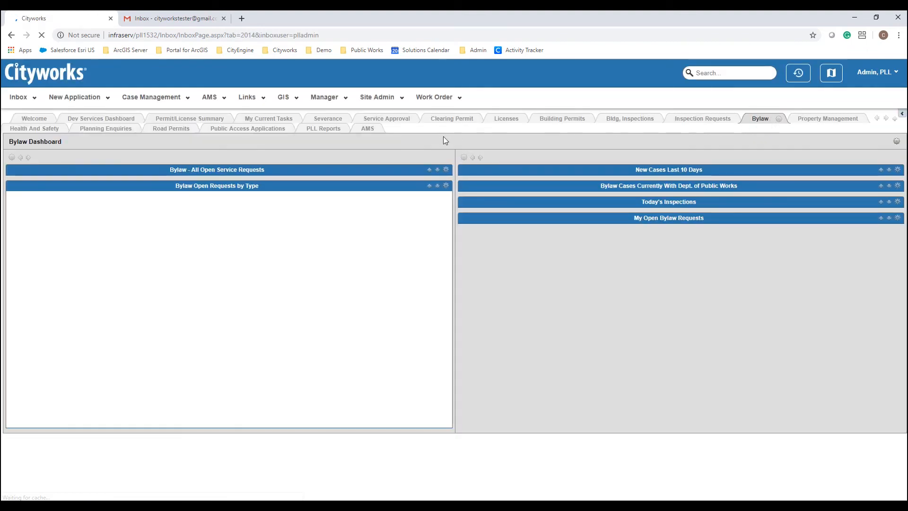
{"action": "scroll", "coordinate": [443, 141], "scroll_direction": "down", "scroll_amount": 2}
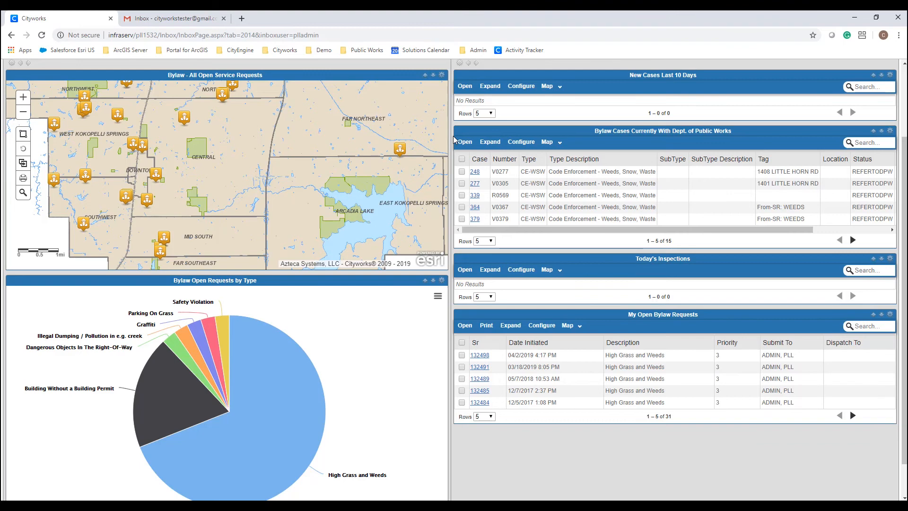
{"action": "scroll", "coordinate": [453, 140], "scroll_direction": "up", "scroll_amount": 2}
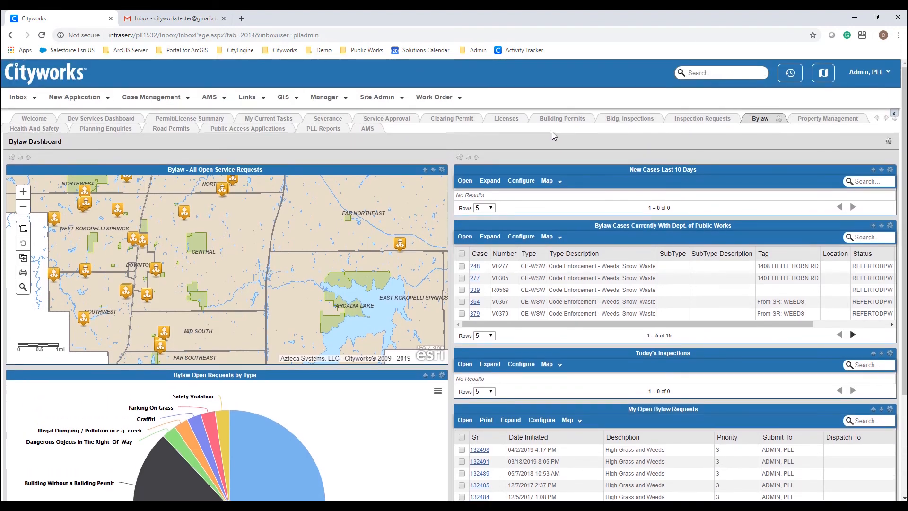
- Show the Building Permits dashboard and review its residential, online and in-review permit panels
{"action": "left_click", "coordinate": [572, 122]}
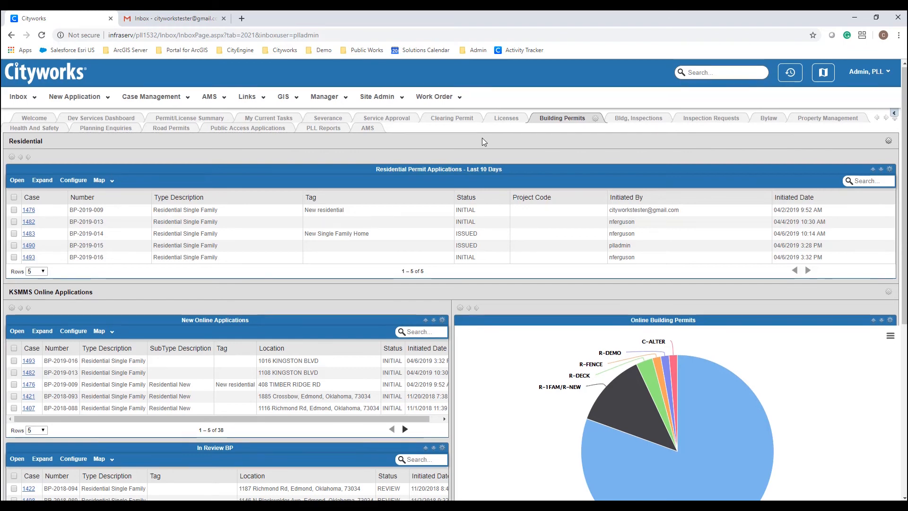
{"action": "scroll", "coordinate": [443, 141], "scroll_direction": "down", "scroll_amount": 1}
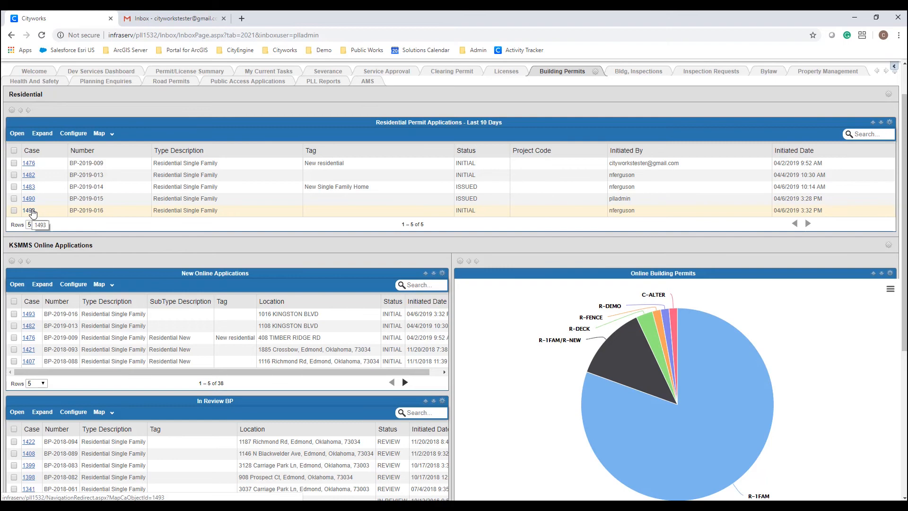
{"action": "scroll", "coordinate": [31, 211], "scroll_direction": "down", "scroll_amount": 2}
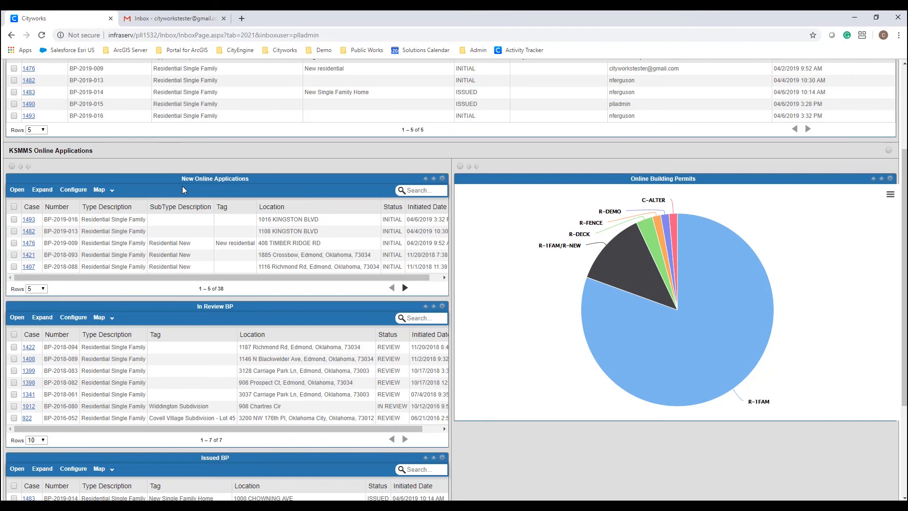
{"action": "scroll", "coordinate": [182, 186], "scroll_direction": "down", "scroll_amount": 3}
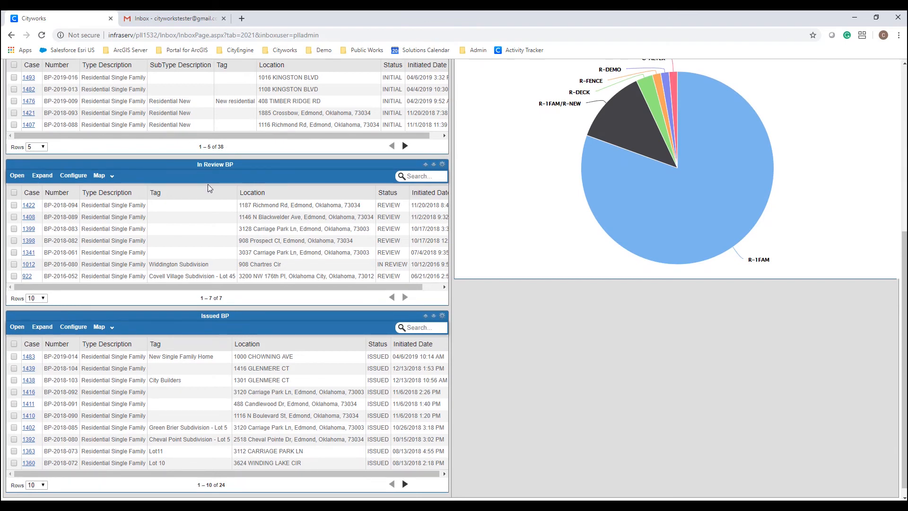
{"action": "scroll", "coordinate": [208, 184], "scroll_direction": "down", "scroll_amount": 1}
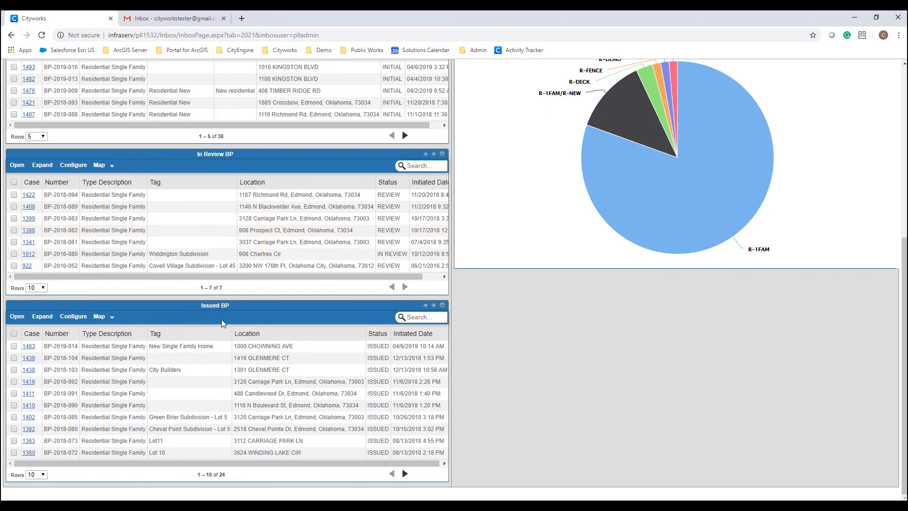
{"action": "scroll", "coordinate": [221, 319], "scroll_direction": "up", "scroll_amount": 5}
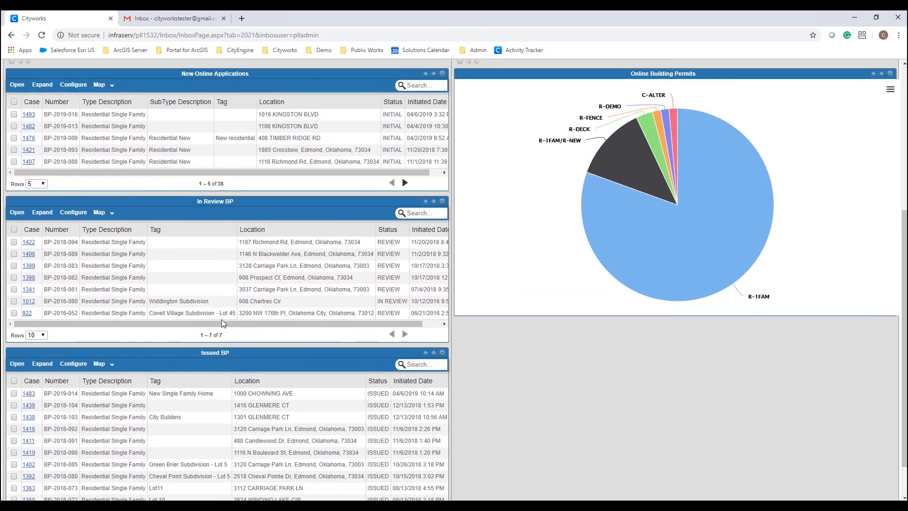
{"action": "scroll", "coordinate": [221, 319], "scroll_direction": "up", "scroll_amount": 2}
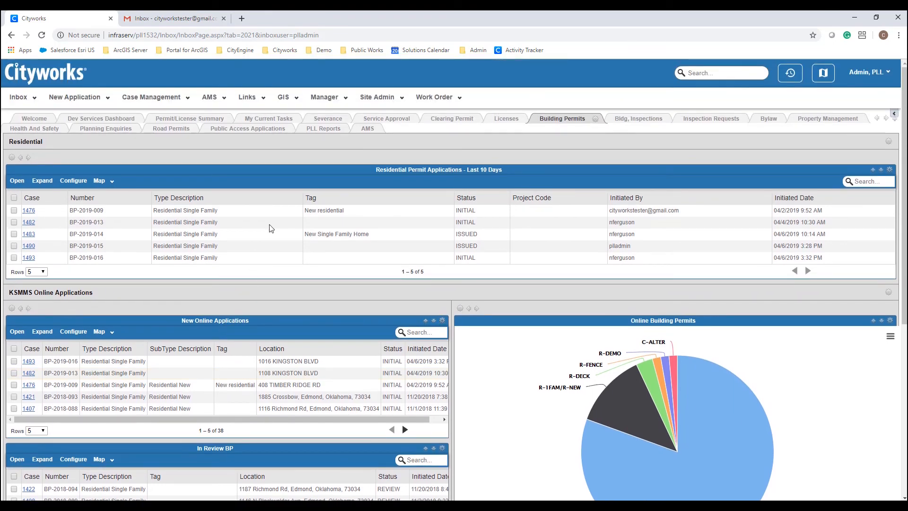
- Show the Severance dashboard and review the All, Agricultural, Residential, Granted and Deferred lists
{"action": "left_click", "coordinate": [333, 123]}
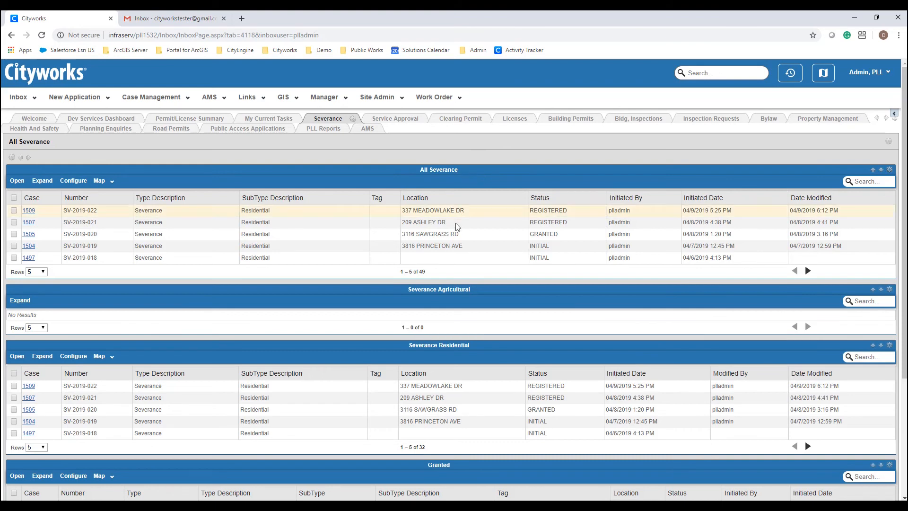
{"action": "scroll", "coordinate": [457, 226], "scroll_direction": "down", "scroll_amount": 2}
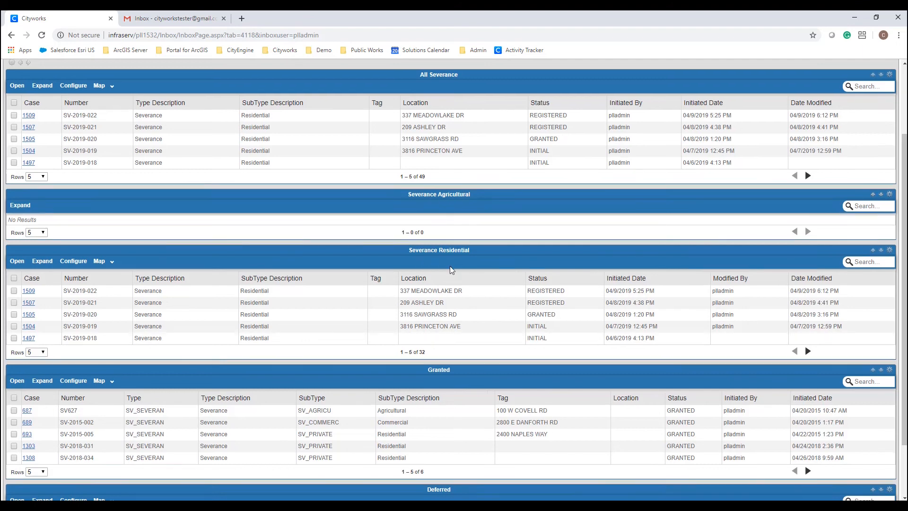
{"action": "scroll", "coordinate": [451, 269], "scroll_direction": "down", "scroll_amount": 2}
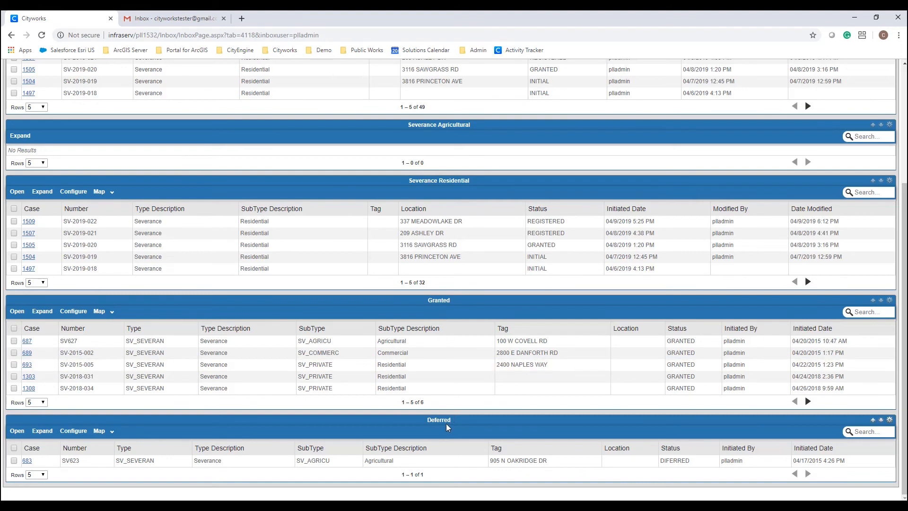
{"action": "scroll", "coordinate": [445, 422], "scroll_direction": "up", "scroll_amount": 4}
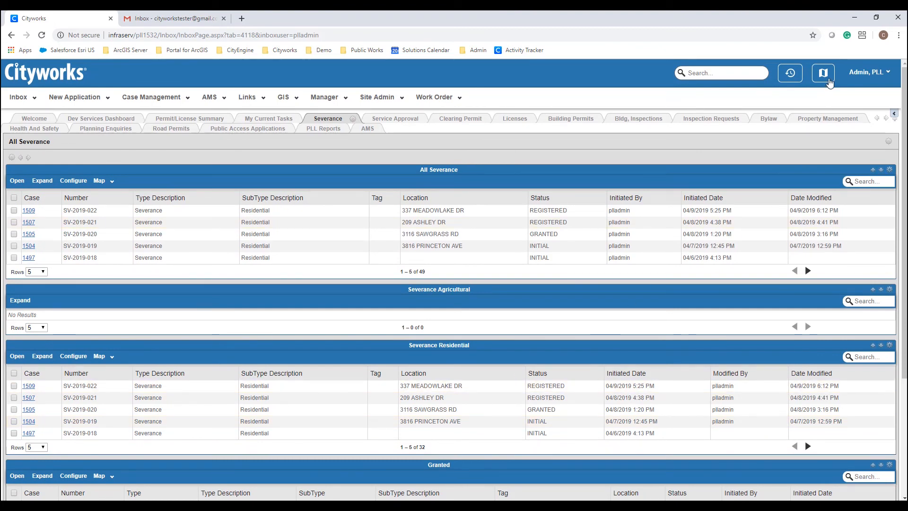
{"action": "left_click", "coordinate": [828, 80]}
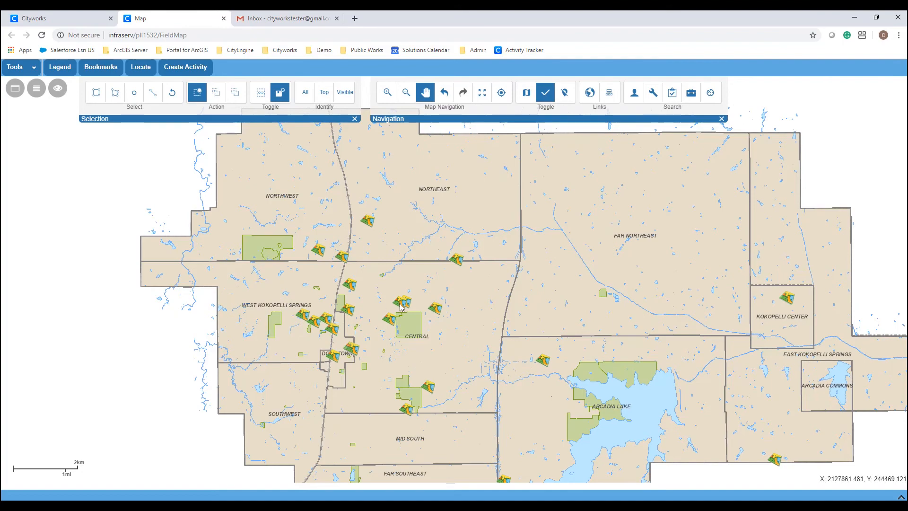
{"action": "scroll", "coordinate": [404, 305], "scroll_direction": "up", "scroll_amount": 1}
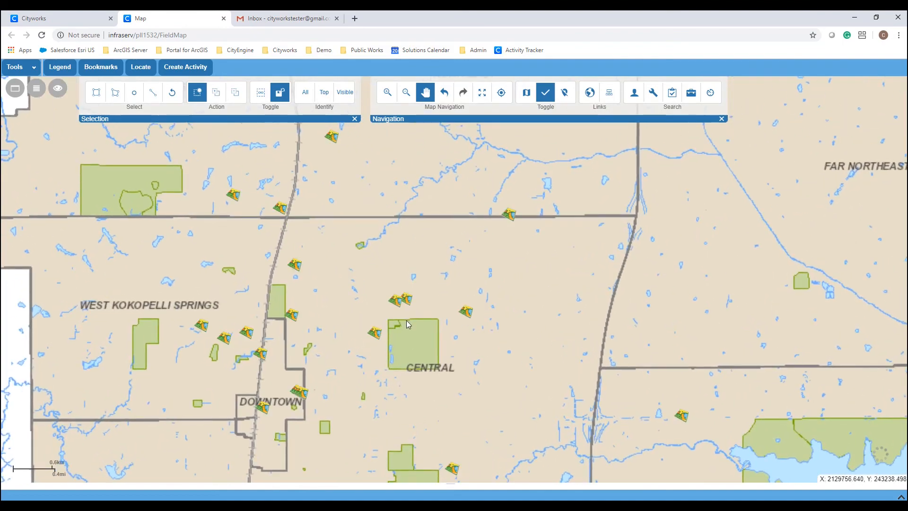
{"action": "scroll", "coordinate": [405, 318], "scroll_direction": "up", "scroll_amount": 1}
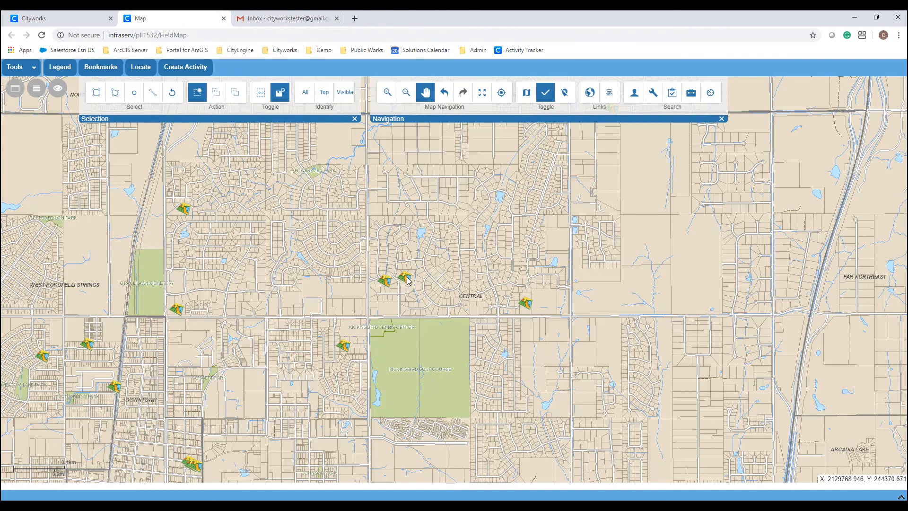
{"action": "left_click", "coordinate": [407, 280]}
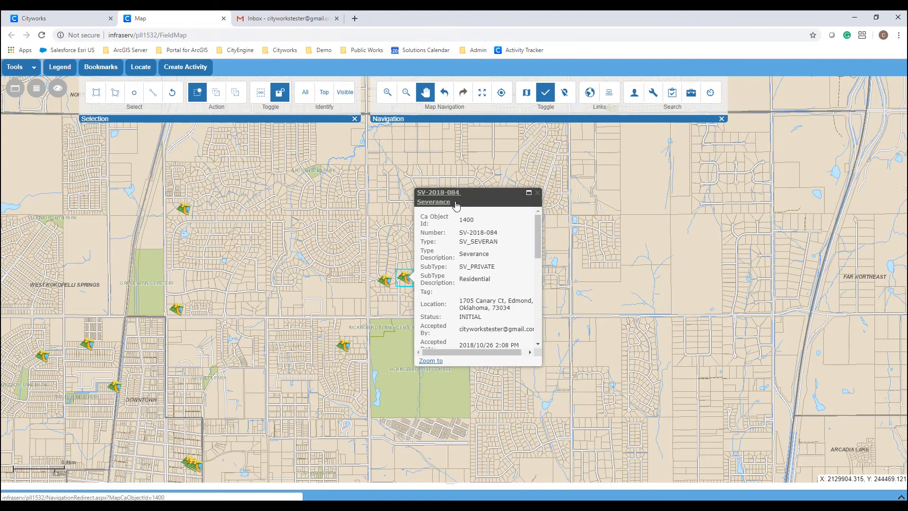
{"action": "scroll", "coordinate": [395, 287], "scroll_direction": "up", "scroll_amount": 5}
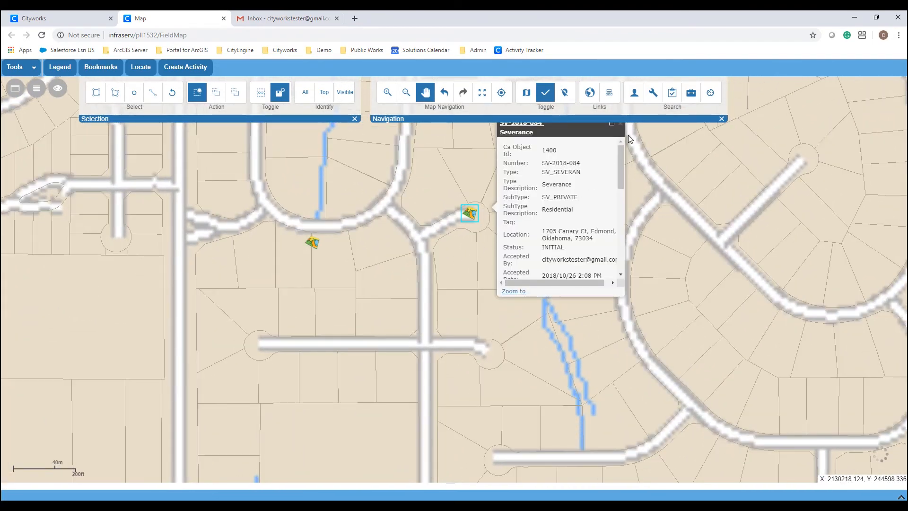
- Close the SV-2018-084 details to reveal the Canary Ct parcels and house numbers
{"action": "left_click", "coordinate": [620, 124]}
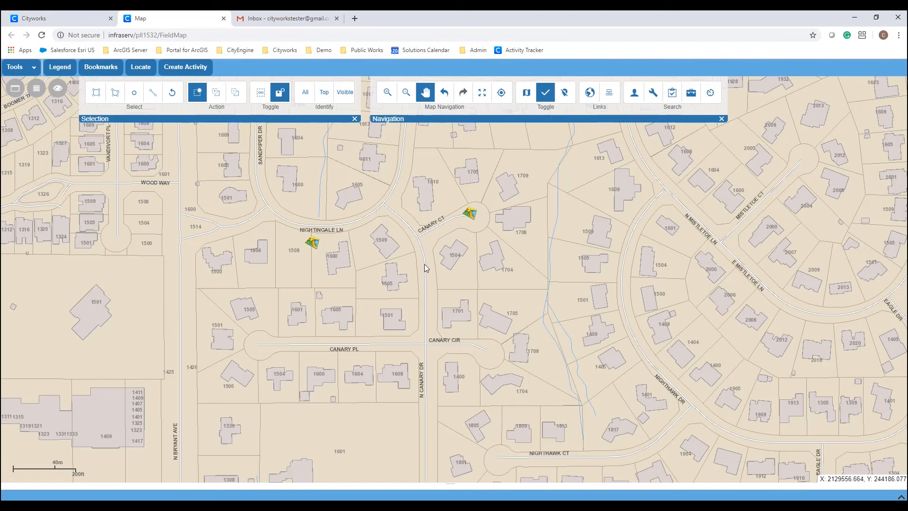
- Open the Legend panel listing the map layers
{"action": "left_click", "coordinate": [65, 71]}
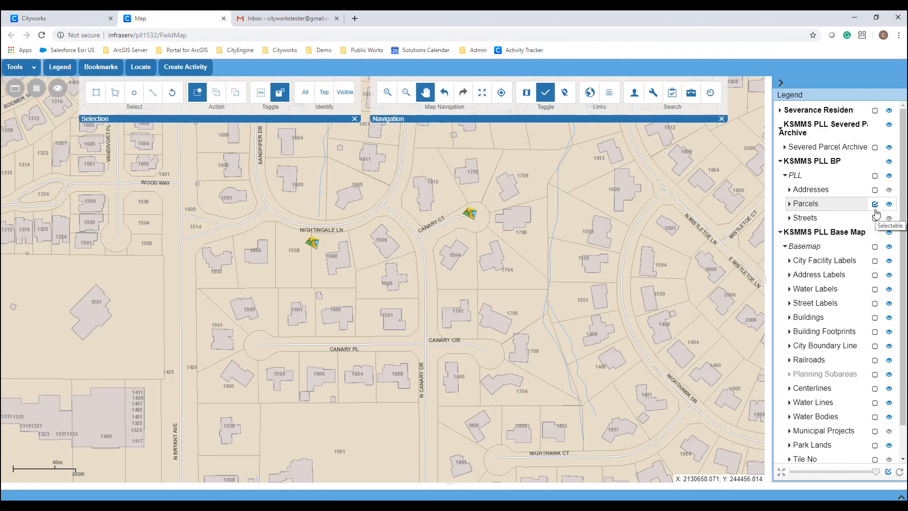
- Locate '1700 Glendale' on the map and switch to the circle Select tool
{"action": "left_click", "coordinate": [146, 74]}
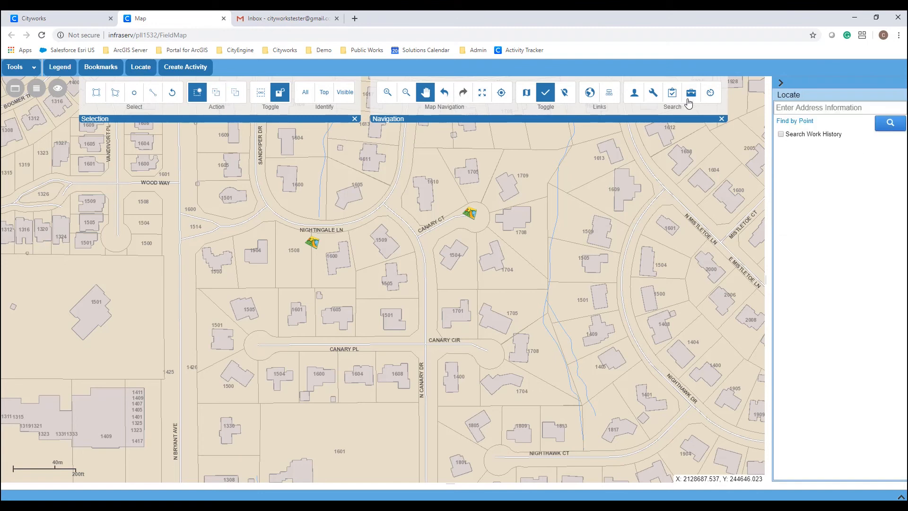
{"action": "left_click", "coordinate": [797, 108]}
{"action": "type", "text": "1700"}
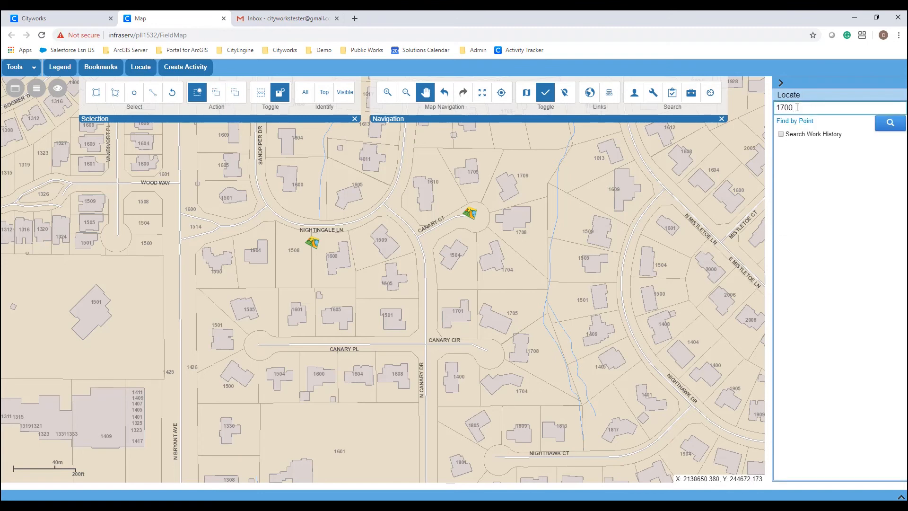
{"action": "type", "text": " Glendale"}
{"action": "left_click", "coordinate": [882, 124]}
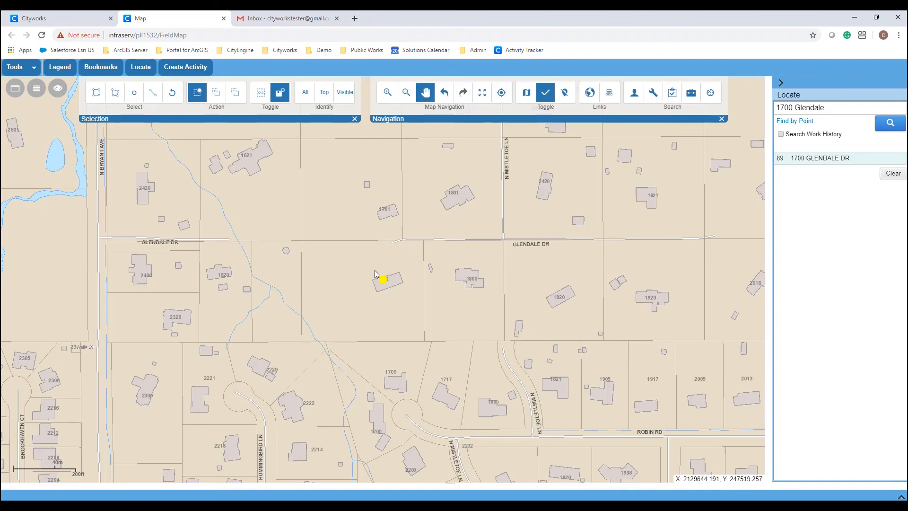
{"action": "left_click", "coordinate": [134, 93]}
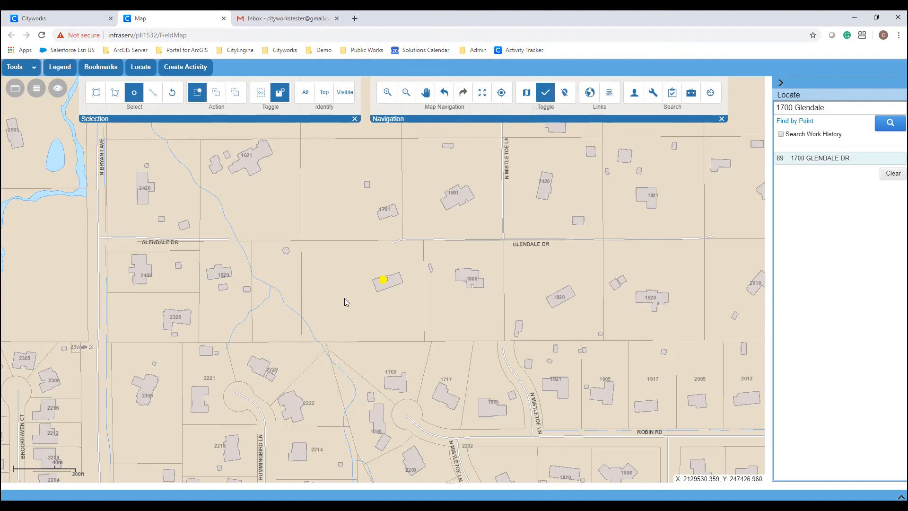
{"action": "left_click_drag", "start_coordinate": [344, 298], "coordinate": [349, 338]}
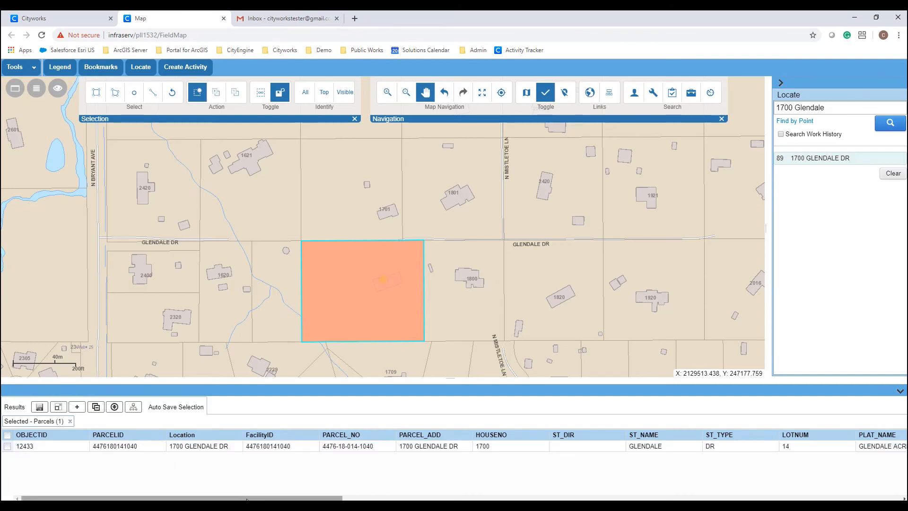
{"action": "left_click_drag", "start_coordinate": [246, 498], "coordinate": [461, 499]}
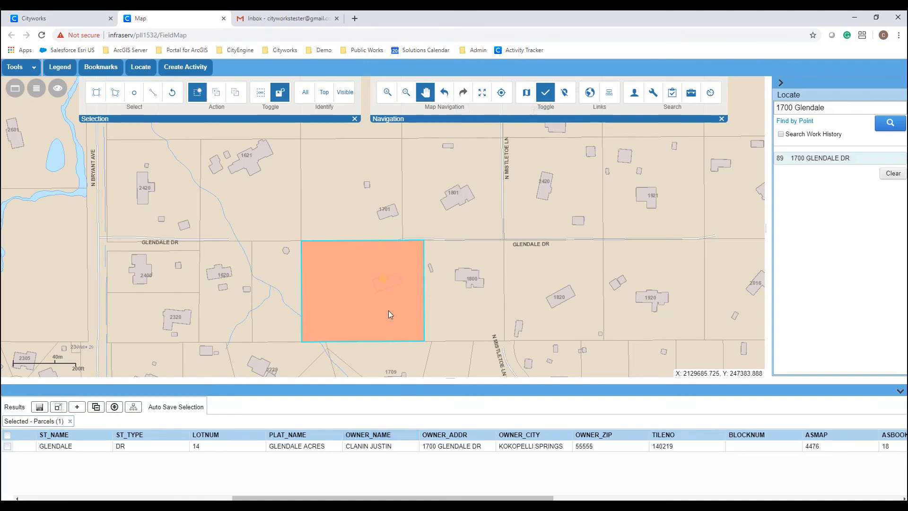
- Show the parcel's work history and open closed General Enquiry case GE2019-0007
{"action": "left_click", "coordinate": [712, 99]}
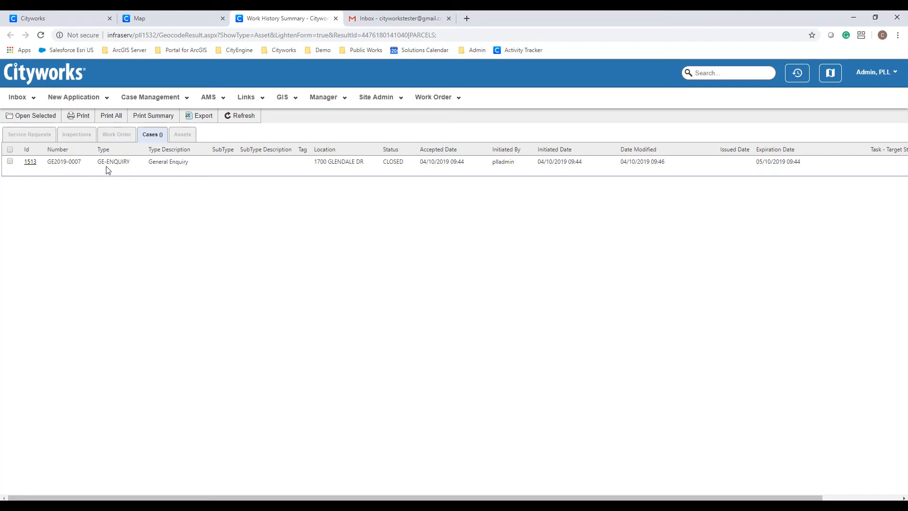
{"action": "left_click", "coordinate": [30, 162]}
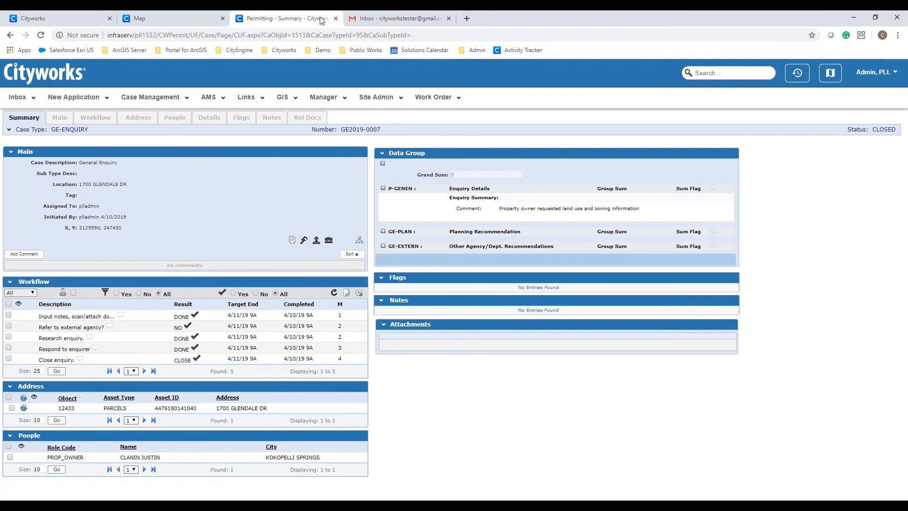
- Close the GE2019-0007 case summary to return to the parcel map
{"action": "left_click", "coordinate": [333, 19]}
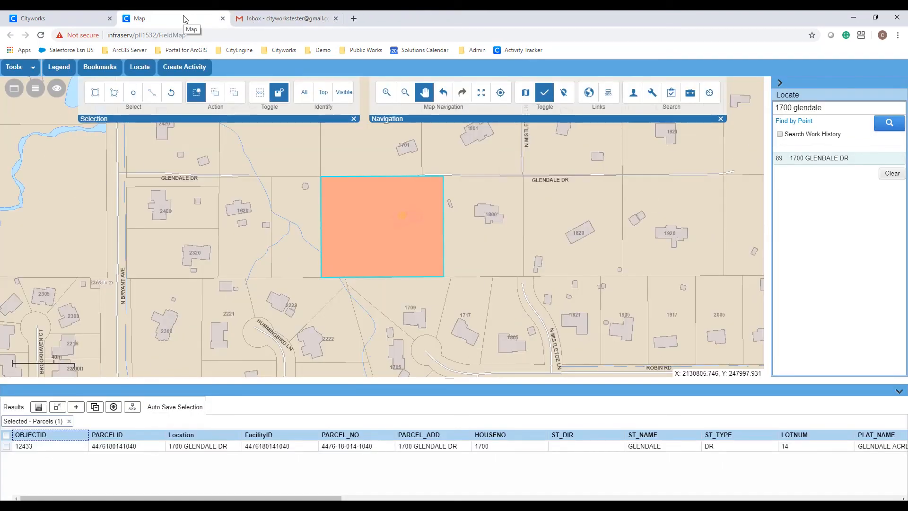
- Start a new application with type SV_SEVERAN:Severance and sub type SV_PRIVATE:Residential
{"action": "left_click", "coordinate": [74, 21]}
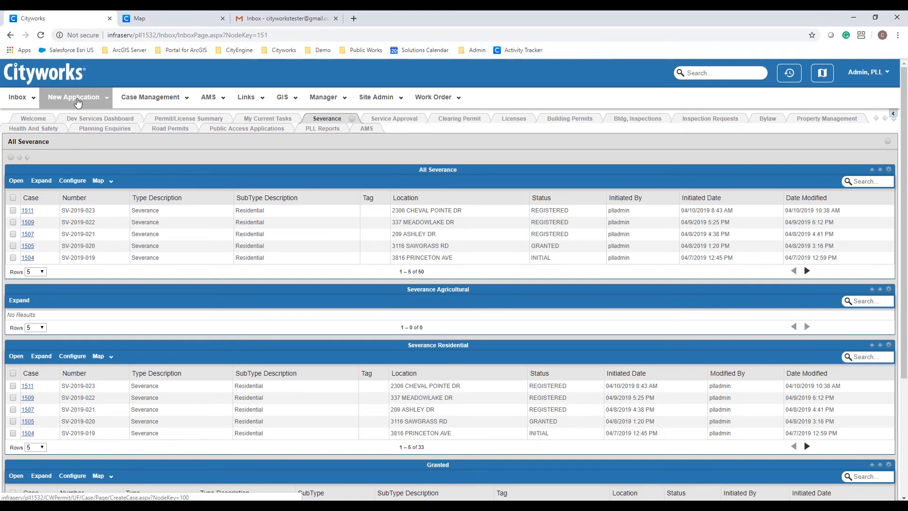
{"action": "left_click", "coordinate": [76, 99]}
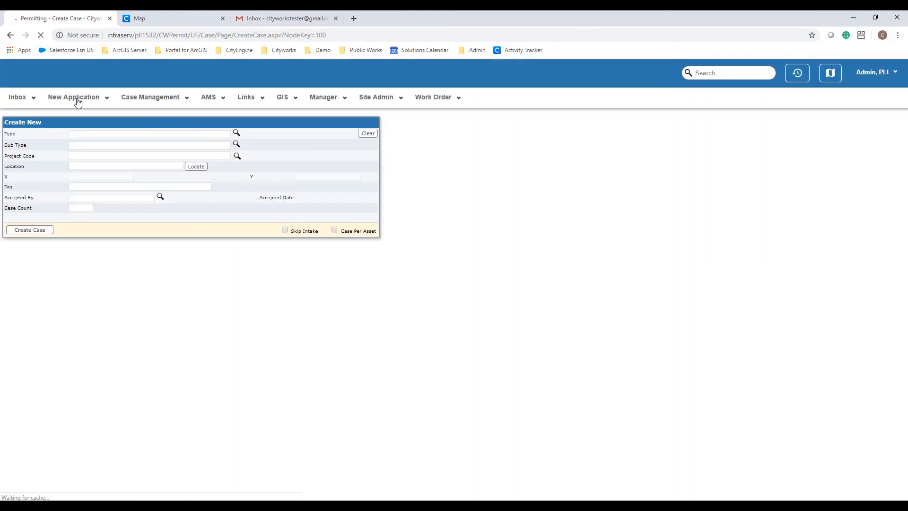
{"action": "left_click", "coordinate": [235, 134]}
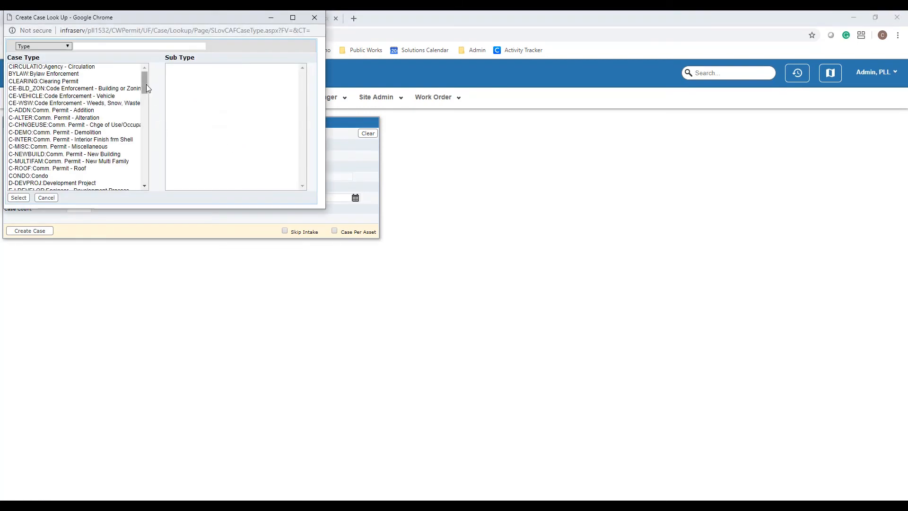
{"action": "left_click_drag", "start_coordinate": [146, 85], "coordinate": [146, 85]}
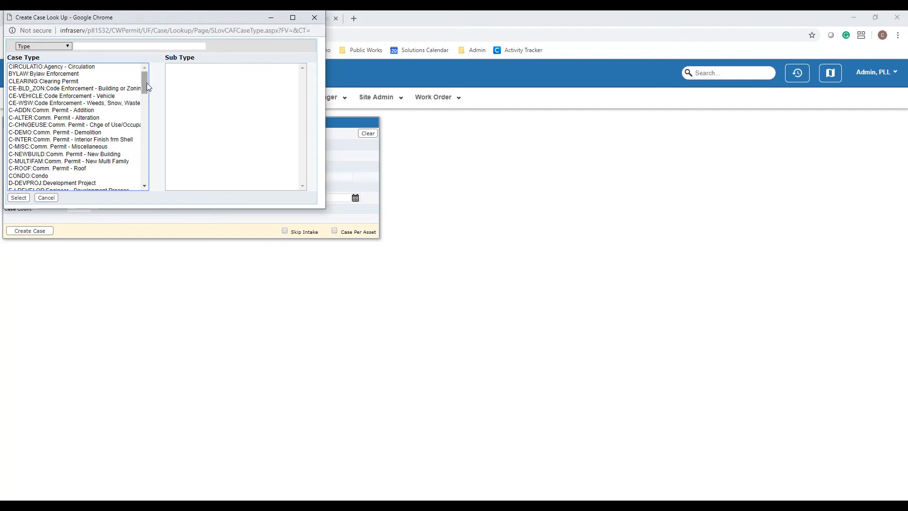
{"action": "left_click_drag", "start_coordinate": [147, 83], "coordinate": [146, 150]}
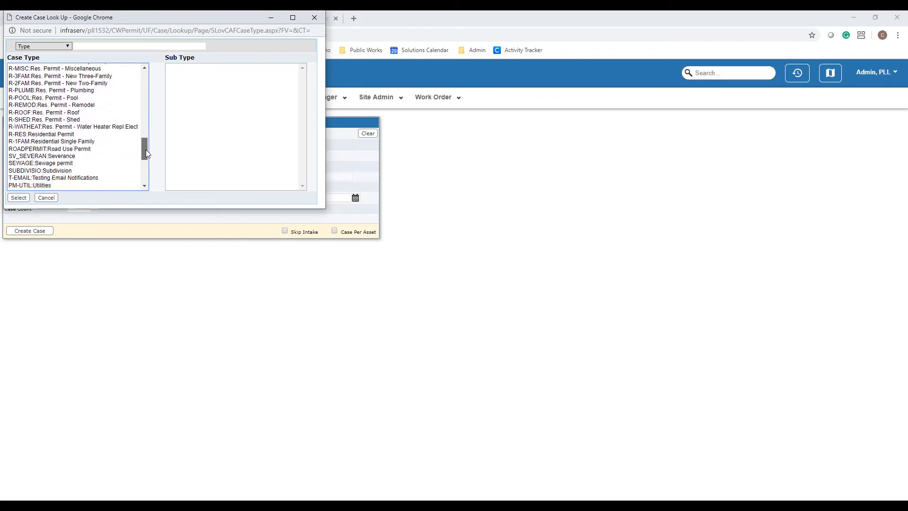
{"action": "left_click", "coordinate": [53, 157]}
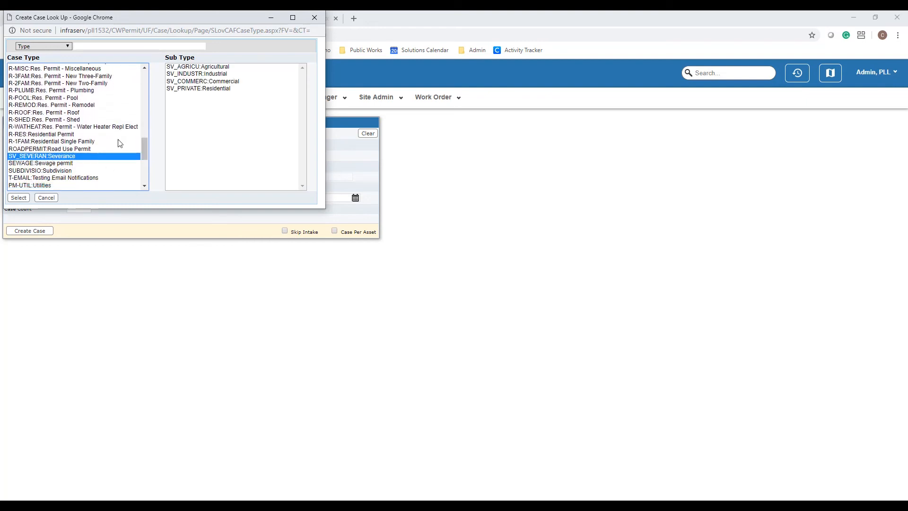
{"action": "left_click", "coordinate": [217, 91]}
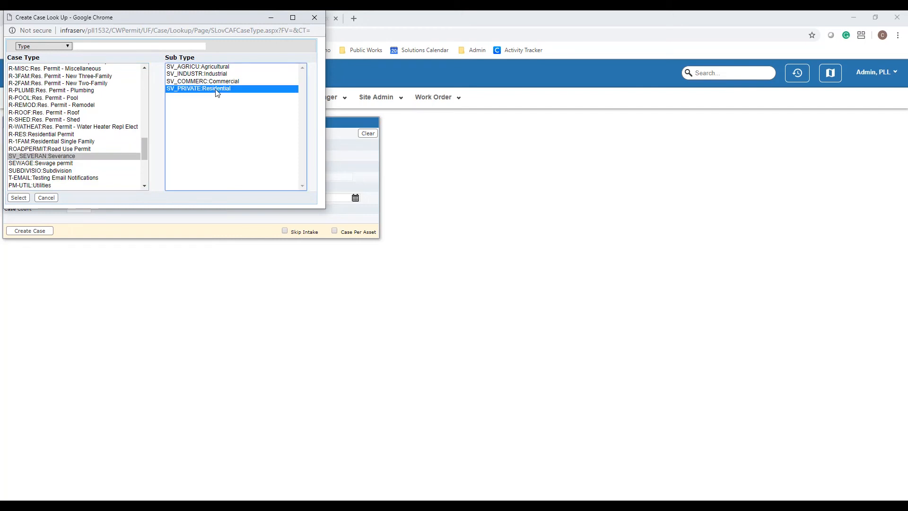
{"action": "left_click", "coordinate": [19, 197]}
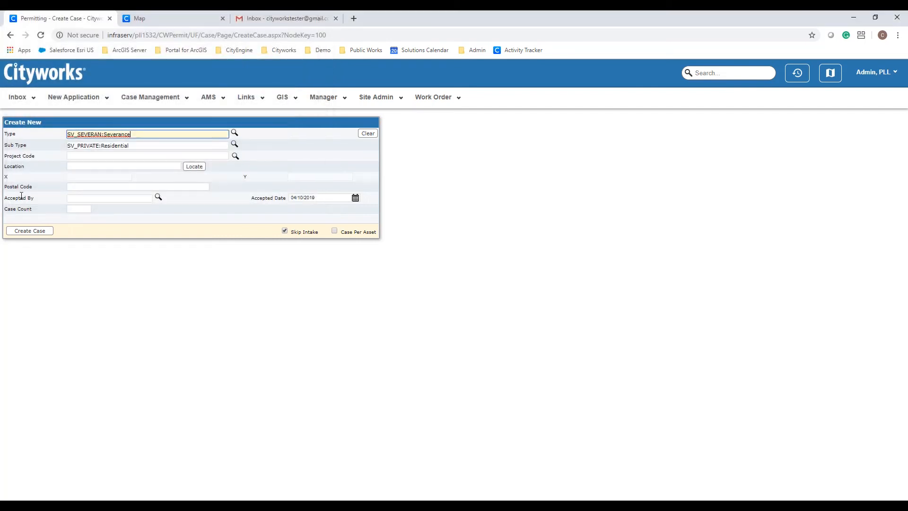
- Create severance case SV-2019-024 and collapse all its summary sections
{"action": "left_click", "coordinate": [22, 231]}
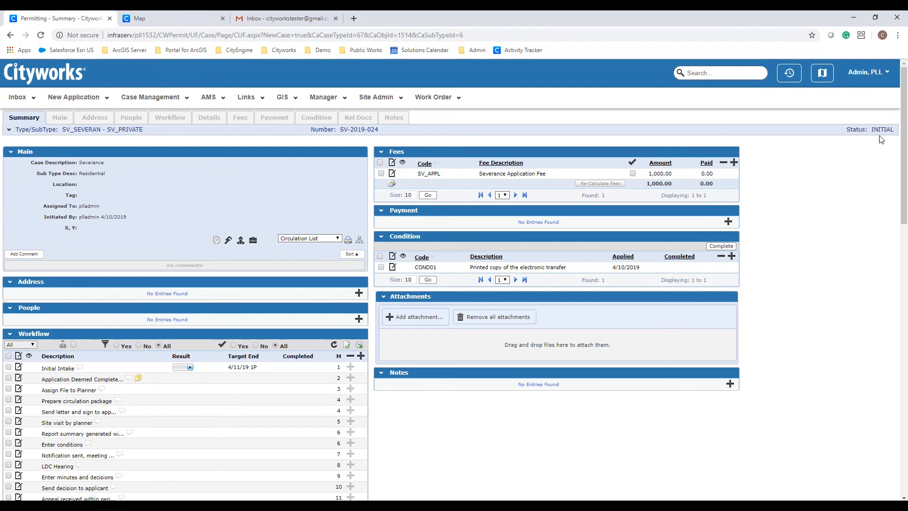
{"action": "left_click", "coordinate": [9, 132]}
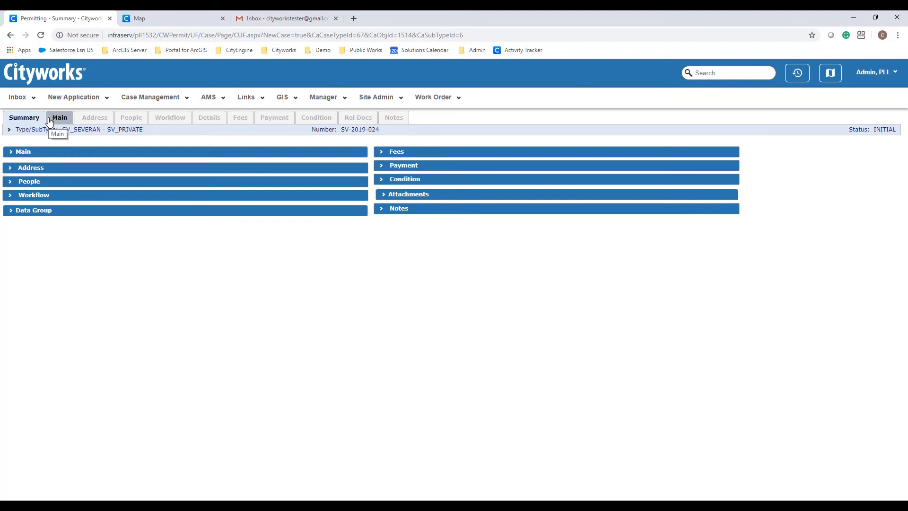
- Expand the Main, Address and People sections, then open the Add Address form
{"action": "left_click", "coordinate": [10, 153]}
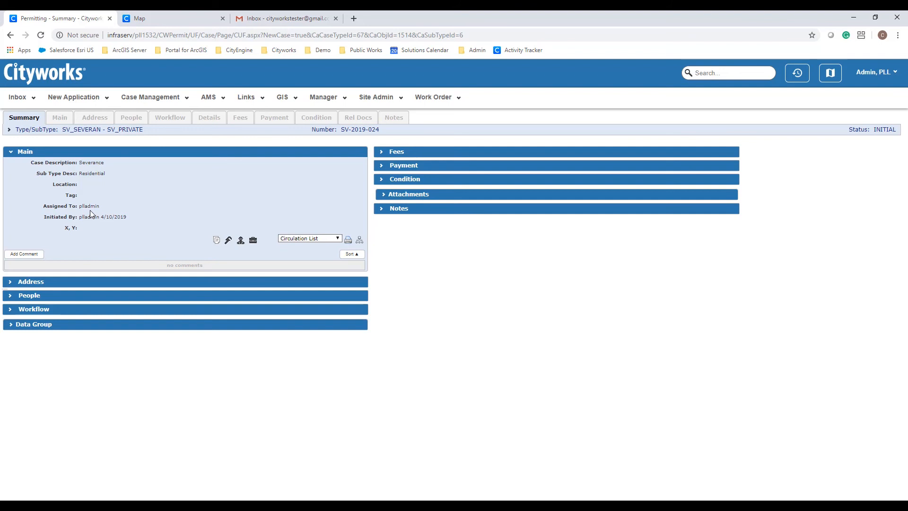
{"action": "left_click", "coordinate": [31, 283]}
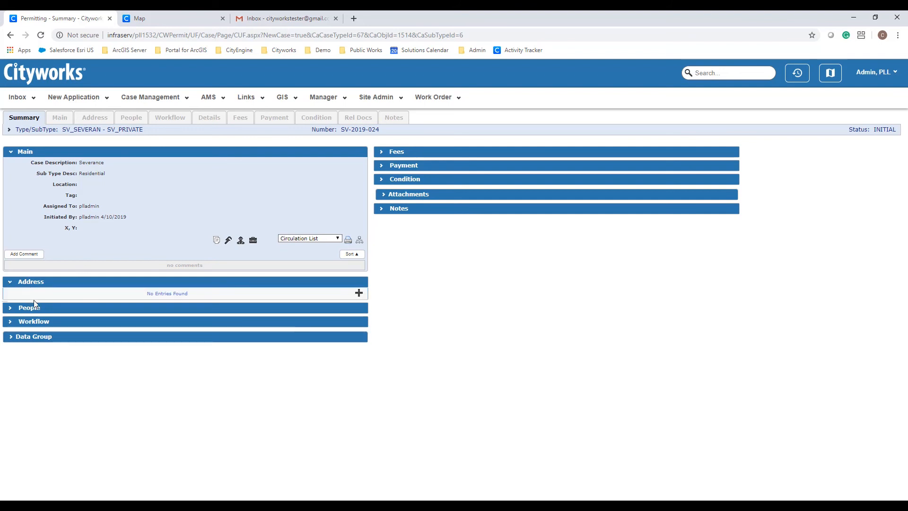
{"action": "left_click", "coordinate": [34, 310]}
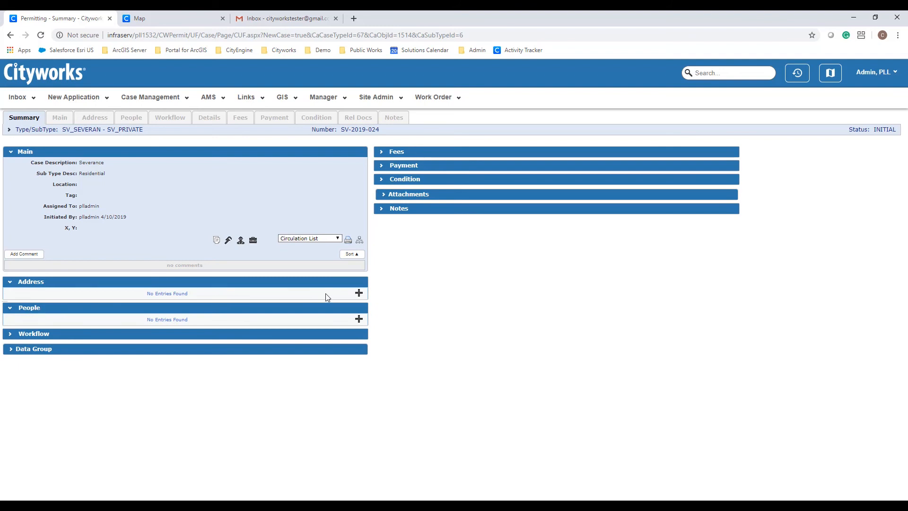
{"action": "left_click", "coordinate": [359, 293]}
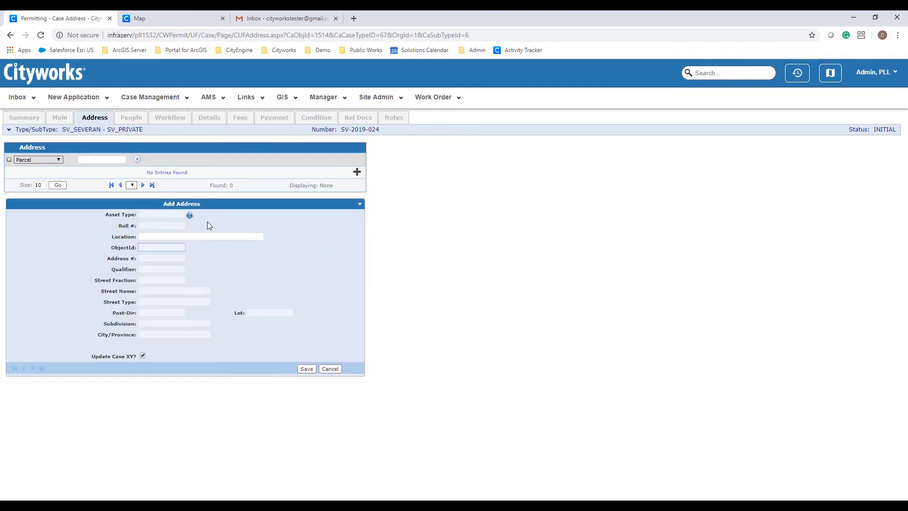
{"action": "left_click", "coordinate": [190, 218]}
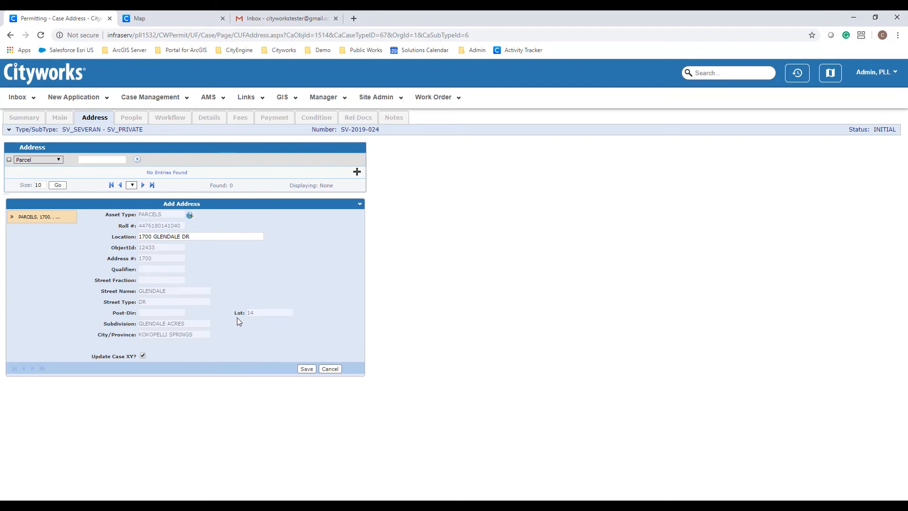
{"action": "left_click", "coordinate": [306, 369]}
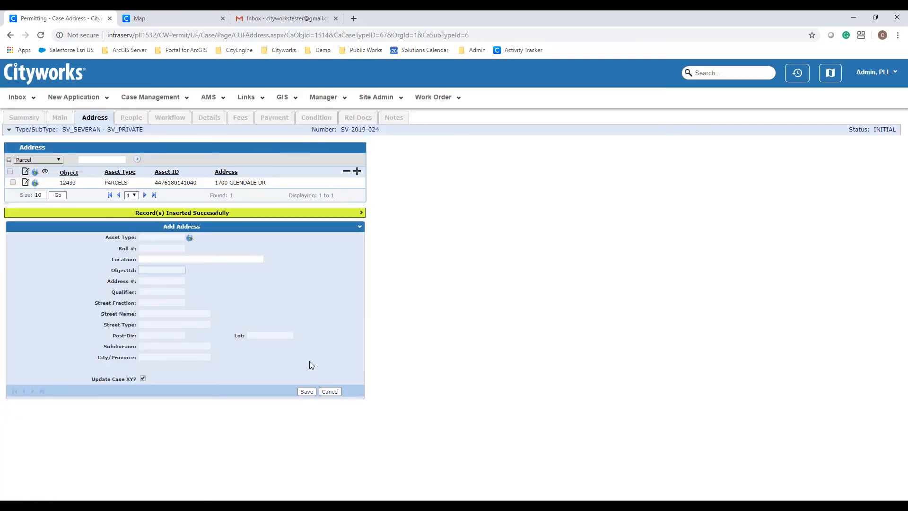
- Clear the parcel selection and pan the map west to reveal neighbouring parcels
{"action": "left_click", "coordinate": [159, 21]}
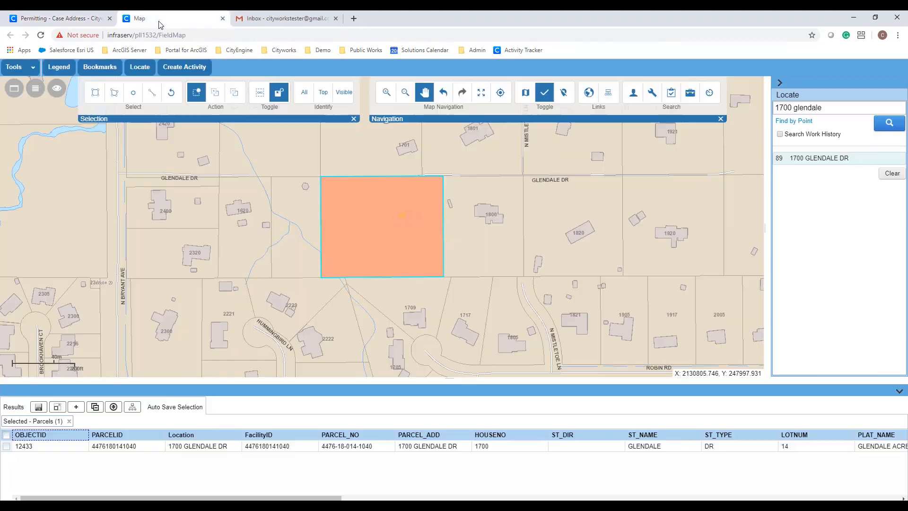
{"action": "left_click", "coordinate": [172, 93]}
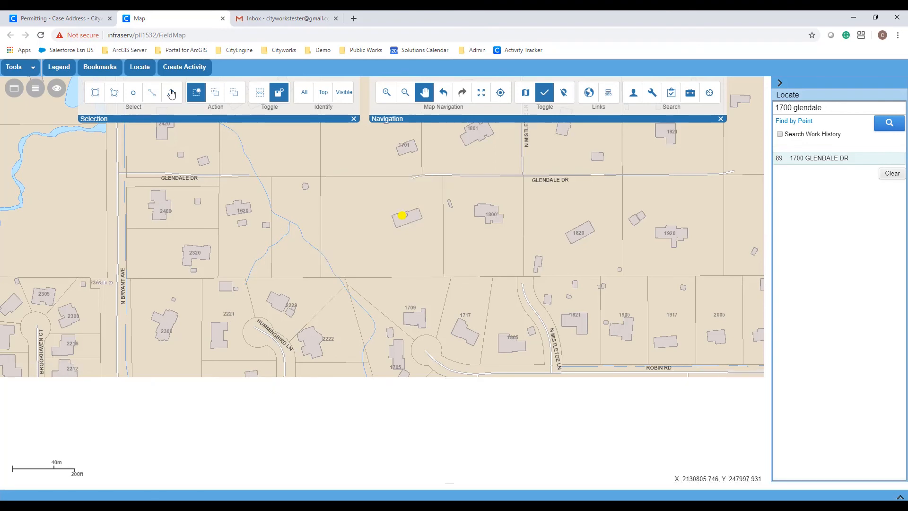
{"action": "left_click_drag", "start_coordinate": [190, 199], "coordinate": [389, 240]}
{"action": "left_click_drag", "start_coordinate": [106, 264], "coordinate": [403, 267]}
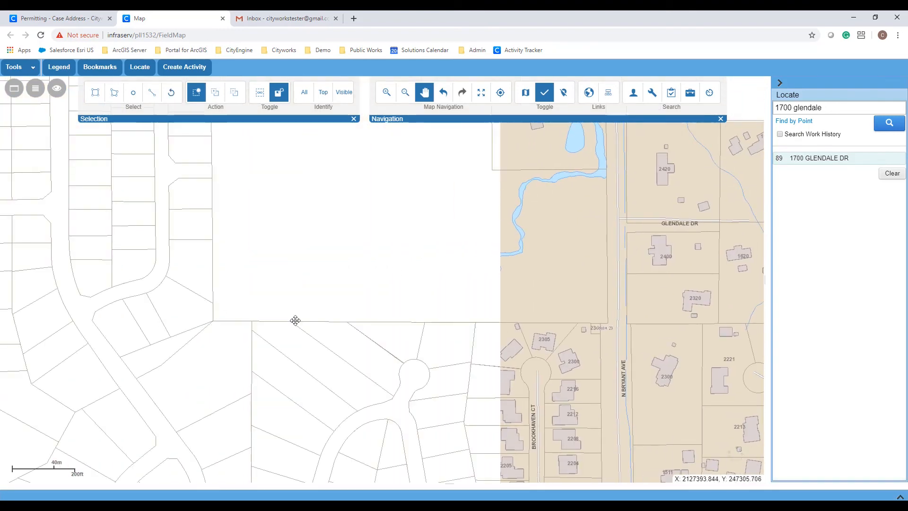
{"action": "left_click_drag", "start_coordinate": [295, 320], "coordinate": [463, 325]}
{"action": "left_click_drag", "start_coordinate": [200, 359], "coordinate": [413, 346]}
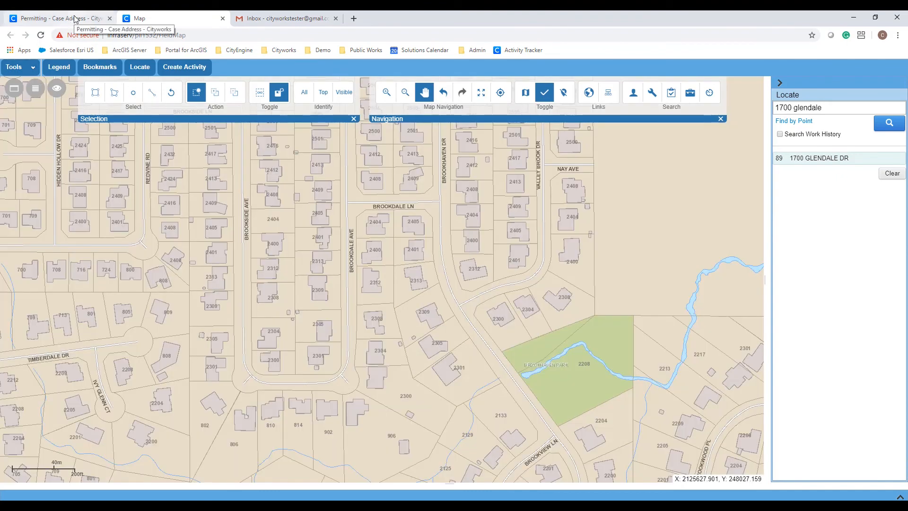
{"action": "left_click", "coordinate": [71, 18]}
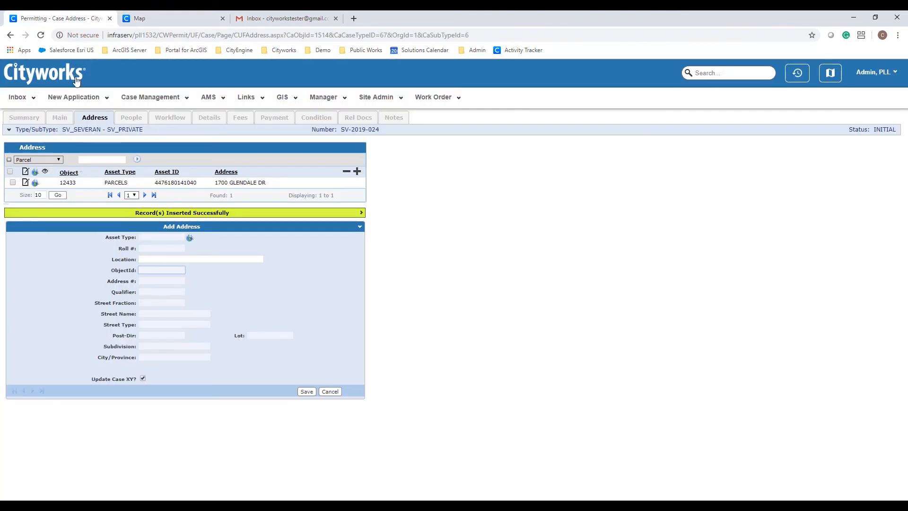
{"action": "left_click", "coordinate": [36, 187]}
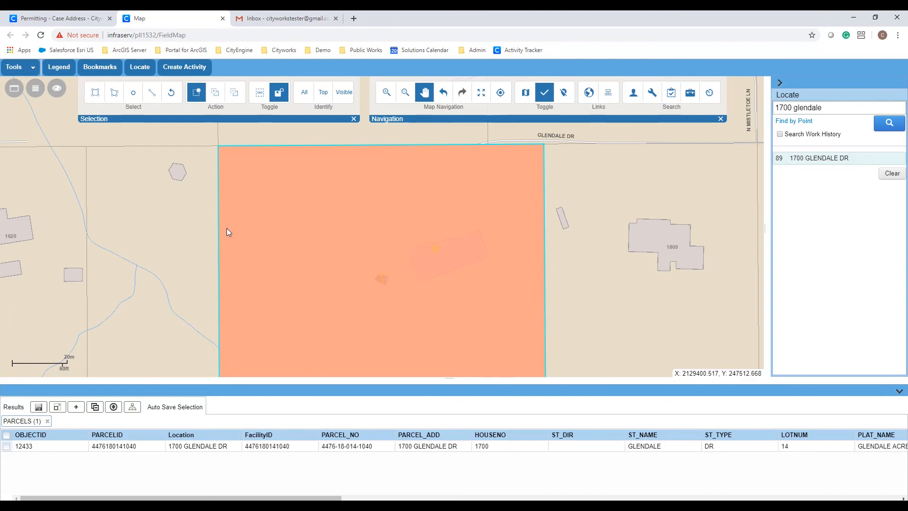
{"action": "left_click", "coordinate": [81, 19]}
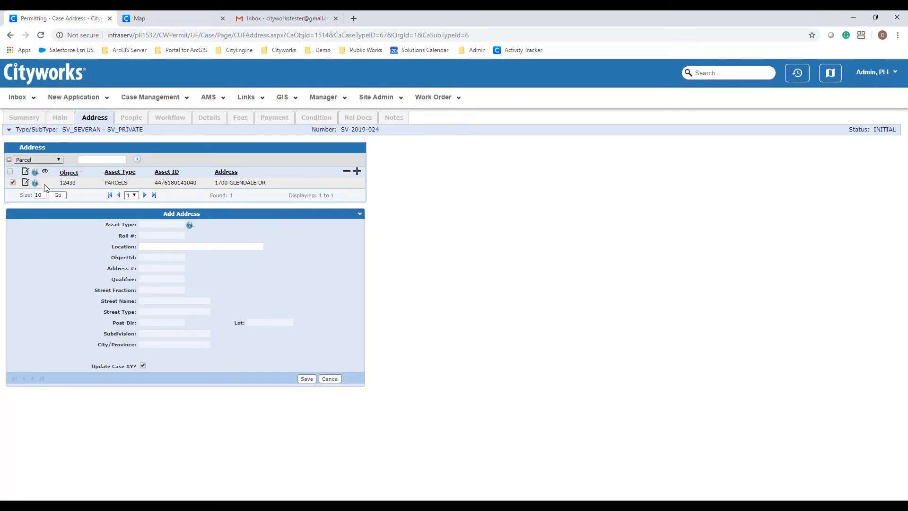
{"action": "left_click", "coordinate": [25, 183]}
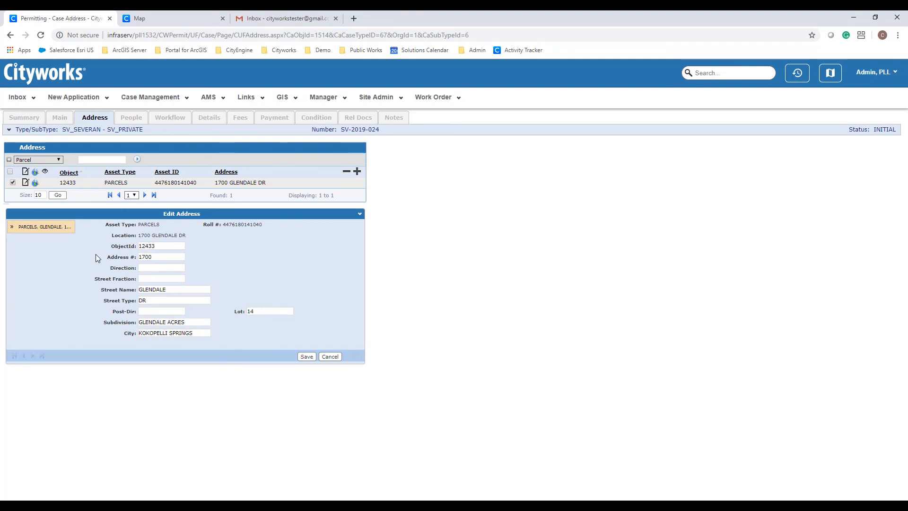
{"action": "left_click", "coordinate": [135, 119]}
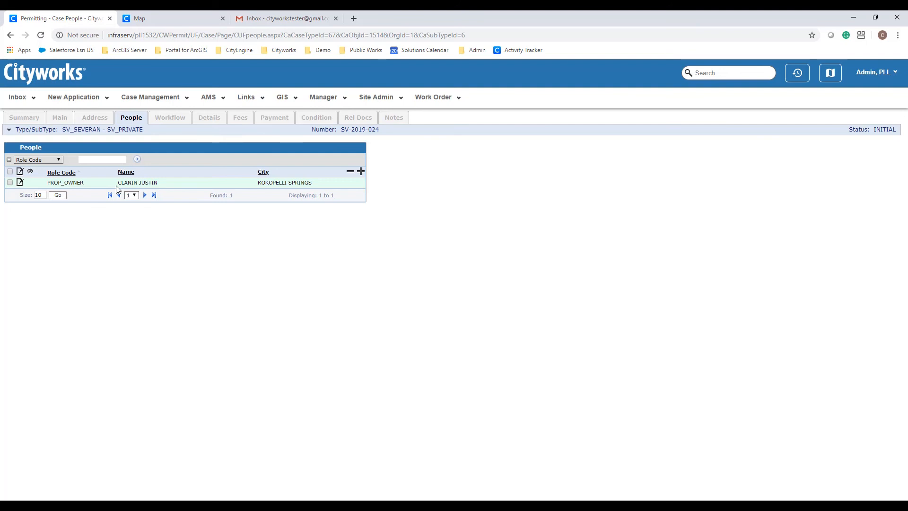
- Save the PROP_OWNER record with address 1700 GLENDALE DR, Kokopelli Springs
{"action": "left_click", "coordinate": [9, 182]}
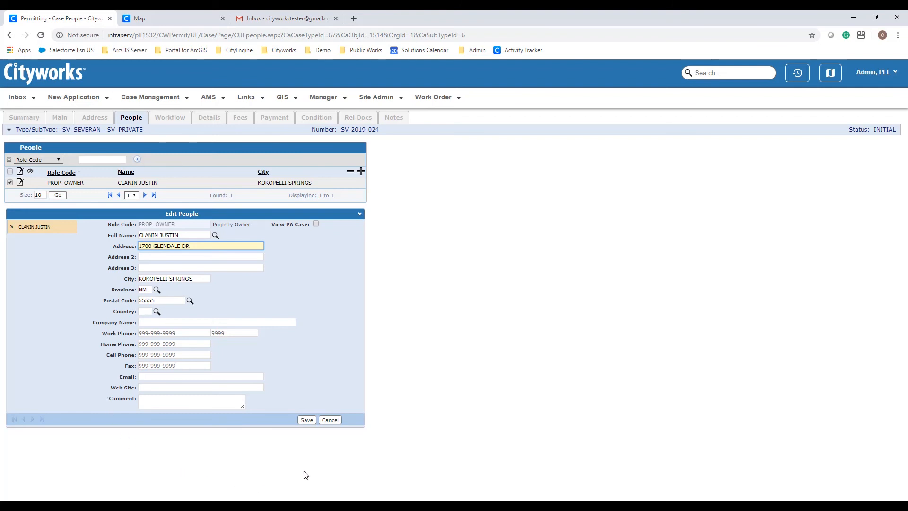
{"action": "left_click", "coordinate": [314, 424]}
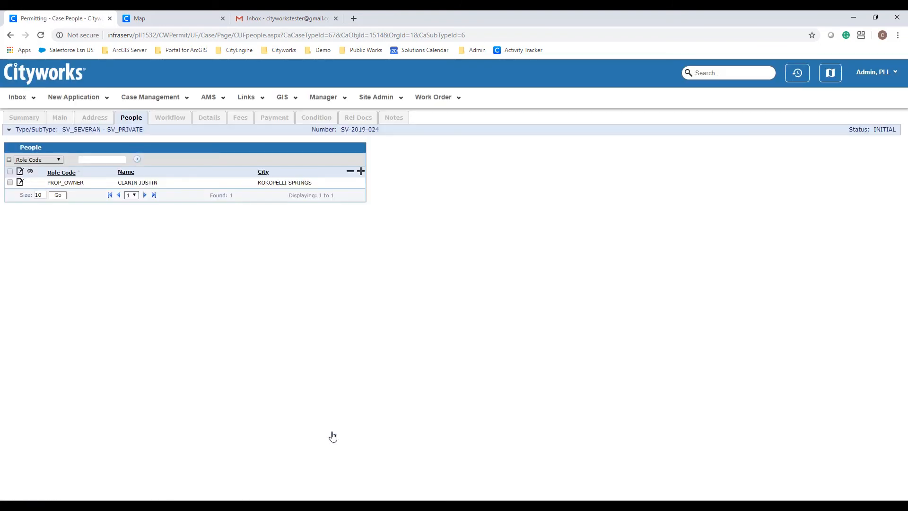
- Begin a new person entry on the case with role code APPLICANT
{"action": "left_click", "coordinate": [360, 172]}
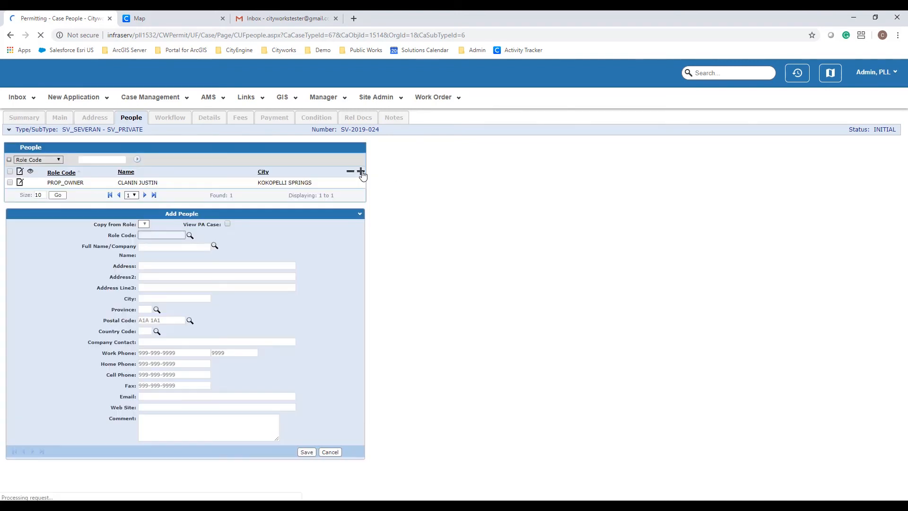
{"action": "left_click", "coordinate": [190, 236]}
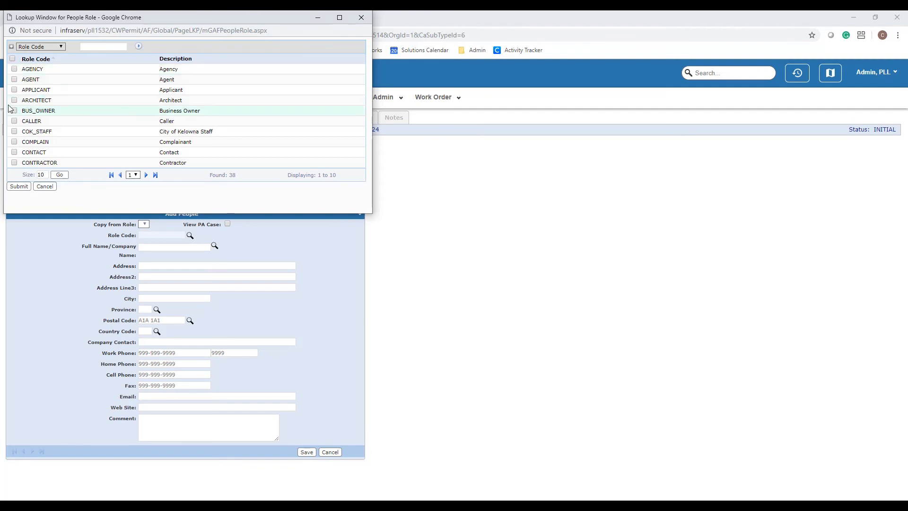
{"action": "left_click", "coordinate": [14, 90]}
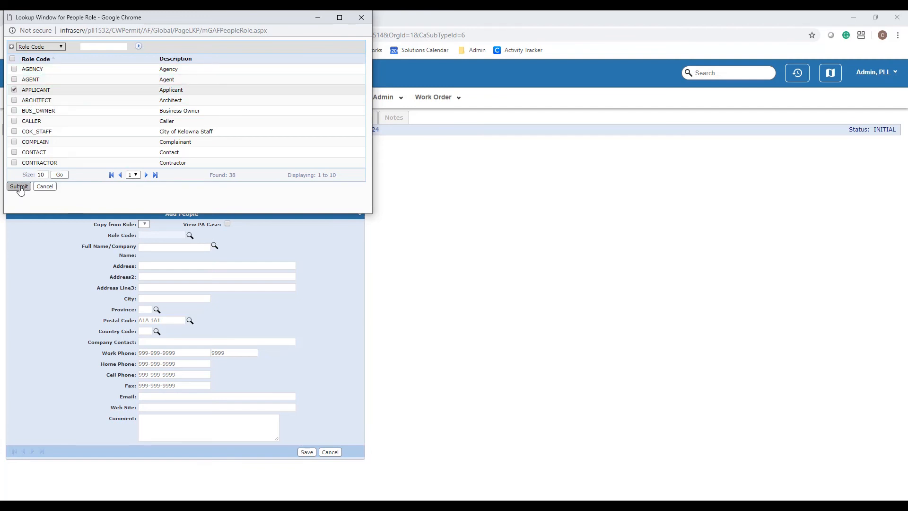
{"action": "left_click", "coordinate": [19, 187]}
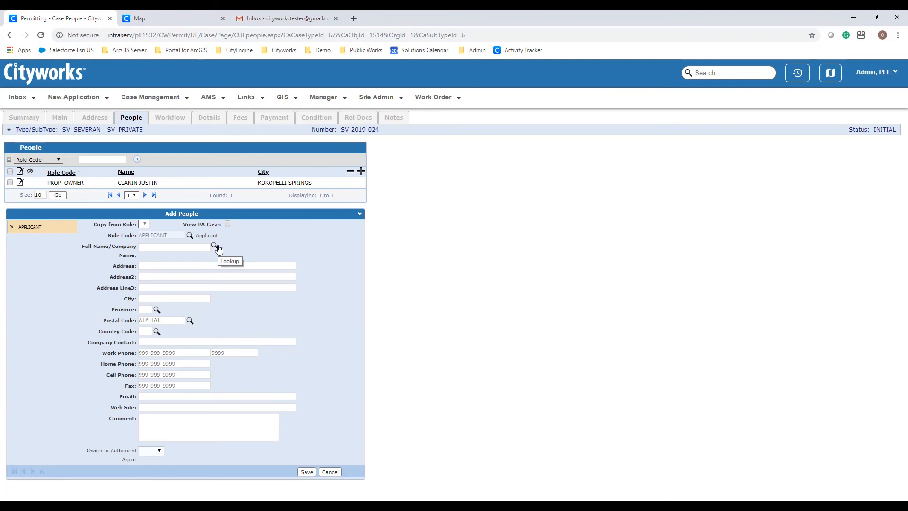
- Search all contacts with an empty term, pick General Contractors Inc. as applicant, and save
{"action": "left_click", "coordinate": [215, 246]}
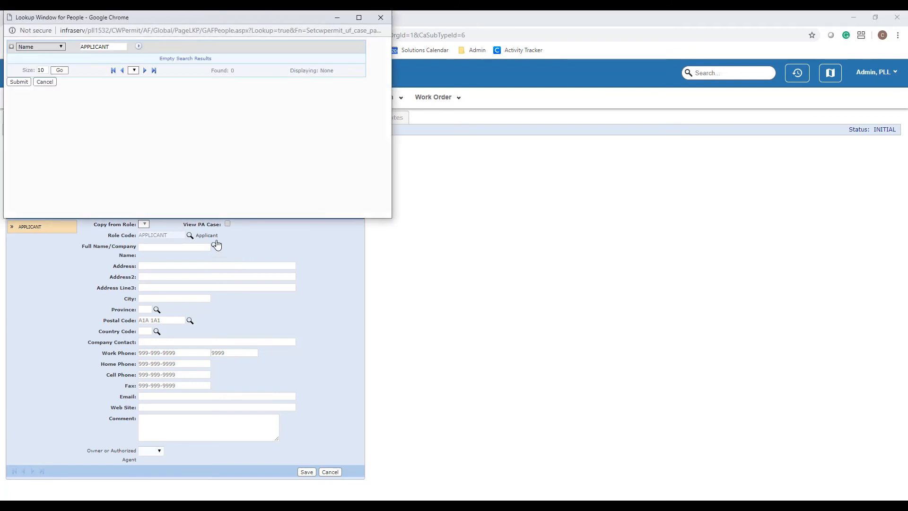
{"action": "left_click_drag", "start_coordinate": [116, 46], "coordinate": [59, 54]}
{"action": "key", "text": "BackSpace"}
{"action": "key", "text": "Return"}
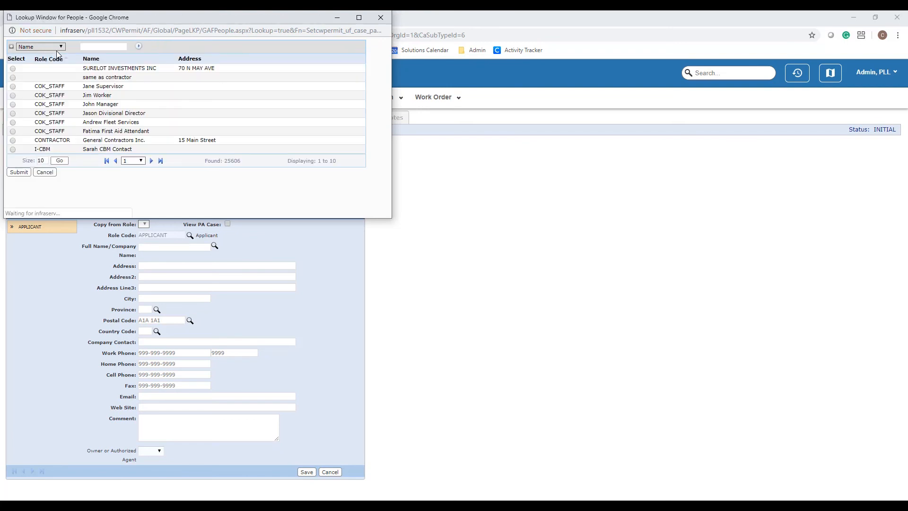
{"action": "left_click", "coordinate": [13, 141]}
{"action": "left_click", "coordinate": [19, 172]}
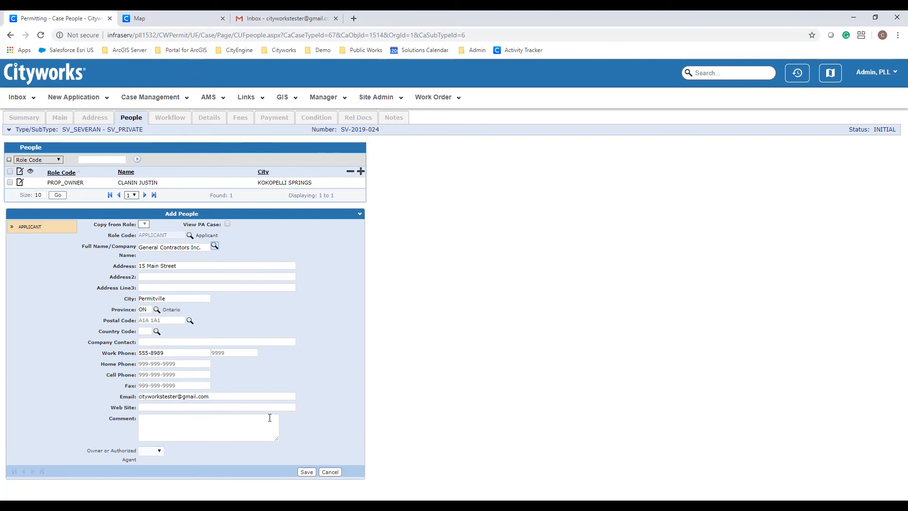
{"action": "left_click", "coordinate": [311, 472]}
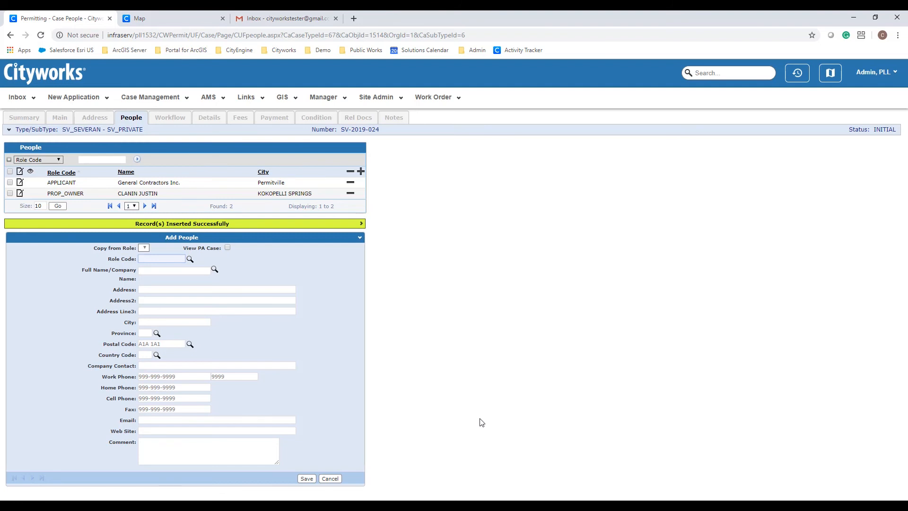
{"action": "left_click", "coordinate": [211, 122]}
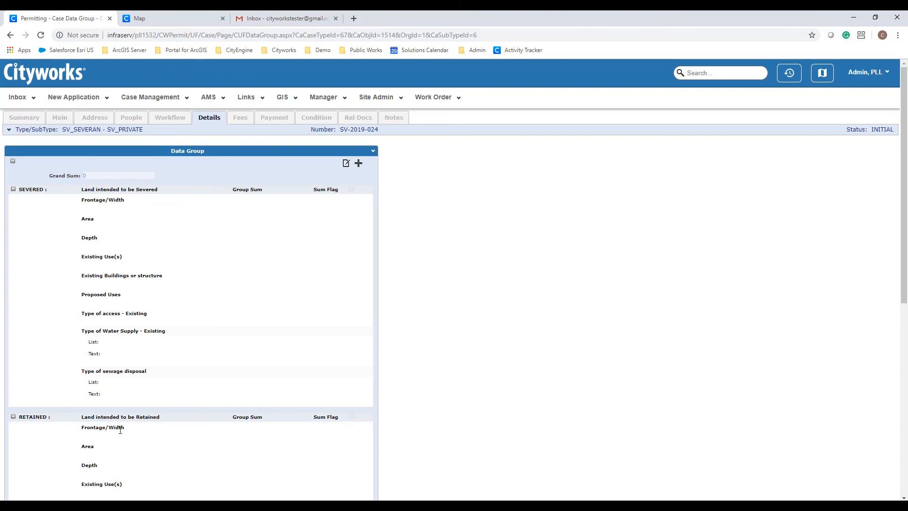
- Scroll through the severance Data Group on the Details page and switch it into edit mode
{"action": "scroll", "coordinate": [104, 402], "scroll_direction": "down", "scroll_amount": 1}
{"action": "scroll", "coordinate": [143, 380], "scroll_direction": "down", "scroll_amount": 3}
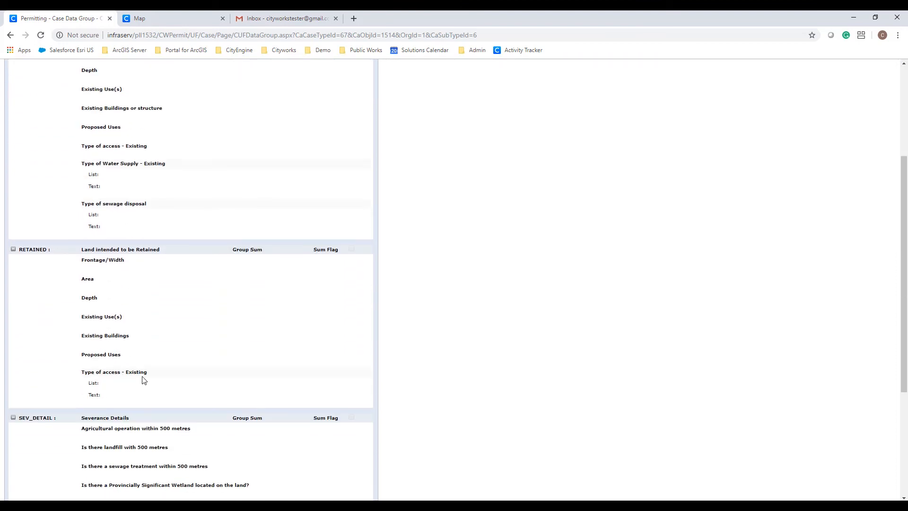
{"action": "scroll", "coordinate": [144, 380], "scroll_direction": "down", "scroll_amount": 4}
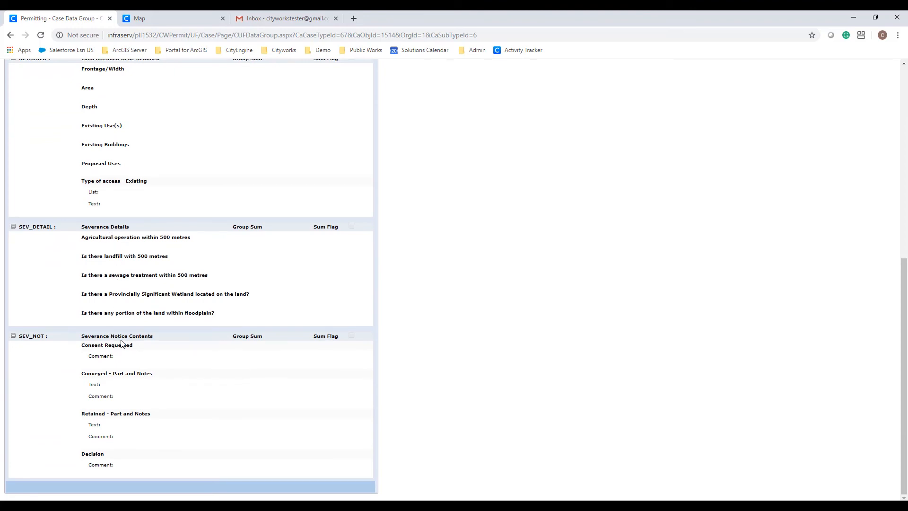
{"action": "scroll", "coordinate": [105, 348], "scroll_direction": "up", "scroll_amount": 6}
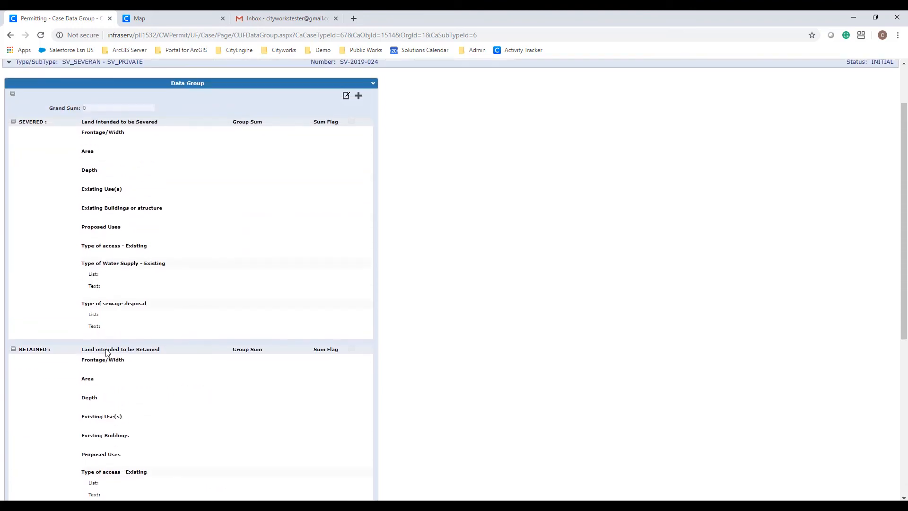
{"action": "scroll", "coordinate": [106, 352], "scroll_direction": "up", "scroll_amount": 1}
{"action": "left_click", "coordinate": [346, 136]}
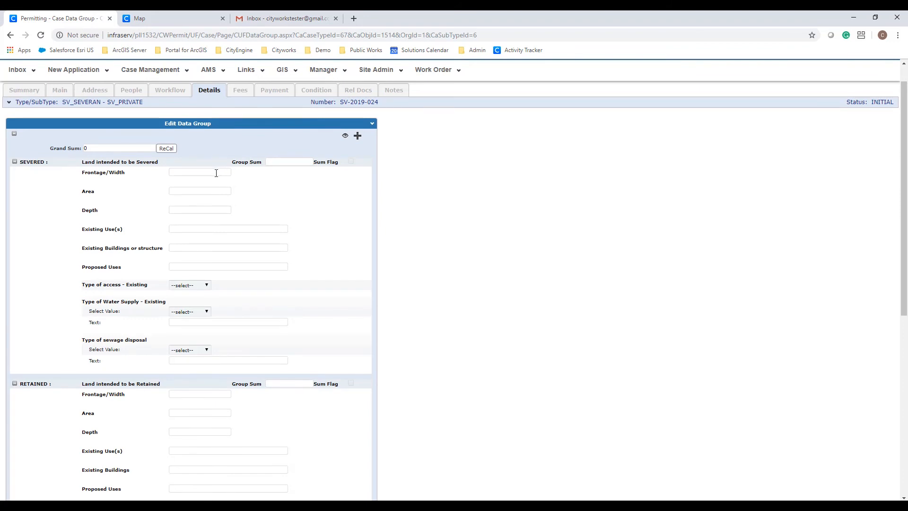
- Clear an invalid Frontage/Width entry and look over the access type choices without picking one
{"action": "left_click", "coordinate": [216, 173]}
{"action": "type", "text": "text"}
{"action": "left_click", "coordinate": [216, 190]}
{"action": "left_click_drag", "start_coordinate": [221, 172], "coordinate": [234, 173]}
{"action": "key", "text": "BackSpace"}
{"action": "left_click", "coordinate": [189, 230]}
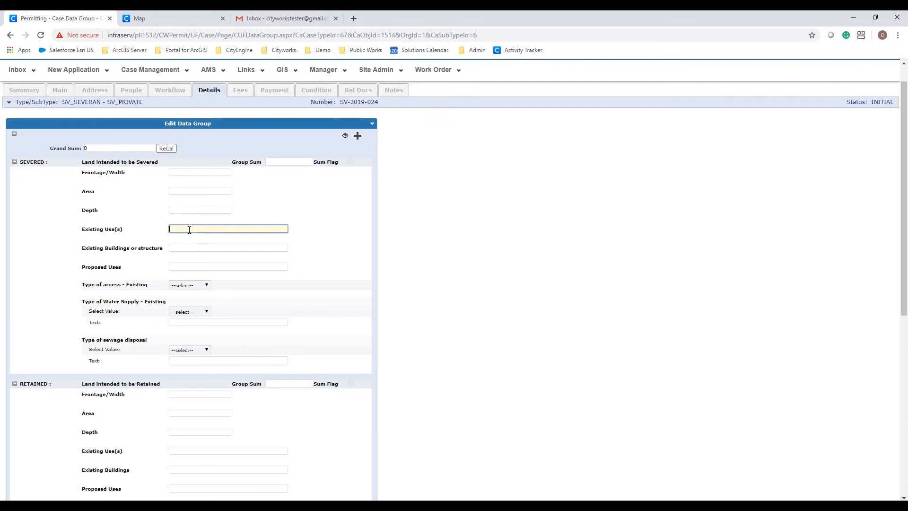
{"action": "left_click", "coordinate": [195, 288]}
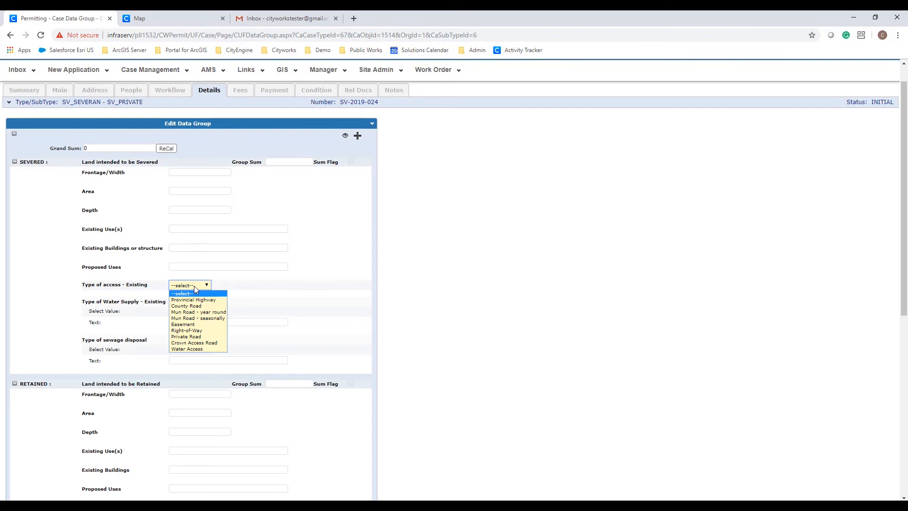
{"action": "left_click", "coordinate": [231, 289]}
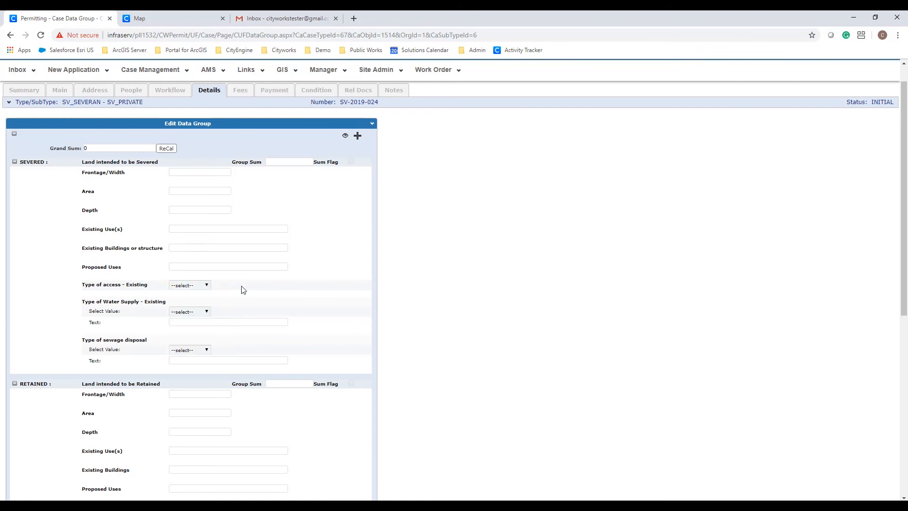
{"action": "scroll", "coordinate": [221, 290], "scroll_direction": "down", "scroll_amount": 3}
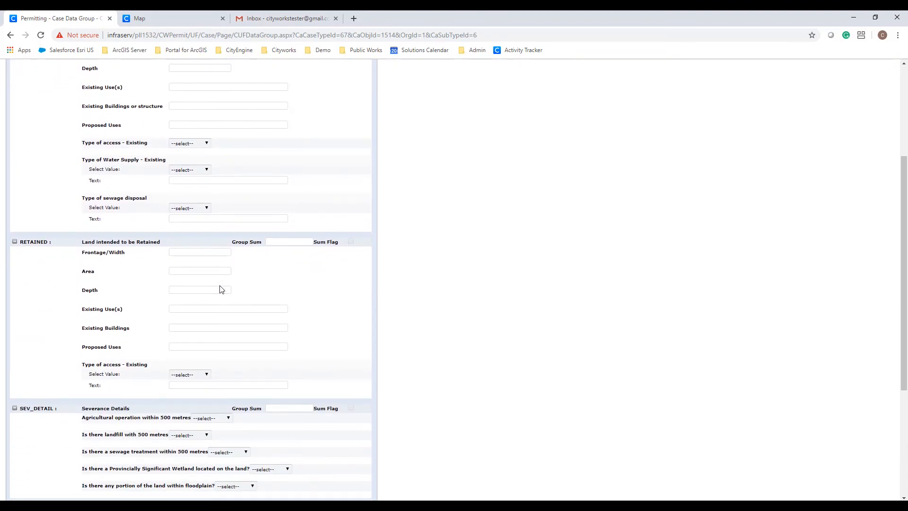
{"action": "scroll", "coordinate": [220, 289], "scroll_direction": "down", "scroll_amount": 3}
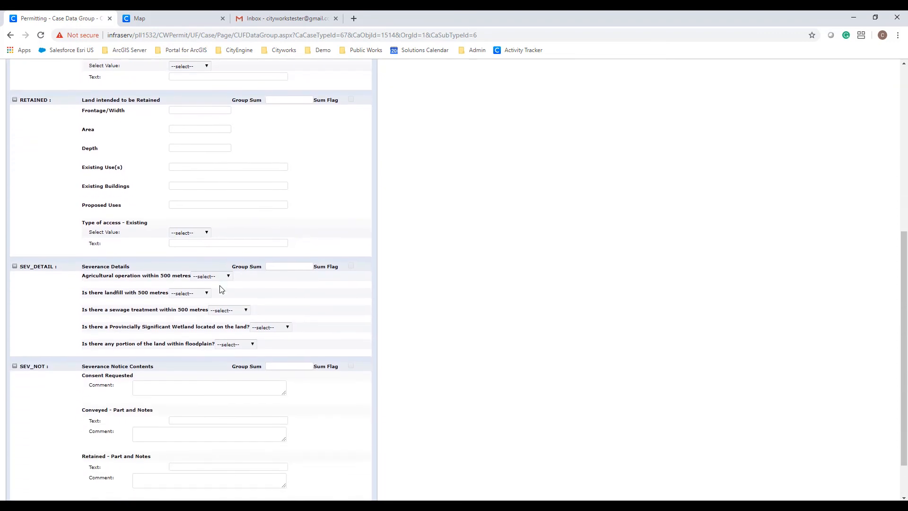
{"action": "scroll", "coordinate": [221, 290], "scroll_direction": "down", "scroll_amount": 1}
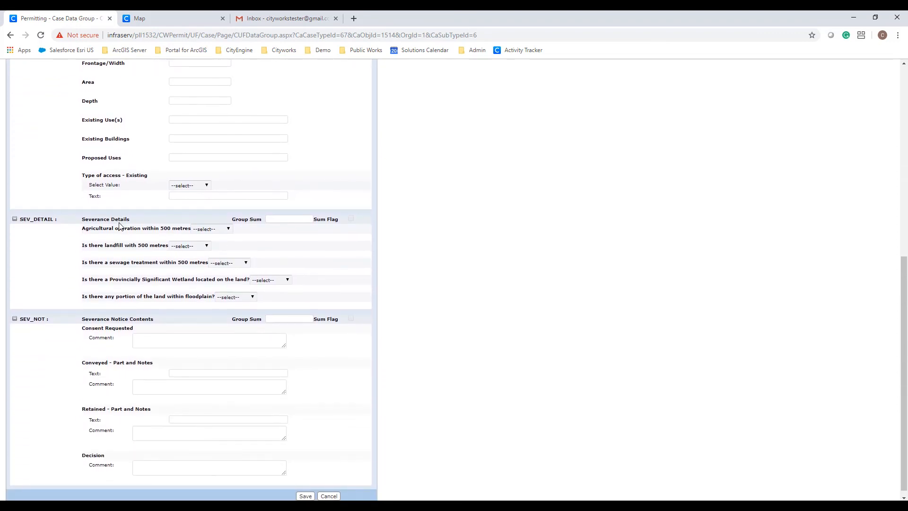
- Answer No for agriculture, landfill, sewage and floodplain, Yes for Provincially Significant Wetland, then save
{"action": "left_click", "coordinate": [222, 230]}
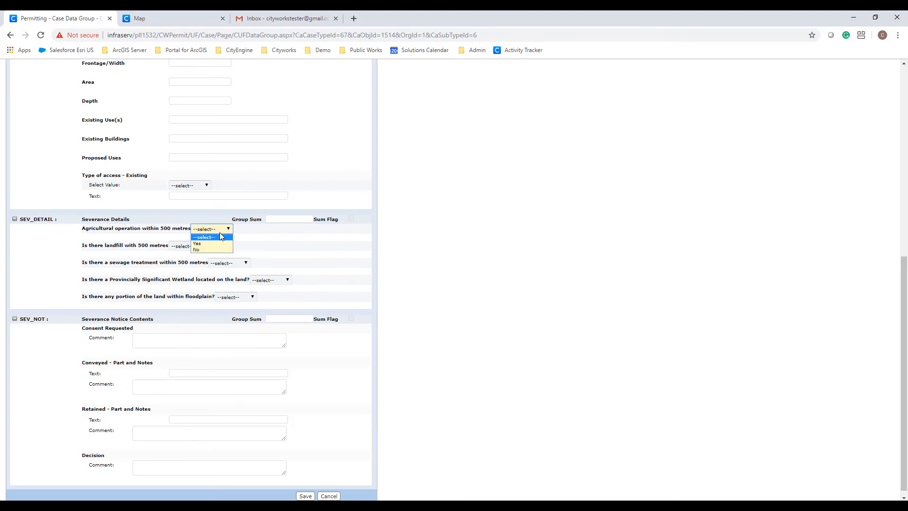
{"action": "left_click", "coordinate": [213, 246]}
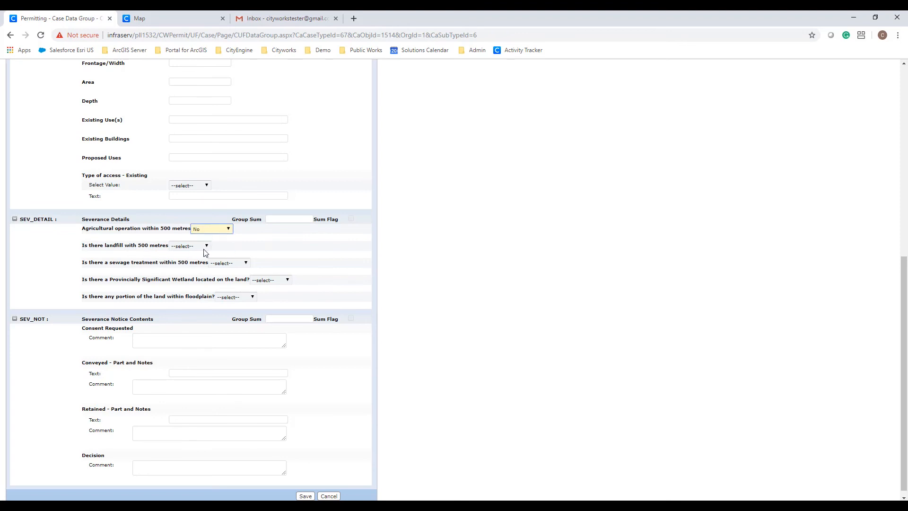
{"action": "left_click", "coordinate": [205, 247]}
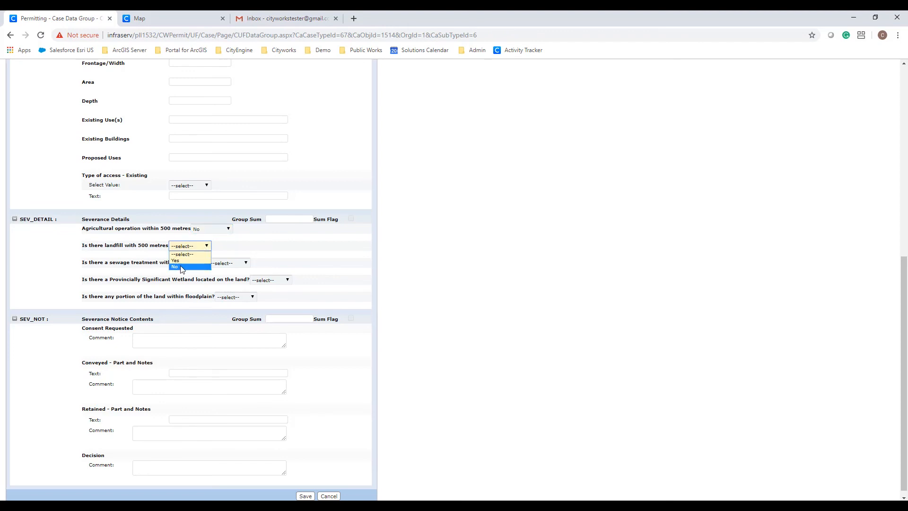
{"action": "left_click", "coordinate": [183, 266]}
{"action": "left_click", "coordinate": [242, 265]}
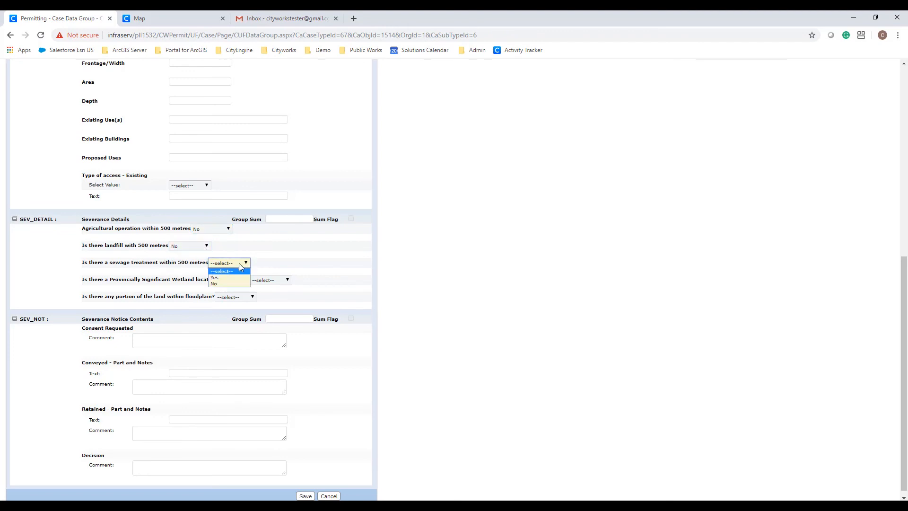
{"action": "left_click", "coordinate": [223, 285]}
{"action": "left_click", "coordinate": [278, 279]}
{"action": "left_click", "coordinate": [259, 292]}
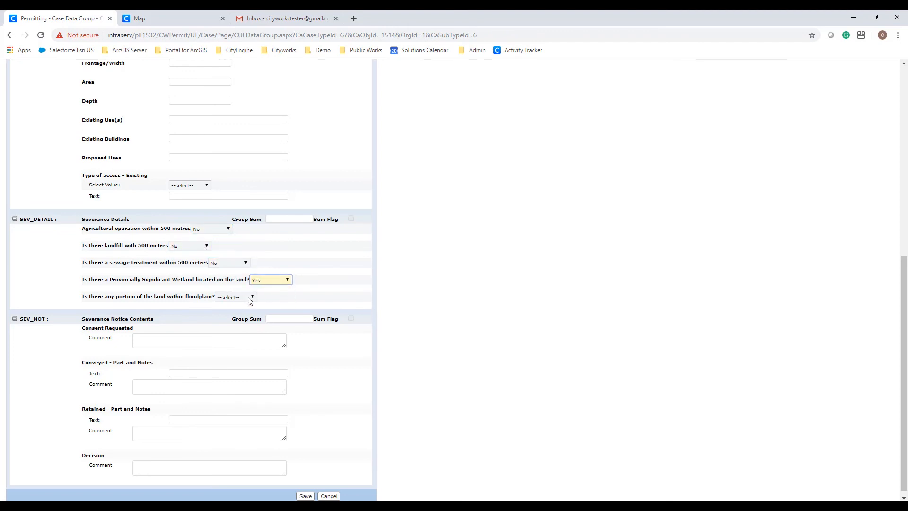
{"action": "left_click", "coordinate": [250, 301]}
{"action": "left_click", "coordinate": [228, 316]}
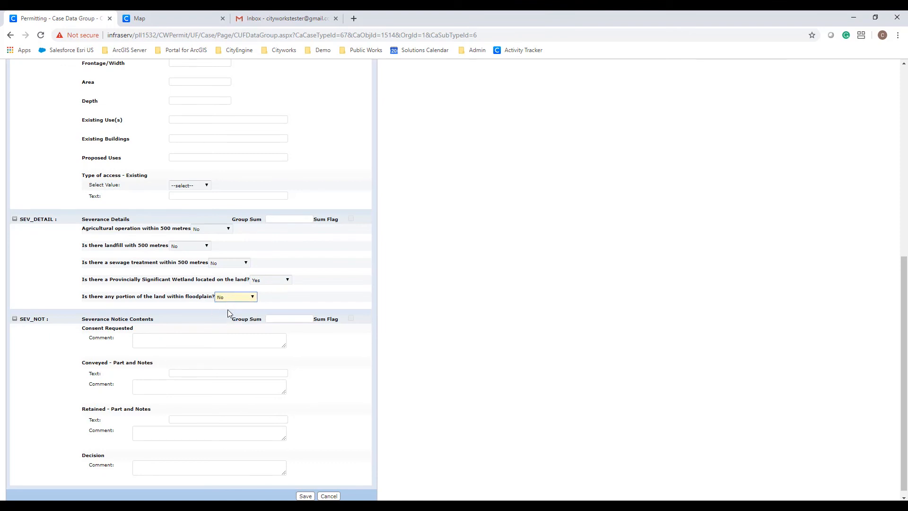
{"action": "left_click", "coordinate": [278, 243]}
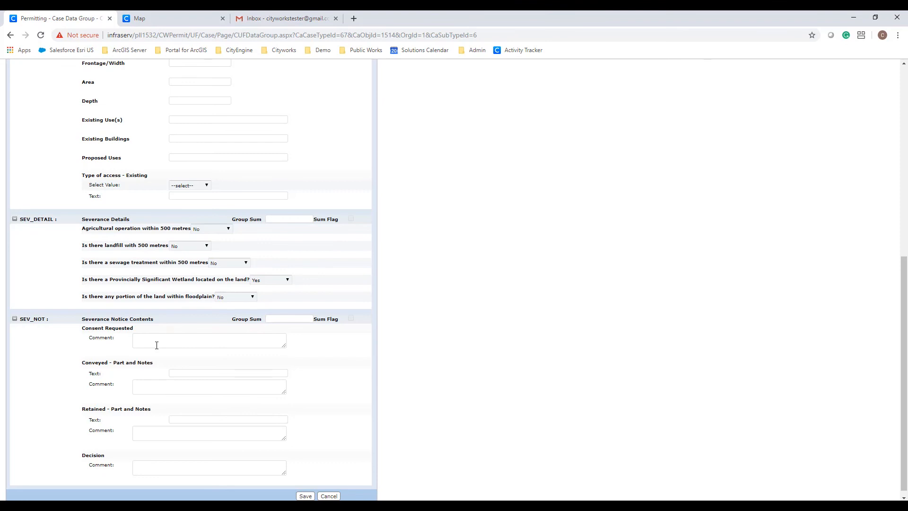
{"action": "left_click", "coordinate": [303, 496]}
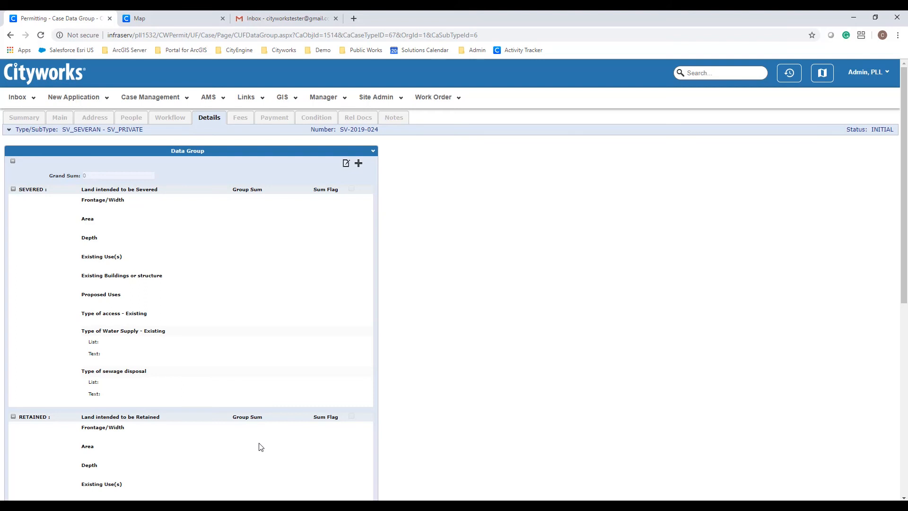
- Show the case's fees, including the 1,000.00 Severance Application Fee, and start a new fee entry
{"action": "left_click", "coordinate": [240, 118]}
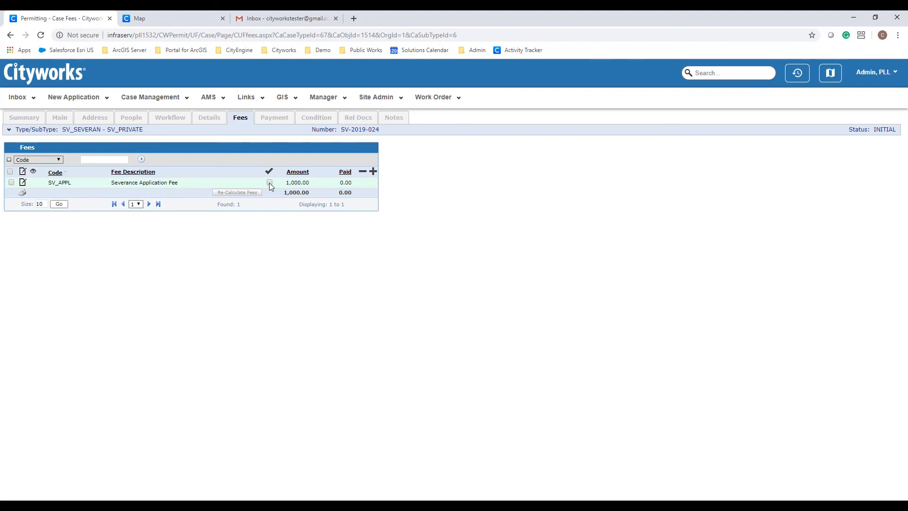
{"action": "left_click", "coordinate": [373, 172]}
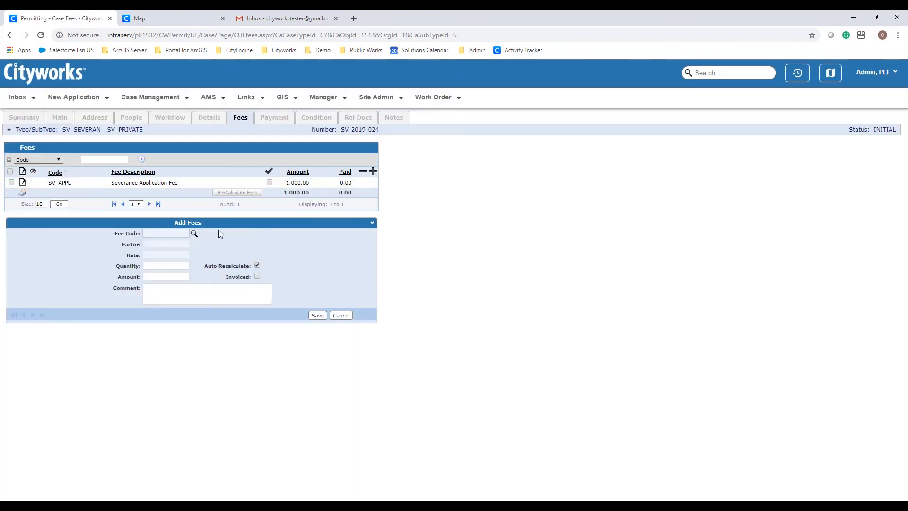
{"action": "left_click", "coordinate": [195, 233]}
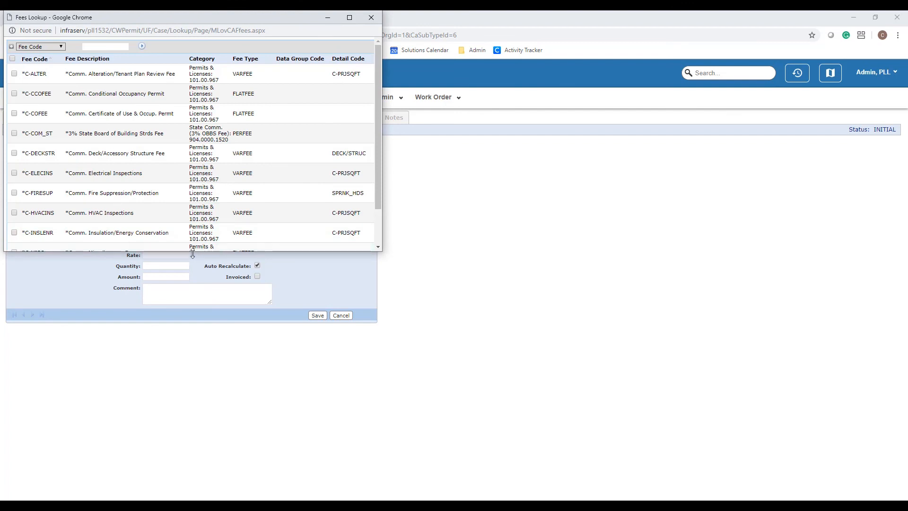
{"action": "left_click_drag", "start_coordinate": [192, 251], "coordinate": [191, 343]}
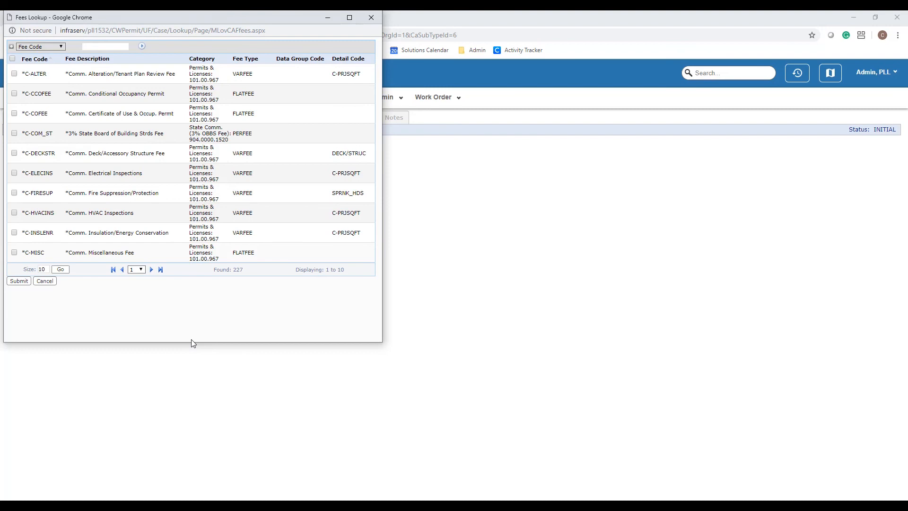
{"action": "left_click", "coordinate": [44, 281]}
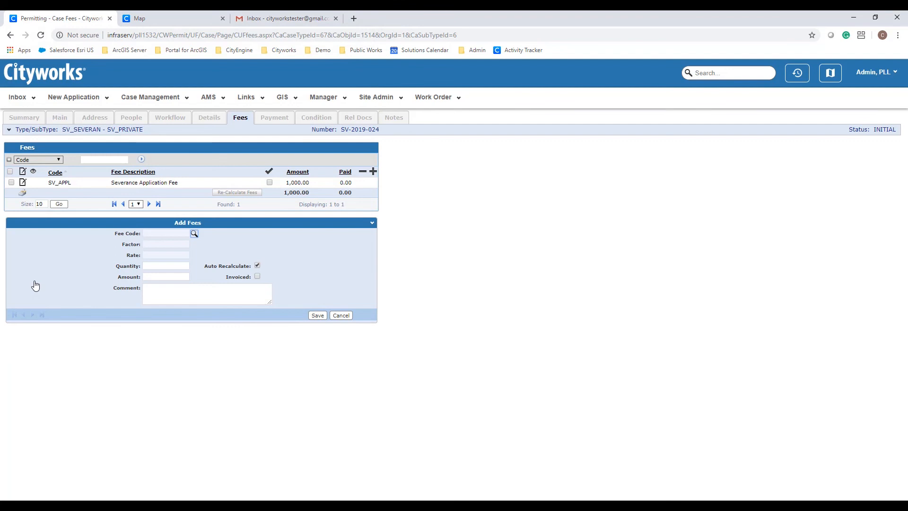
- Go to the Make a Payment page and start paying the 1,000.00 amount due
{"action": "left_click", "coordinate": [22, 195]}
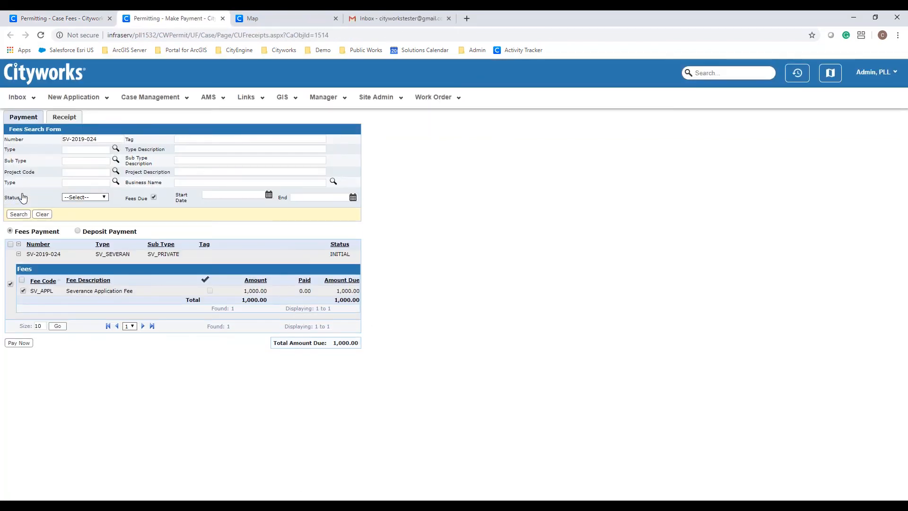
{"action": "left_click", "coordinate": [20, 345]}
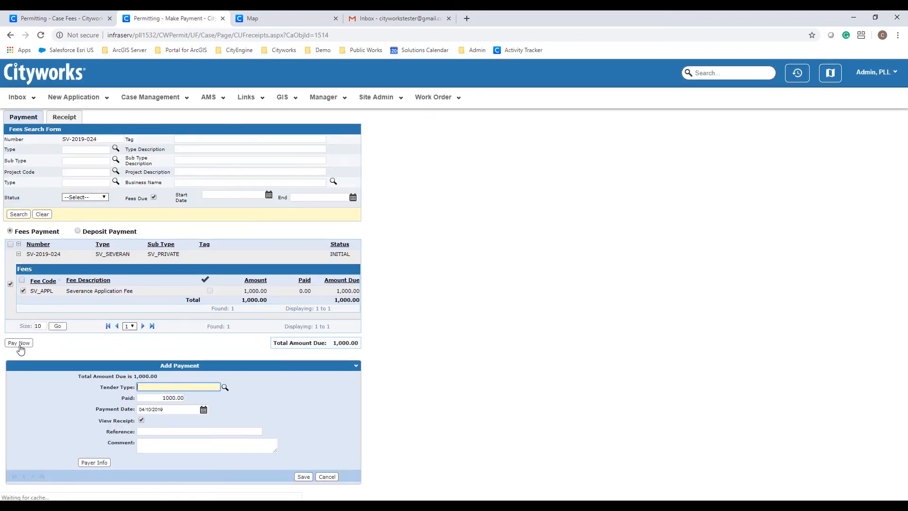
- Set the payment's tender type to CHECK
{"action": "left_click", "coordinate": [225, 389]}
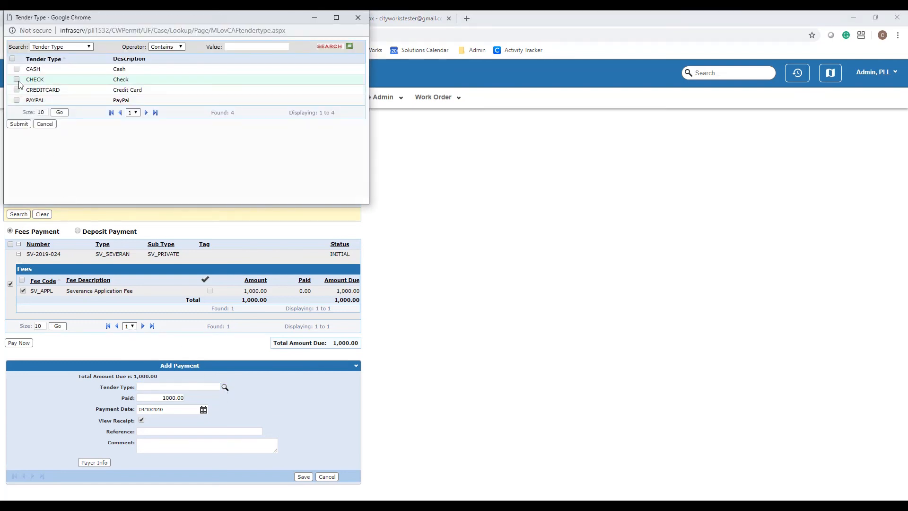
{"action": "left_click", "coordinate": [17, 80]}
{"action": "left_click", "coordinate": [19, 125]}
- Fill the payer details from a person on the case and save the 1,000.00 check payment
{"action": "left_click", "coordinate": [108, 462]}
{"action": "scroll", "coordinate": [95, 438], "scroll_direction": "down", "scroll_amount": 2}
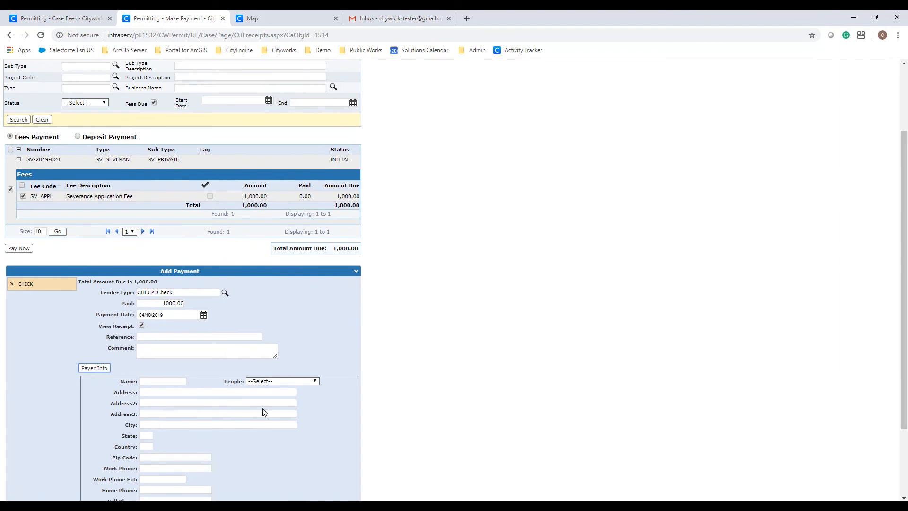
{"action": "left_click", "coordinate": [289, 381]}
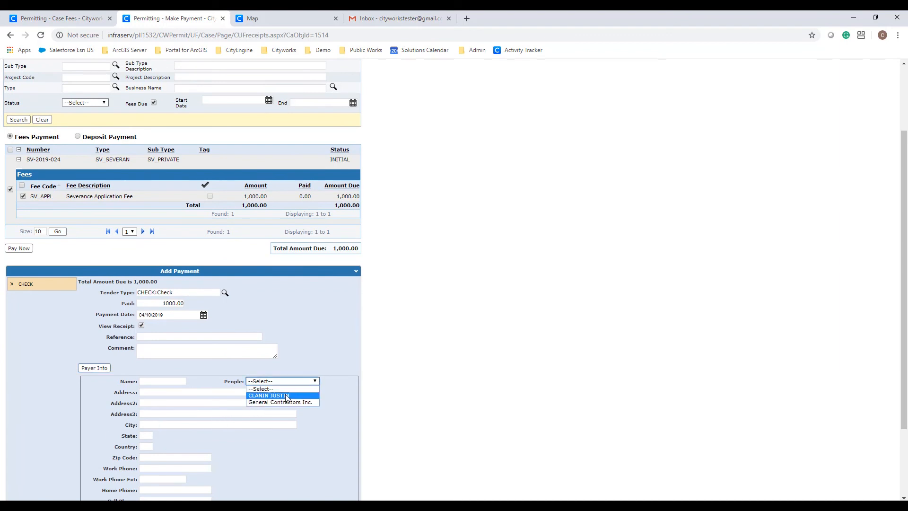
{"action": "left_click", "coordinate": [287, 396]}
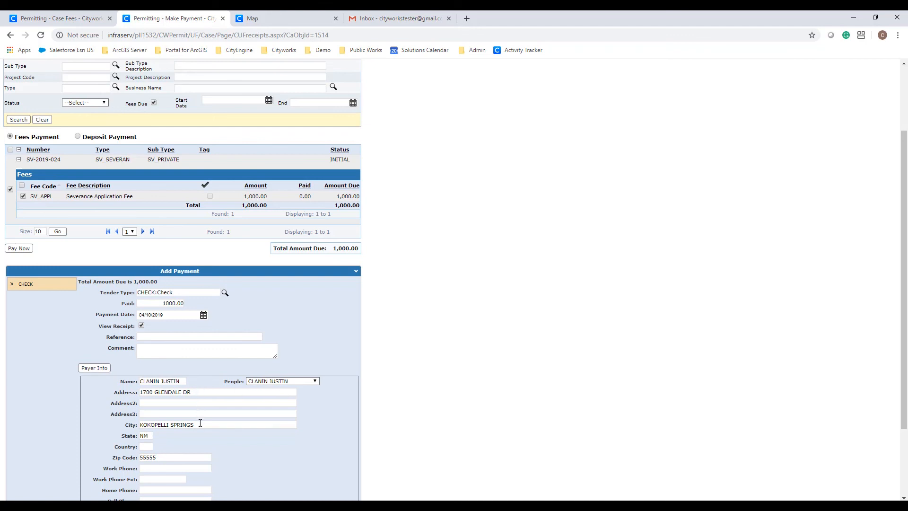
{"action": "scroll", "coordinate": [200, 423], "scroll_direction": "down", "scroll_amount": 1}
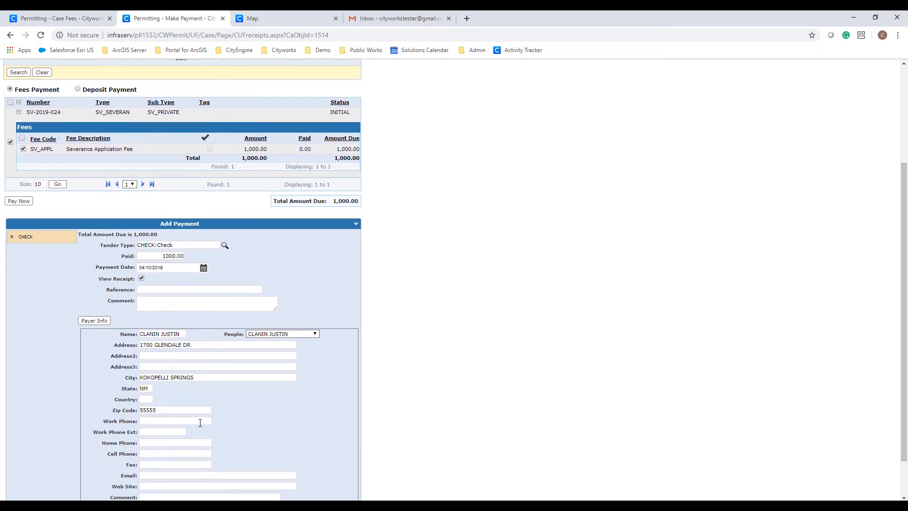
{"action": "scroll", "coordinate": [200, 422], "scroll_direction": "down", "scroll_amount": 1}
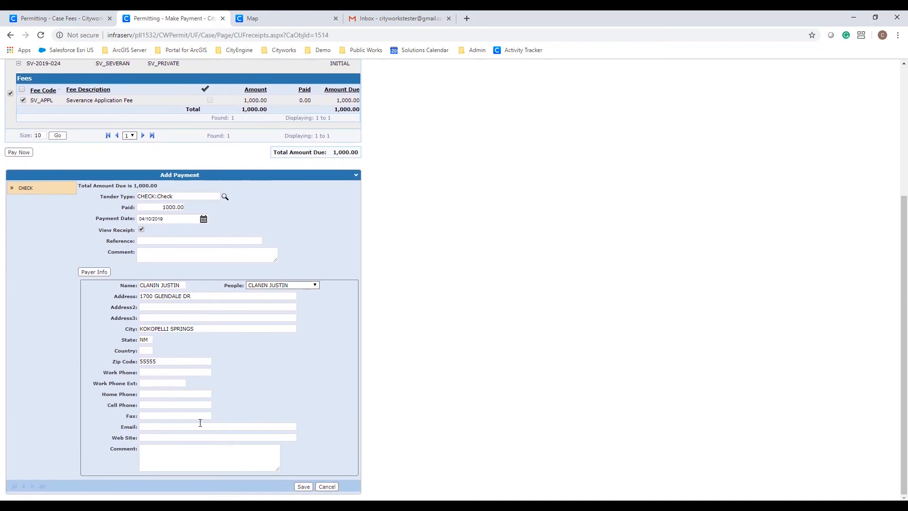
{"action": "left_click", "coordinate": [303, 486]}
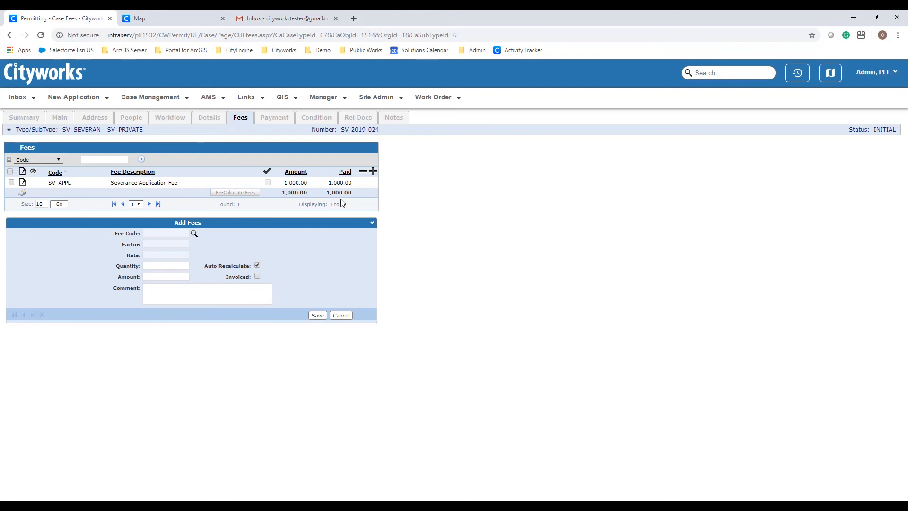
- Attach consent_survey.pdf to the case from its Related Documents page
{"action": "left_click", "coordinate": [354, 121]}
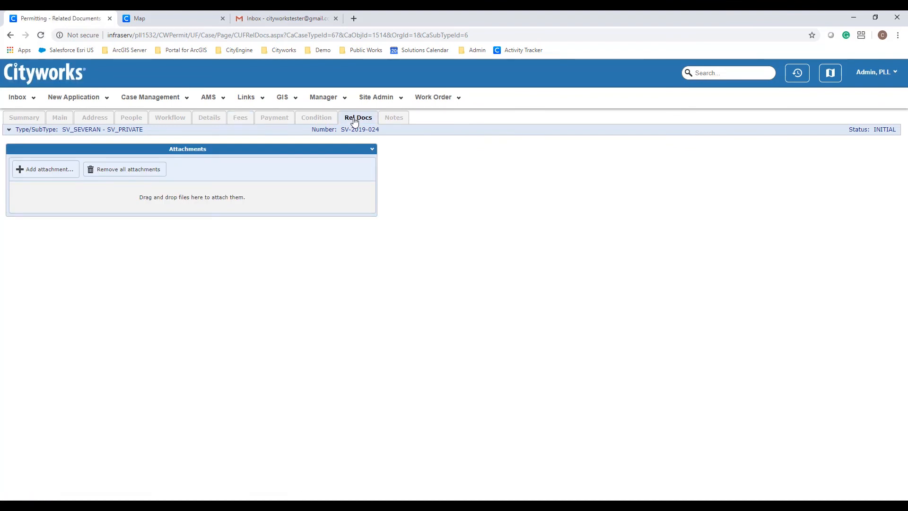
{"action": "left_click", "coordinate": [49, 170]}
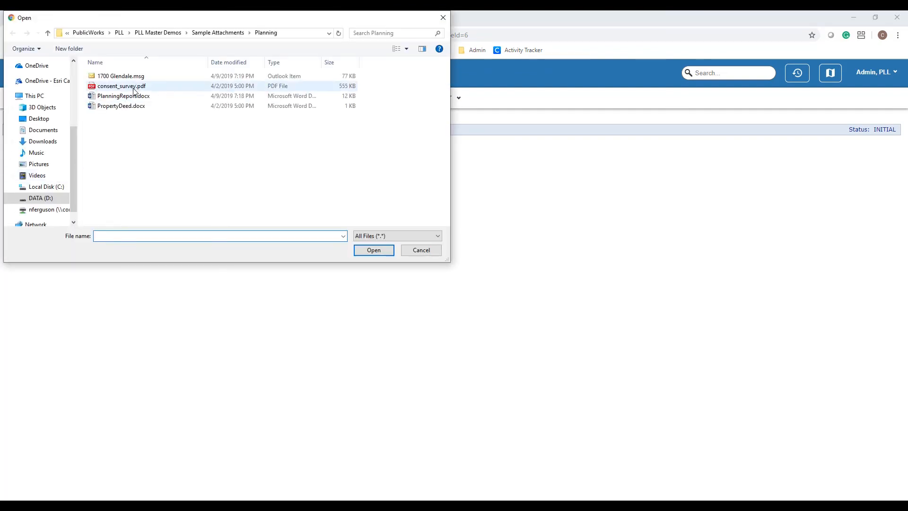
{"action": "left_click", "coordinate": [134, 90]}
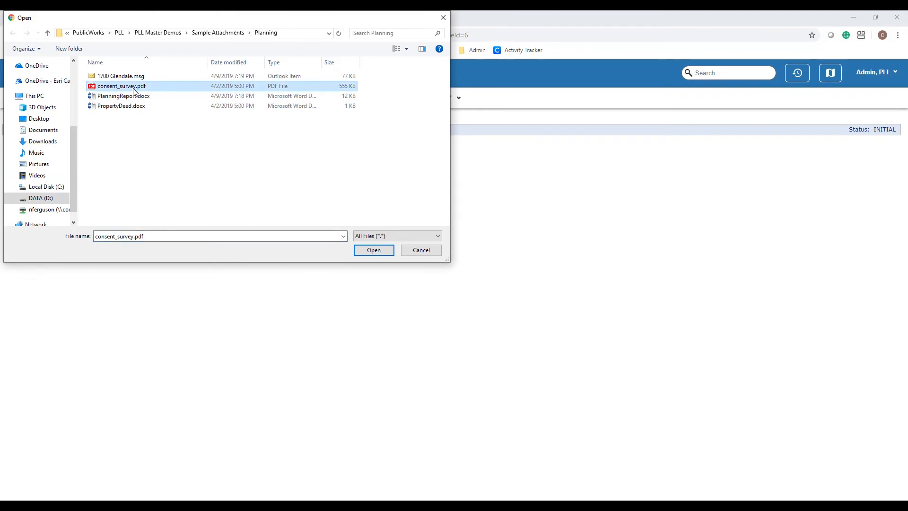
{"action": "left_click", "coordinate": [375, 253]}
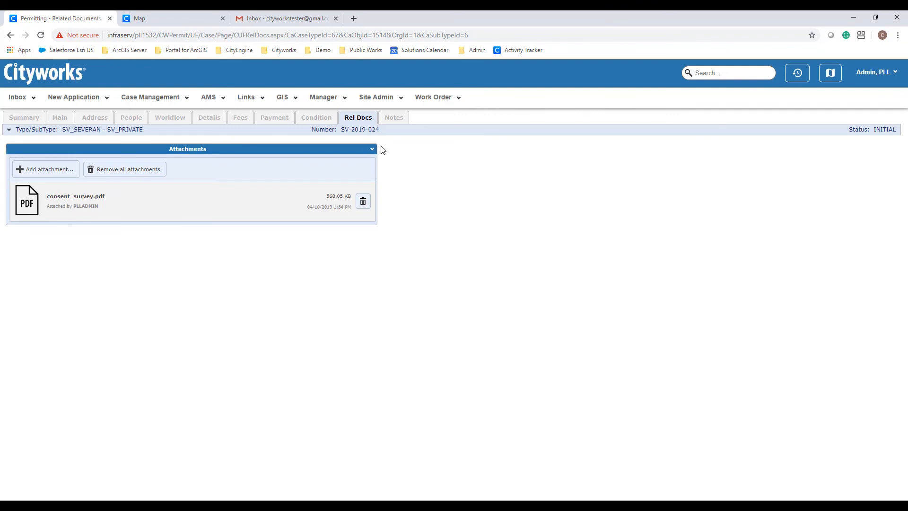
- Save the COND01 electronic-transfer condition, then bring up the case's 16 workflow tasks
{"action": "left_click", "coordinate": [315, 118]}
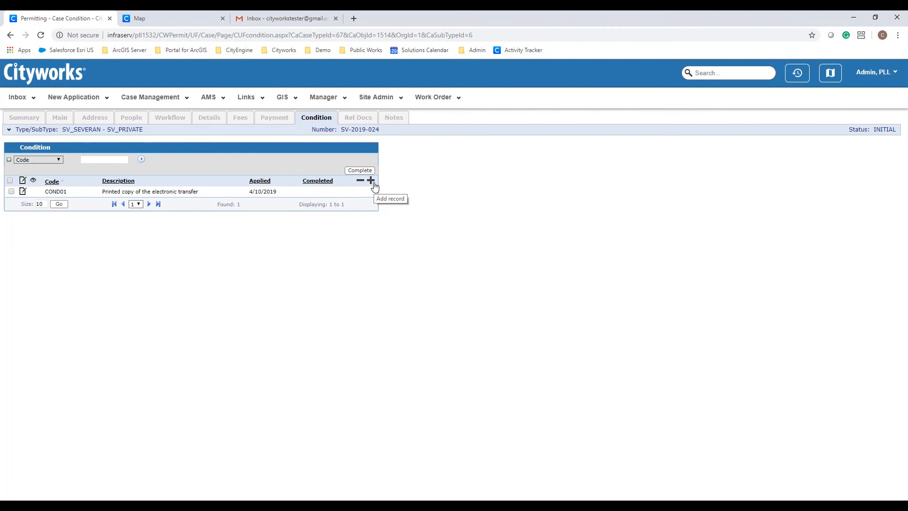
{"action": "left_click", "coordinate": [22, 192]}
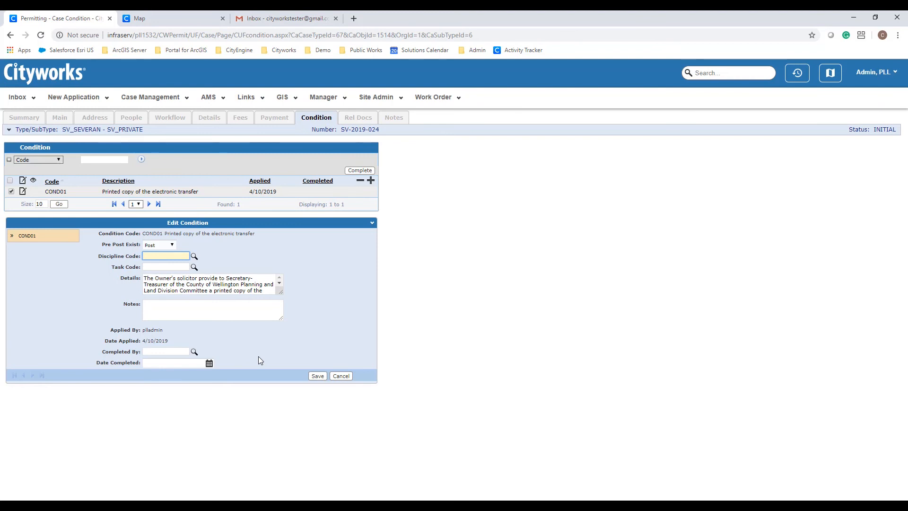
{"action": "left_click", "coordinate": [312, 376]}
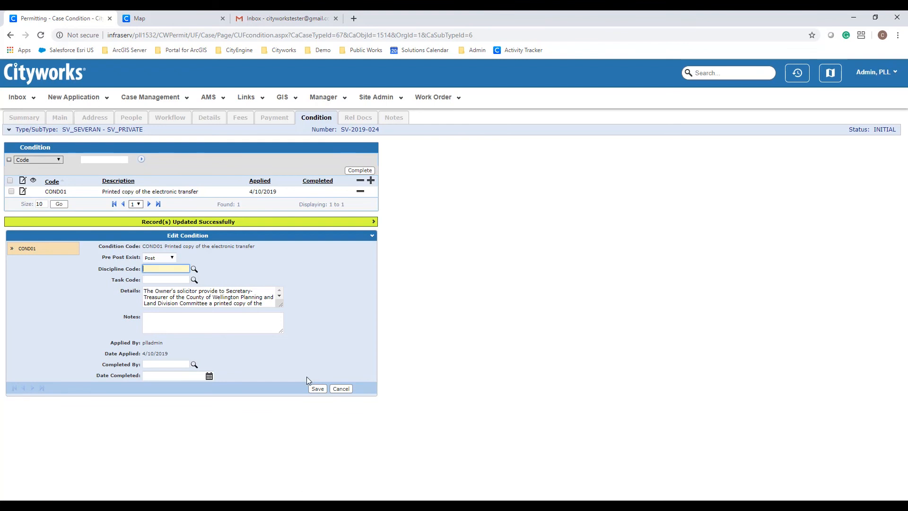
{"action": "left_click", "coordinate": [175, 118]}
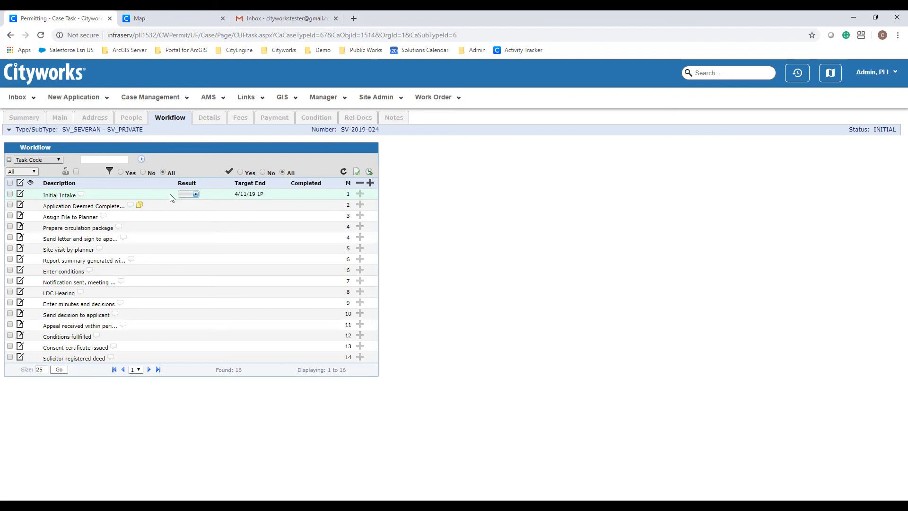
- Set the Initial Intake task's result to INTAKE
{"action": "left_click", "coordinate": [196, 194]}
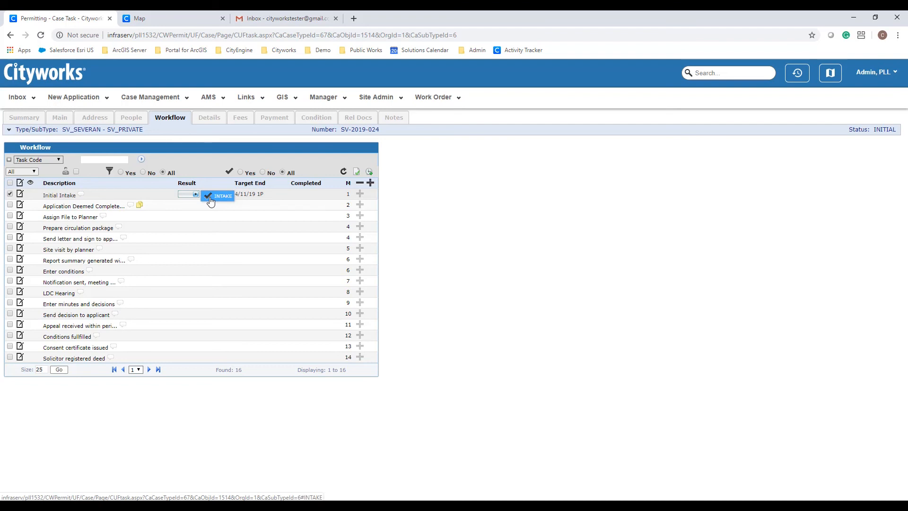
{"action": "left_click", "coordinate": [210, 200]}
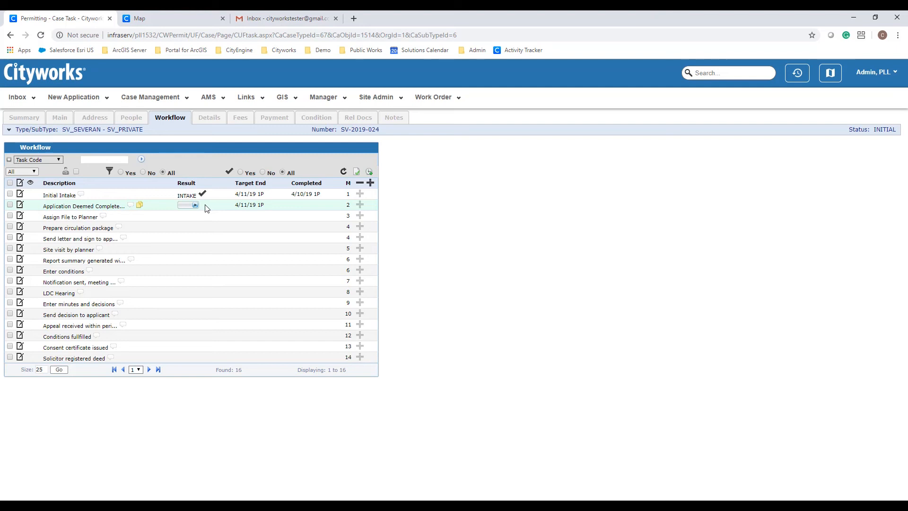
- Review the completeness corrections checklist, then try marking Application Deemed Complete as INCOMPLETE
{"action": "left_click", "coordinate": [195, 206]}
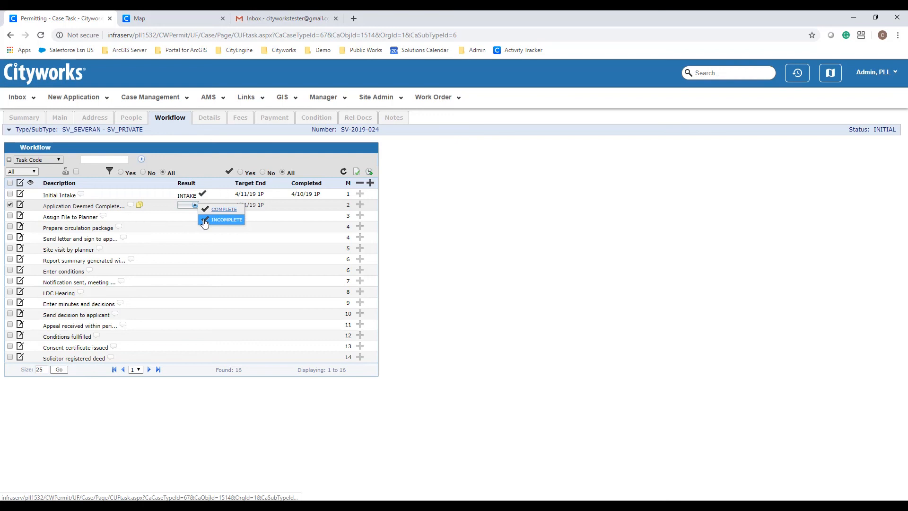
{"action": "left_click", "coordinate": [140, 205]}
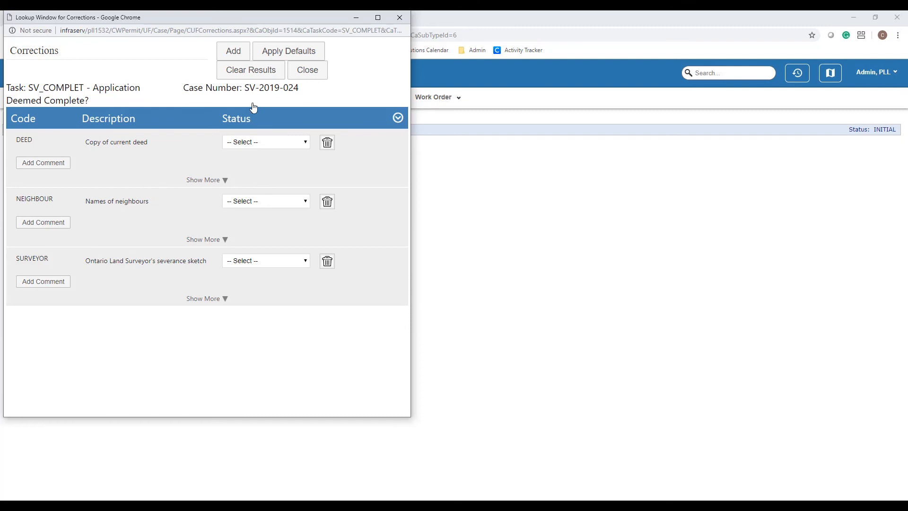
{"action": "left_click", "coordinate": [306, 77]}
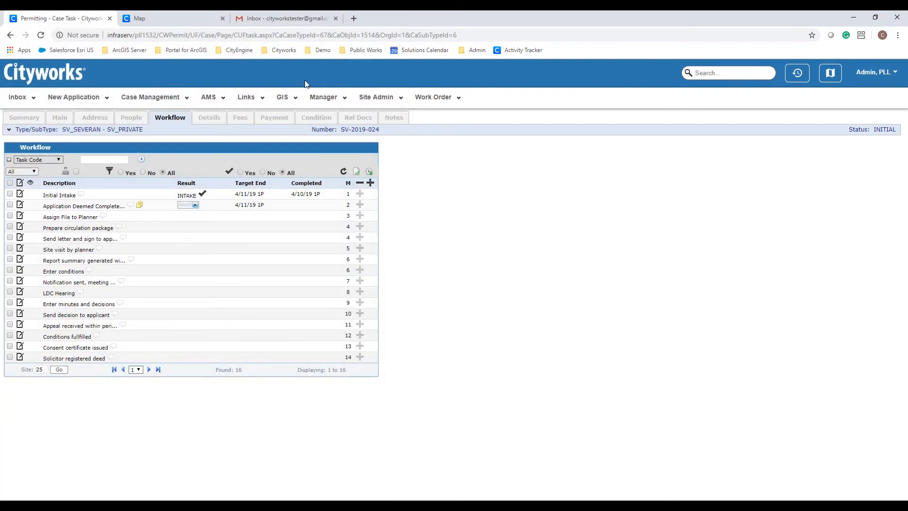
{"action": "left_click", "coordinate": [195, 205]}
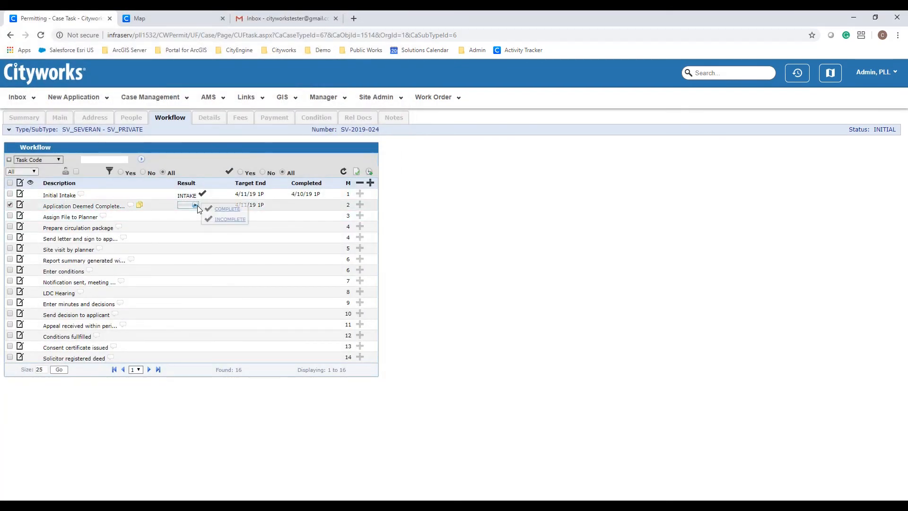
{"action": "left_click", "coordinate": [217, 220]}
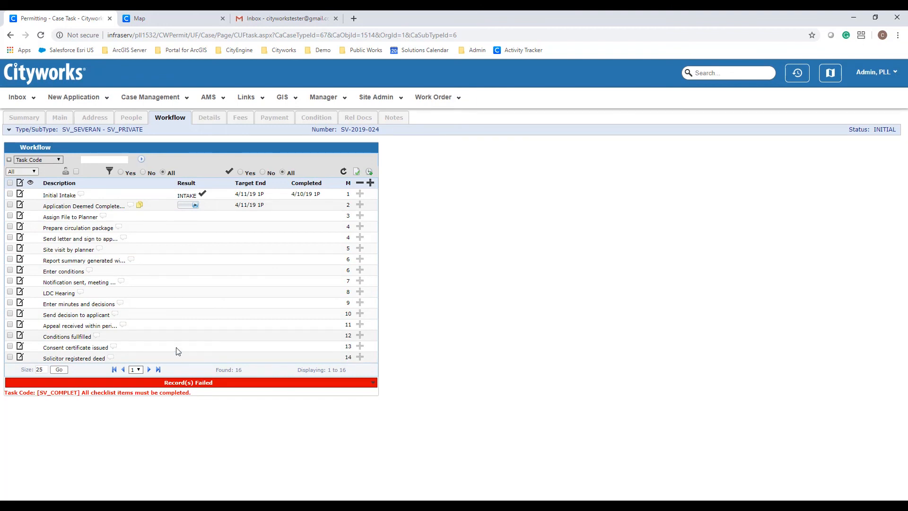
- Mark the current deed and neighbours' names MISSING, the surveyor's sketch INCLUDED, and record INCOMPLETE
{"action": "left_click", "coordinate": [140, 206]}
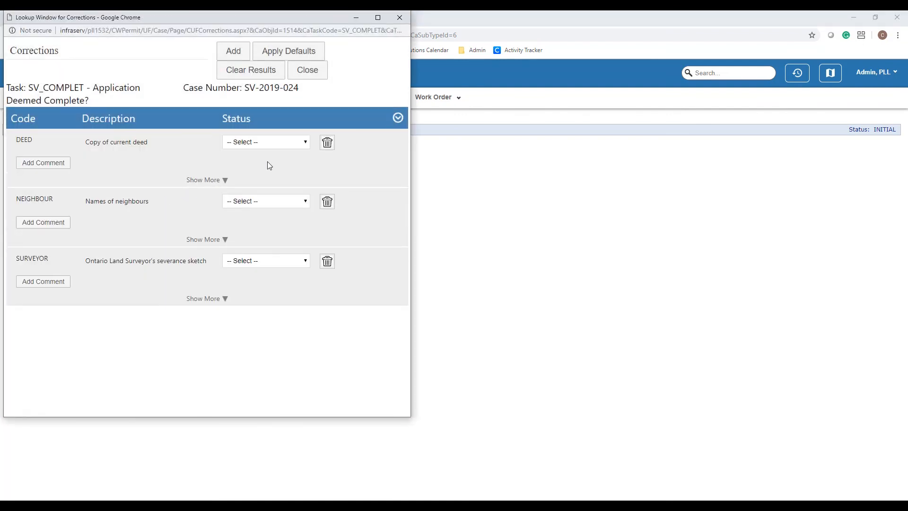
{"action": "left_click", "coordinate": [294, 147]}
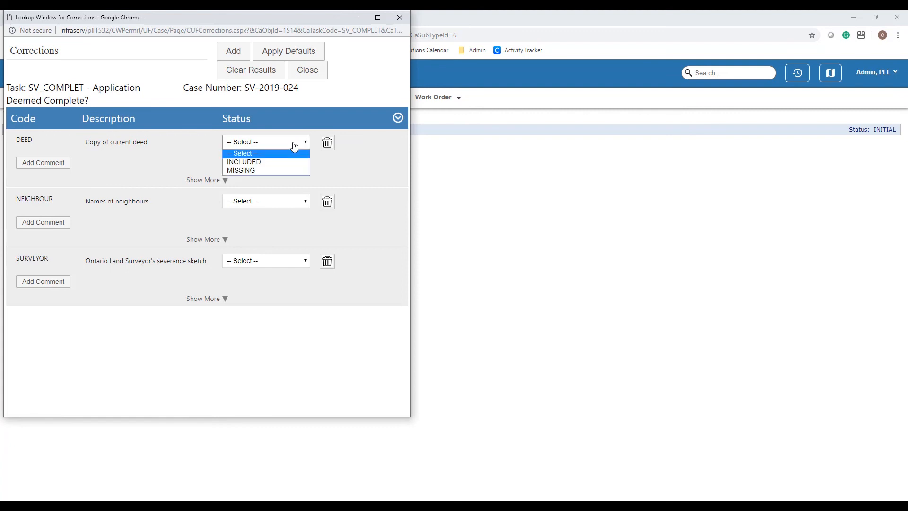
{"action": "left_click", "coordinate": [258, 162]}
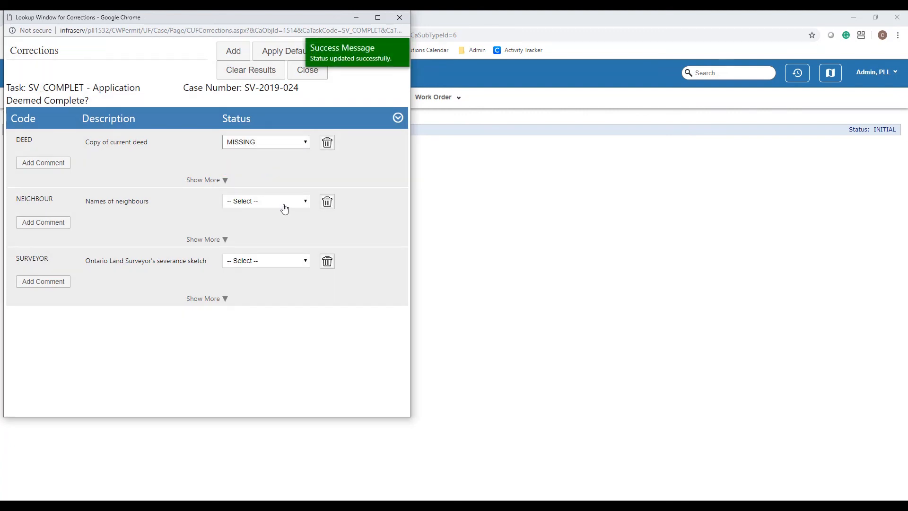
{"action": "left_click", "coordinate": [283, 206]}
{"action": "left_click", "coordinate": [251, 228]}
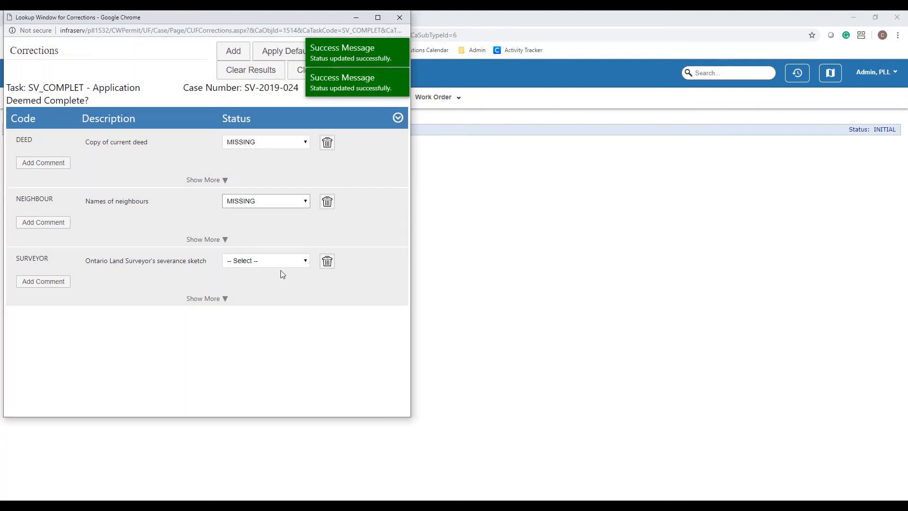
{"action": "left_click", "coordinate": [279, 263]}
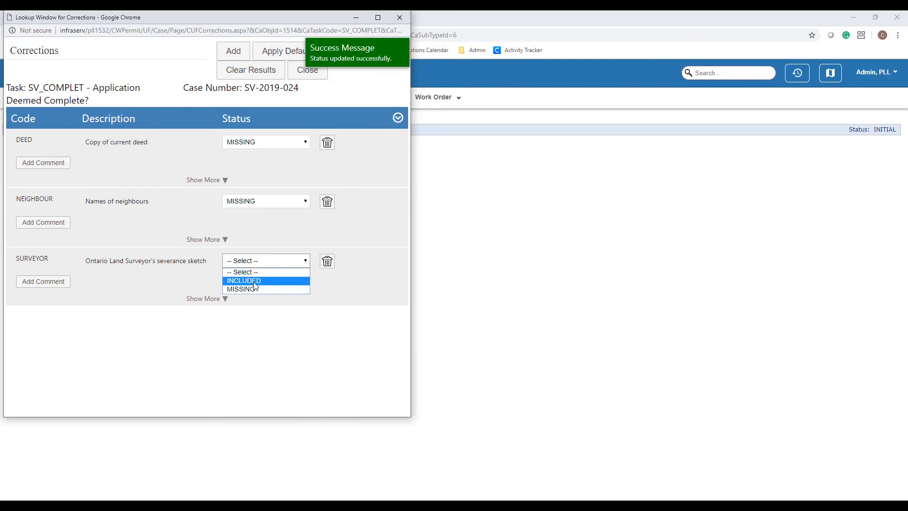
{"action": "left_click", "coordinate": [244, 280]}
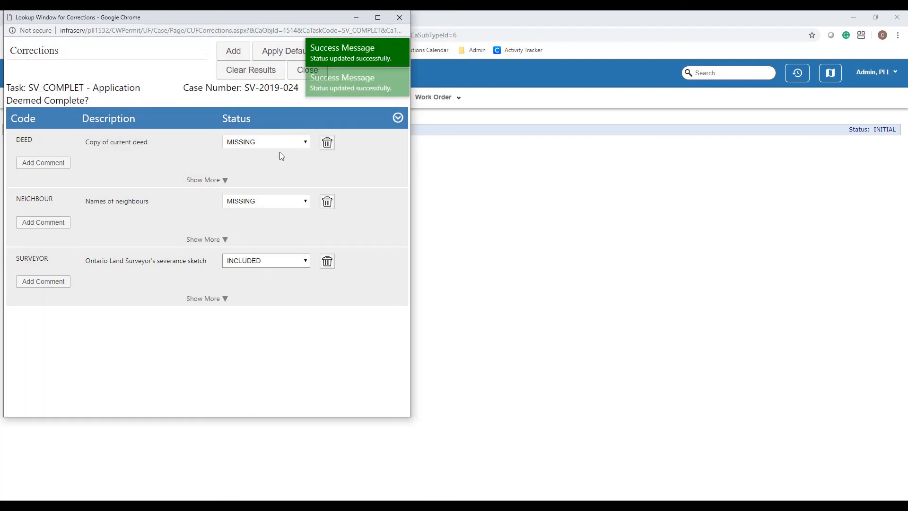
{"action": "left_click", "coordinate": [297, 75]}
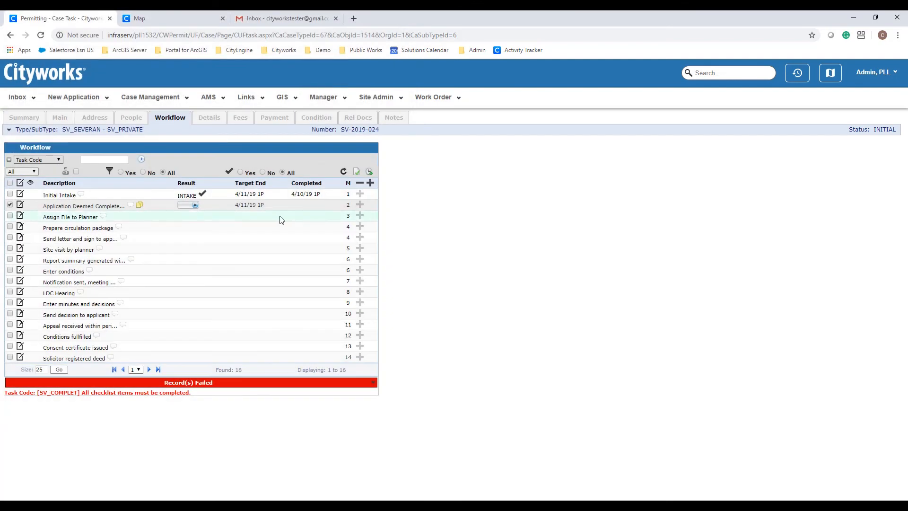
{"action": "left_click", "coordinate": [195, 205]}
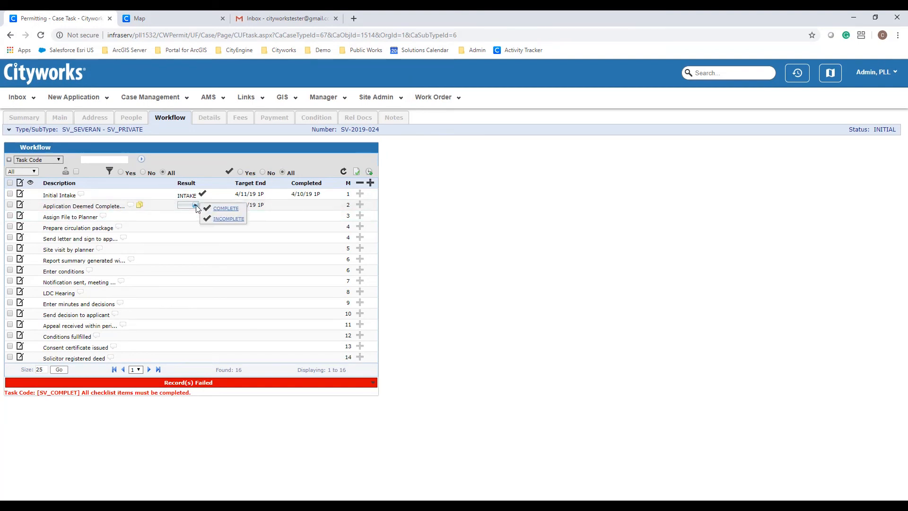
{"action": "left_click", "coordinate": [216, 219]}
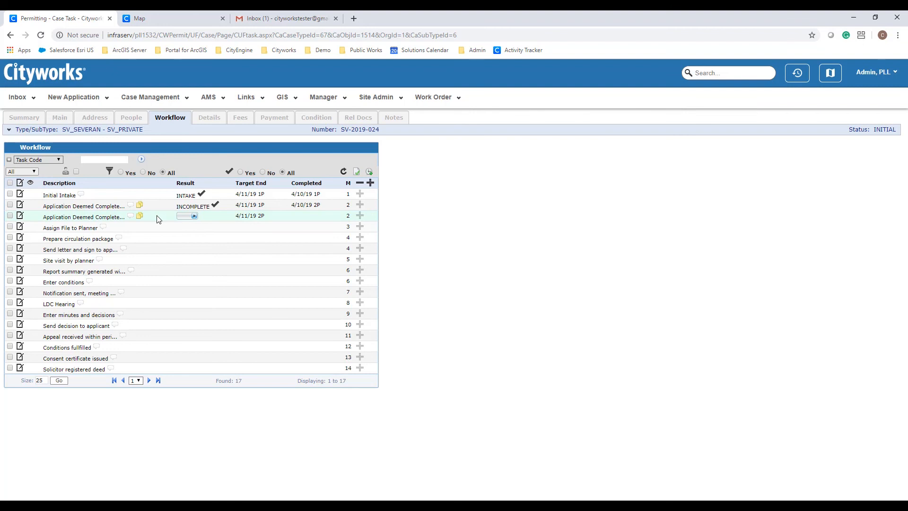
- Open the deficiency notice email in Gmail and preview appDeficienciesEmail_sv_general.pdf listing the missing items
{"action": "left_click", "coordinate": [286, 20]}
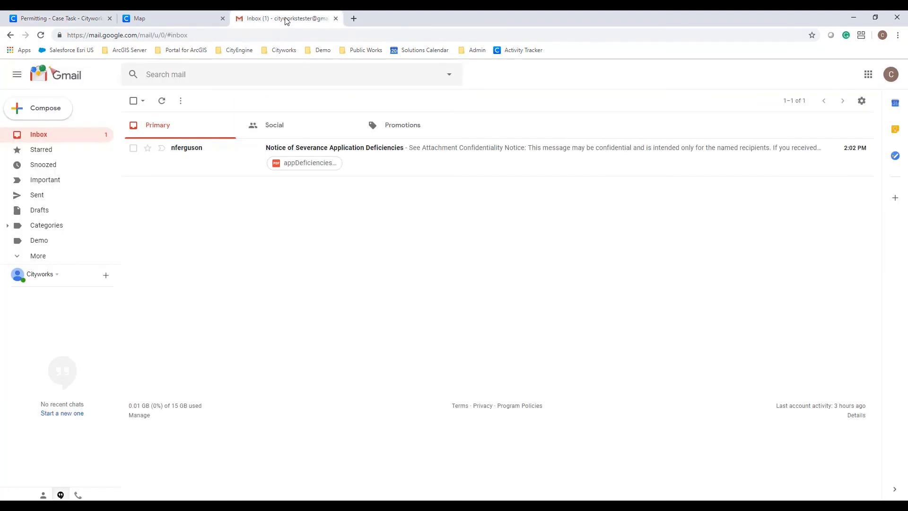
{"action": "left_click", "coordinate": [368, 166]}
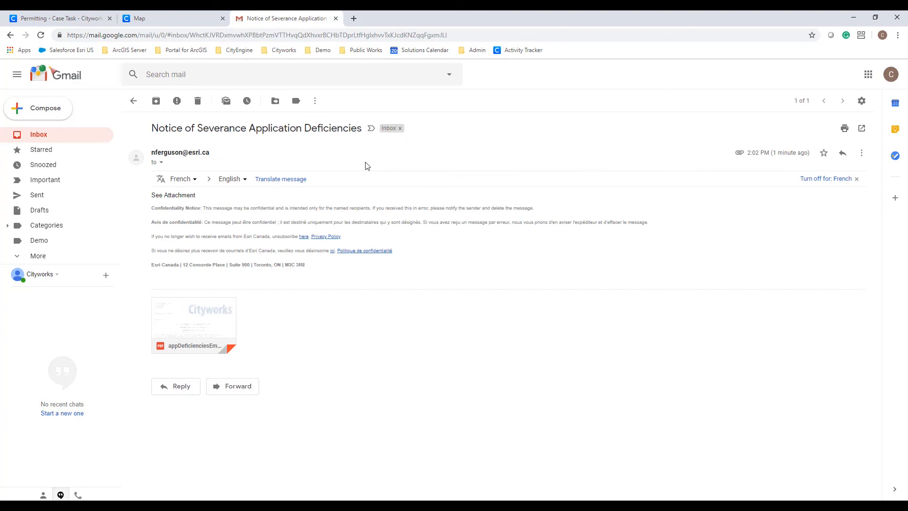
{"action": "mouse_move", "coordinate": [211, 314]}
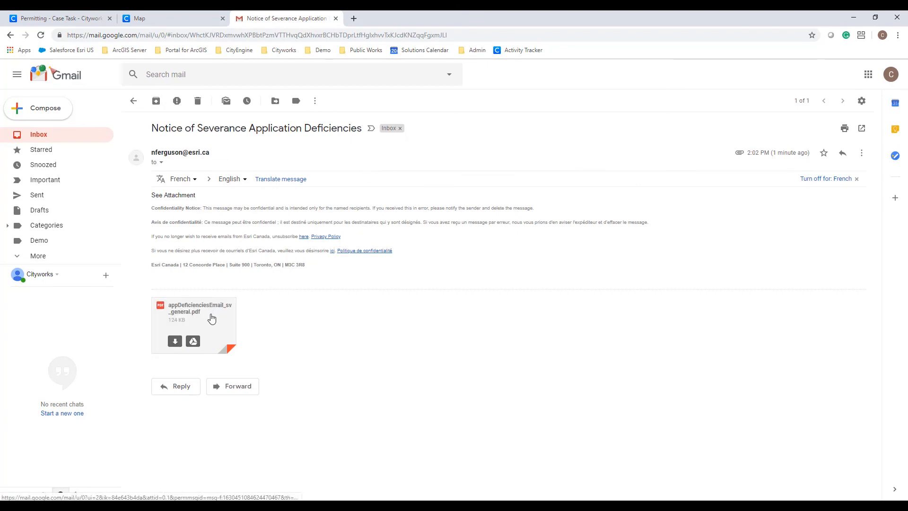
{"action": "left_click", "coordinate": [212, 318]}
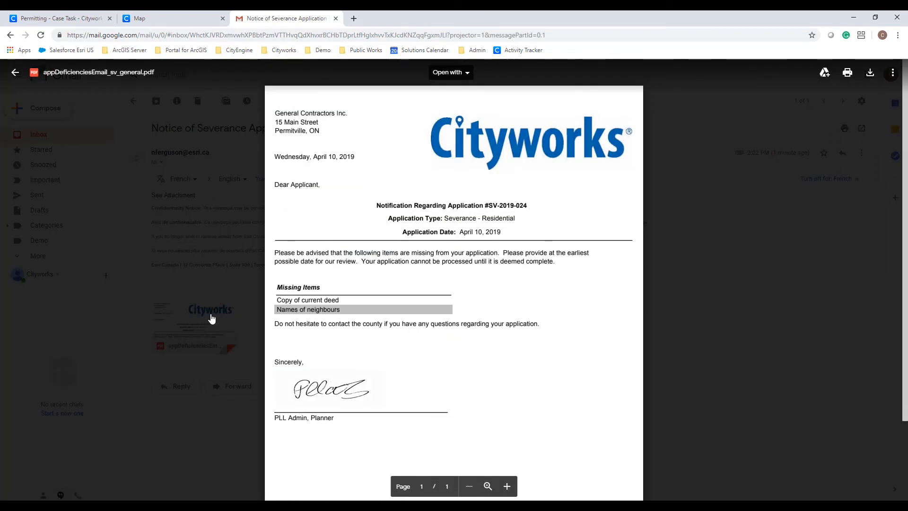
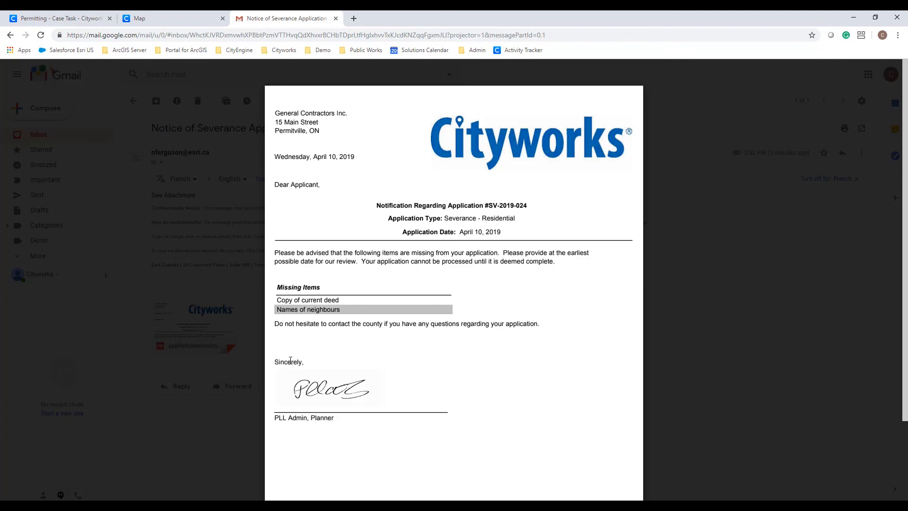
- Back in Cityworks, mark the current deed copy and neighbours' names INCLUDED in the third row's corrections
{"action": "left_click", "coordinate": [91, 21]}
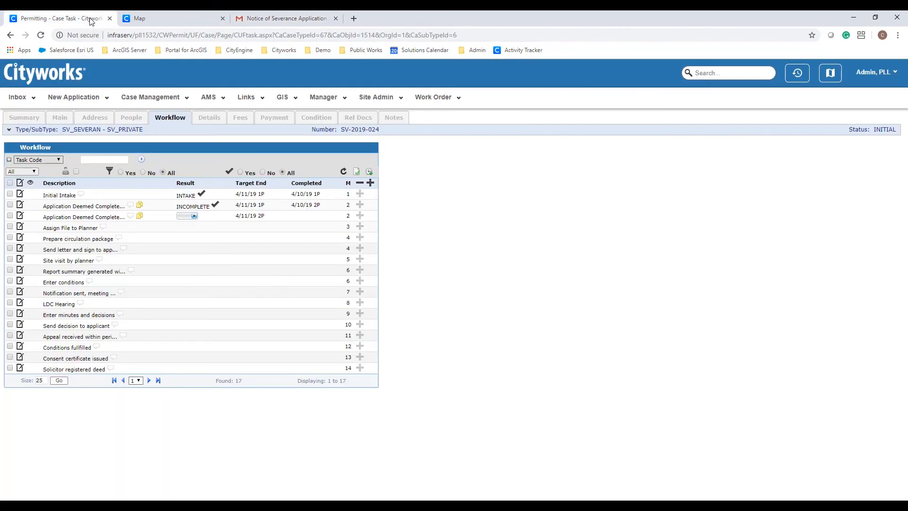
{"action": "left_click", "coordinate": [141, 217]}
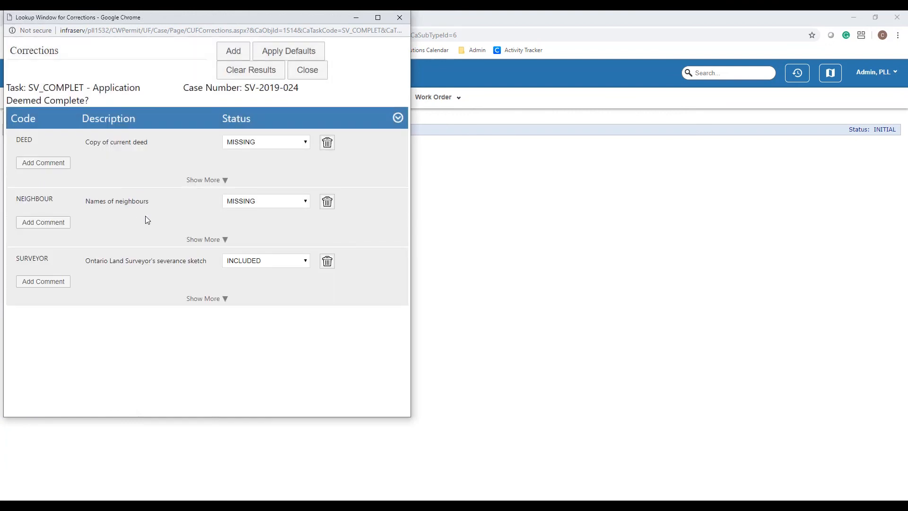
{"action": "left_click", "coordinate": [275, 147]}
{"action": "left_click", "coordinate": [271, 152]}
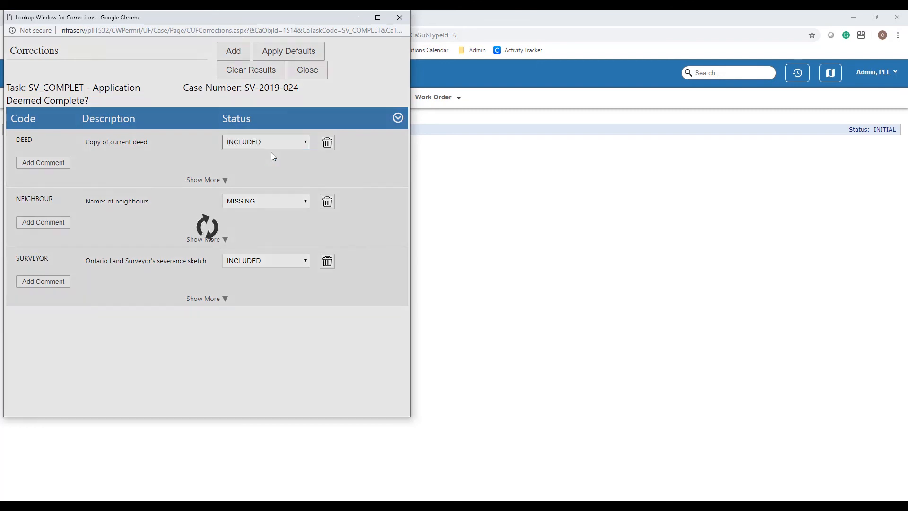
{"action": "left_click", "coordinate": [282, 206]}
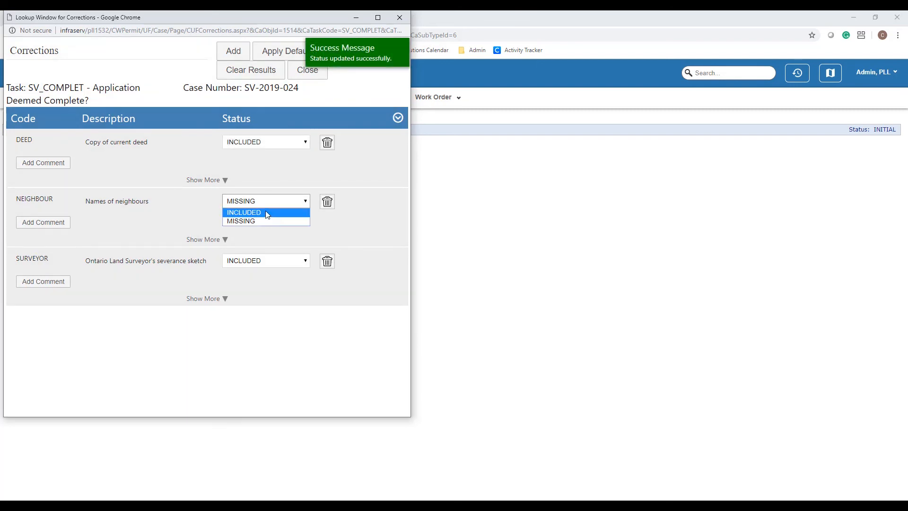
{"action": "left_click", "coordinate": [265, 211]}
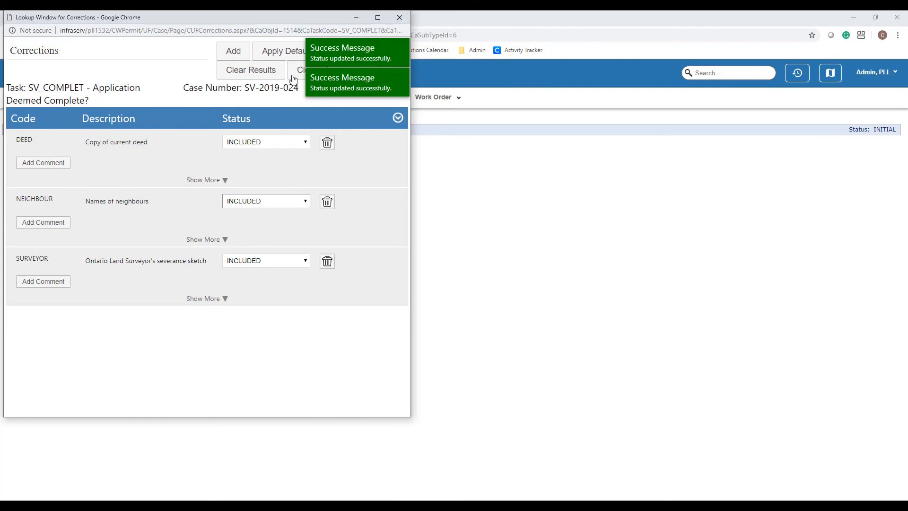
{"action": "left_click", "coordinate": [293, 75]}
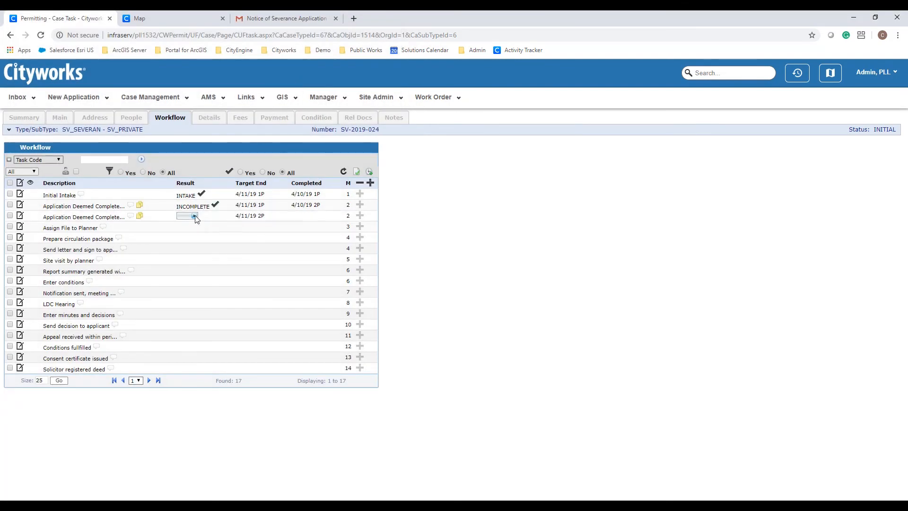
- Record the second Application Deemed Complete check as COMPLETE and refresh the workflow list
{"action": "left_click", "coordinate": [194, 216]}
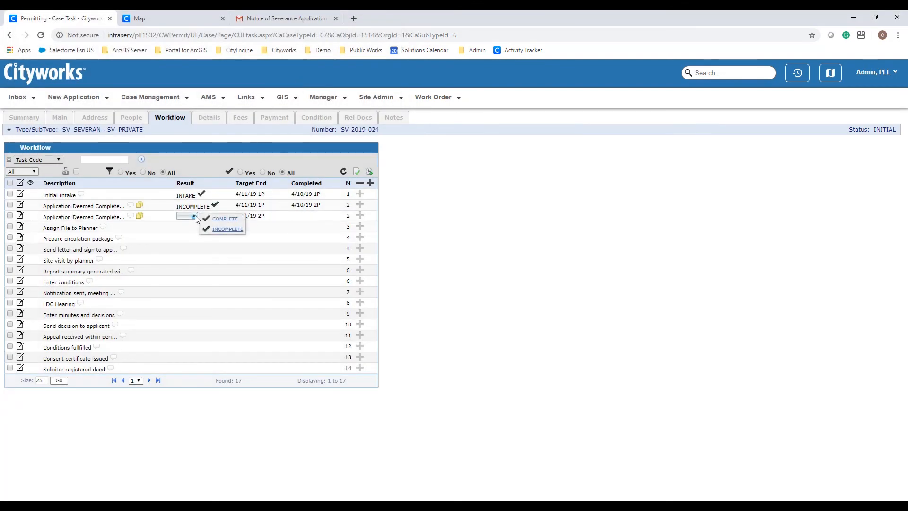
{"action": "left_click", "coordinate": [225, 221]}
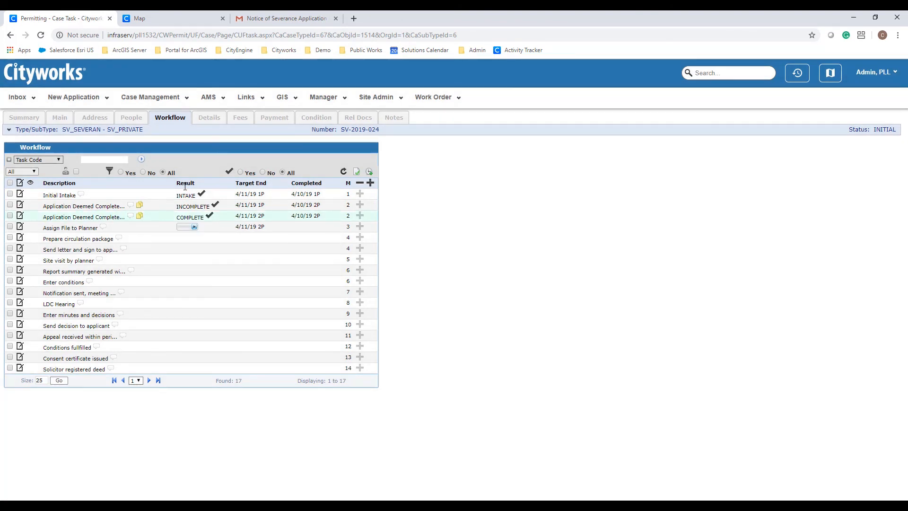
{"action": "left_click", "coordinate": [175, 119]}
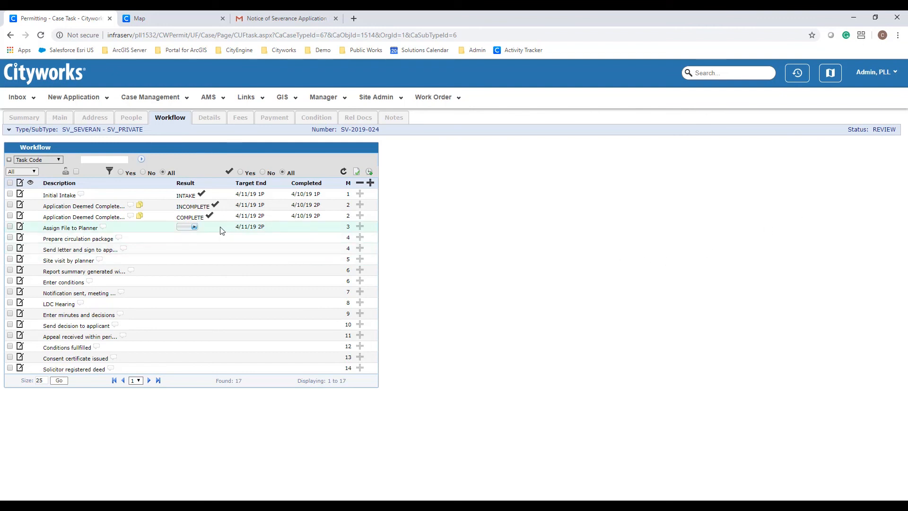
- Replace the case's Assigned To user with planner1 via the lookup, save, and return to Workflow
{"action": "left_click", "coordinate": [64, 124]}
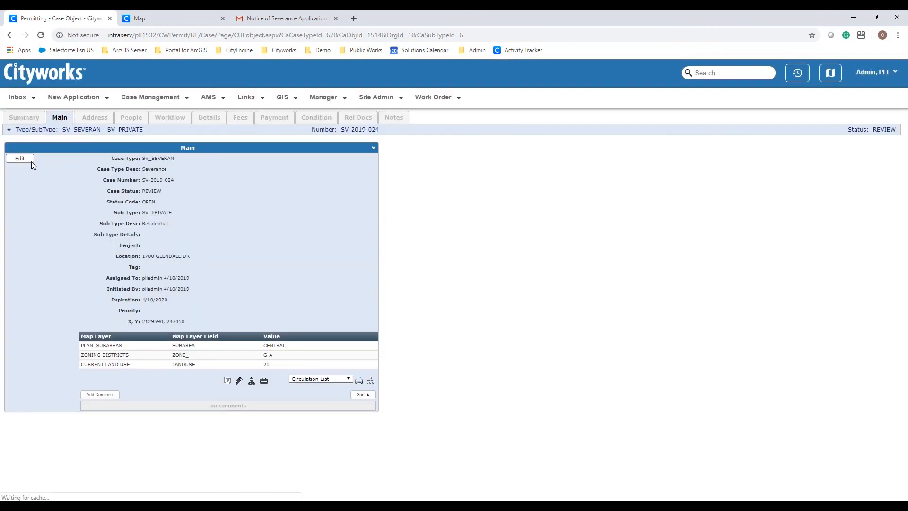
{"action": "left_click", "coordinate": [24, 161]}
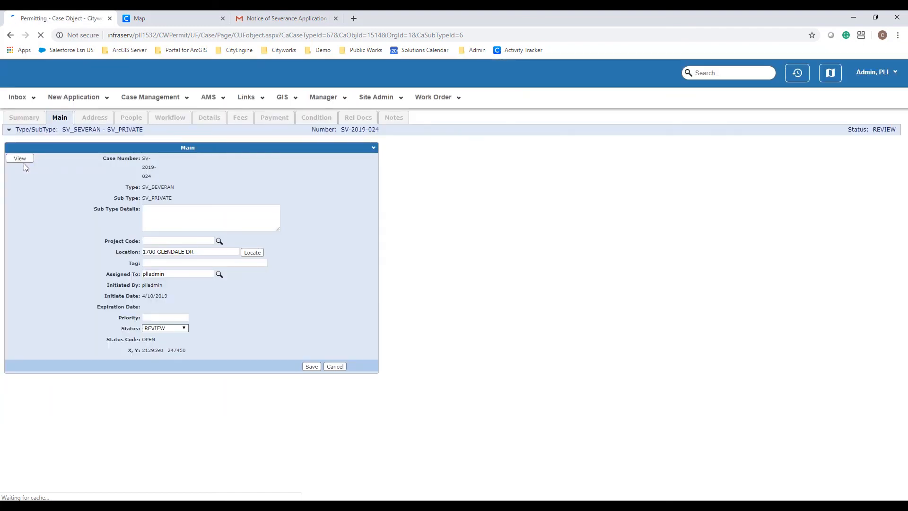
{"action": "left_click_drag", "start_coordinate": [182, 274], "coordinate": [125, 279]}
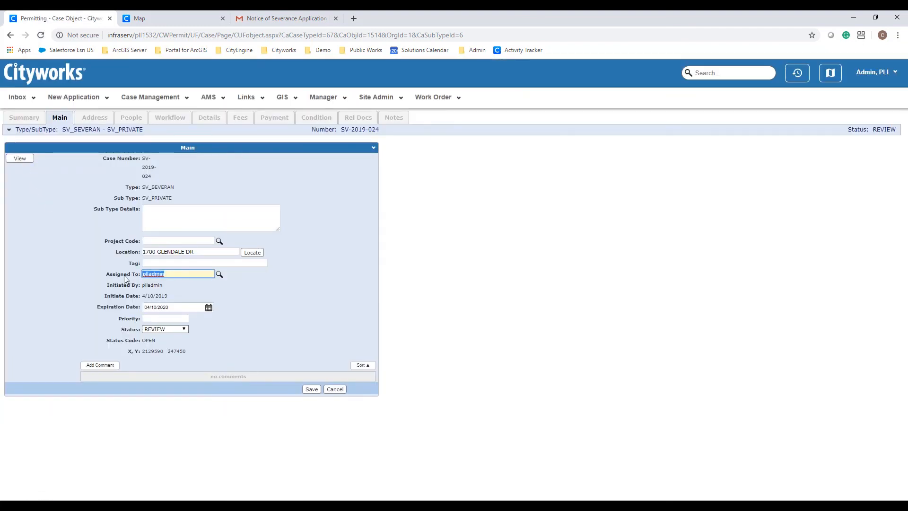
{"action": "key", "text": "BackSpace"}
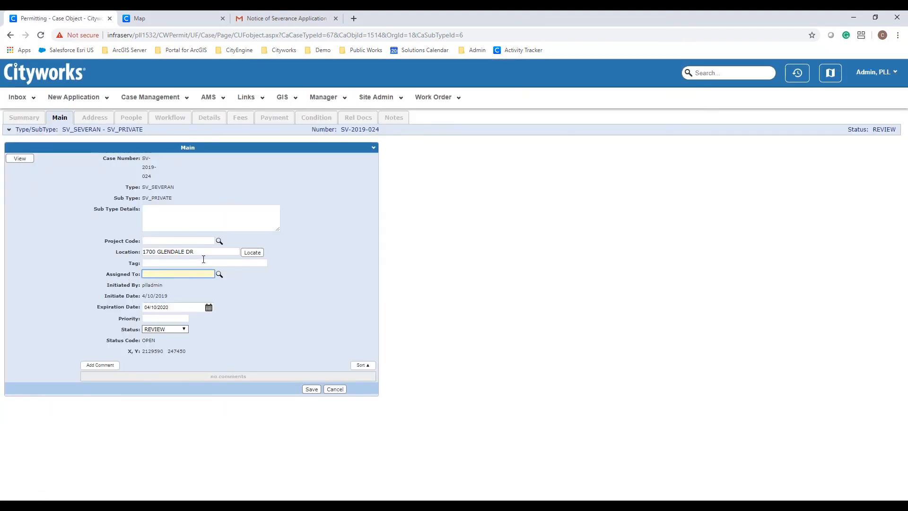
{"action": "left_click", "coordinate": [219, 274]}
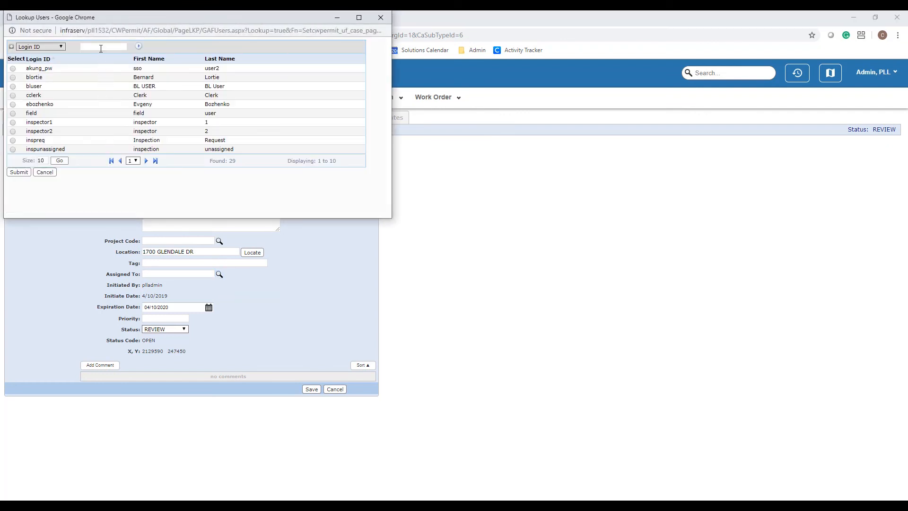
{"action": "left_click", "coordinate": [101, 48]}
{"action": "type", "text": "planner1"}
{"action": "key", "text": "Return"}
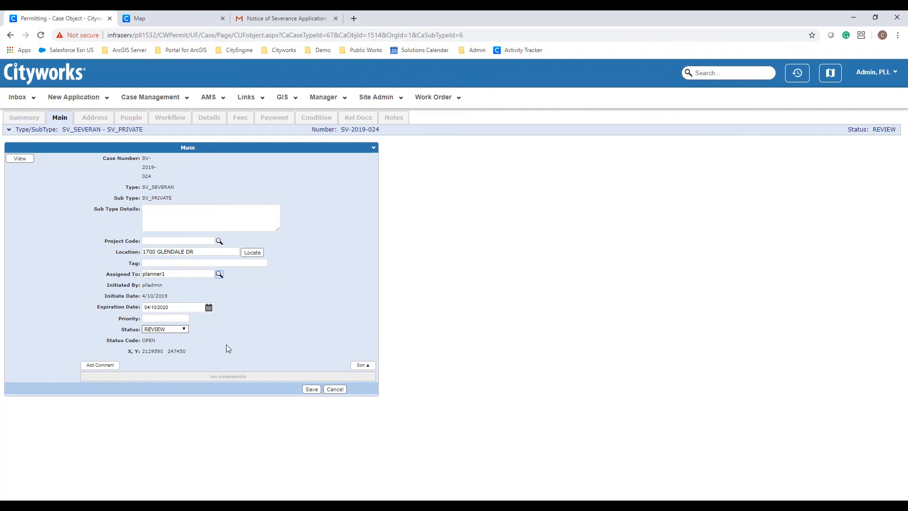
{"action": "left_click", "coordinate": [309, 390]}
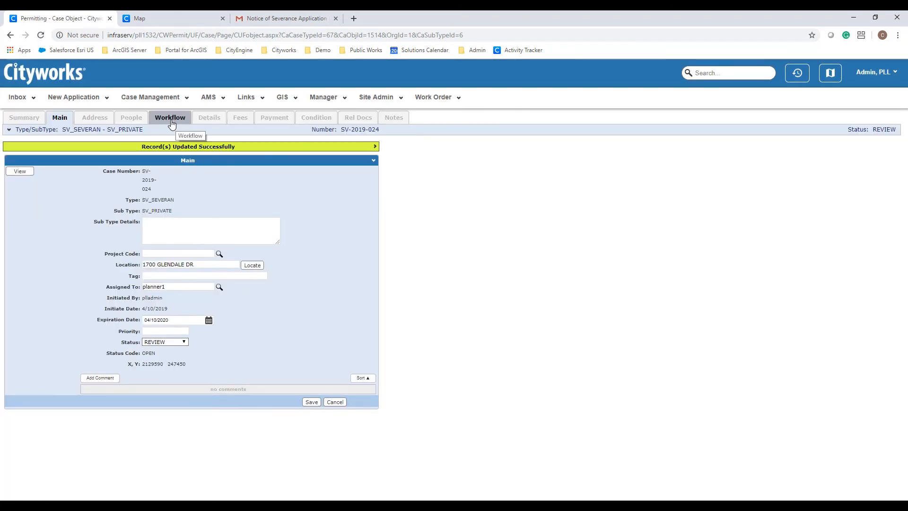
{"action": "left_click", "coordinate": [170, 118]}
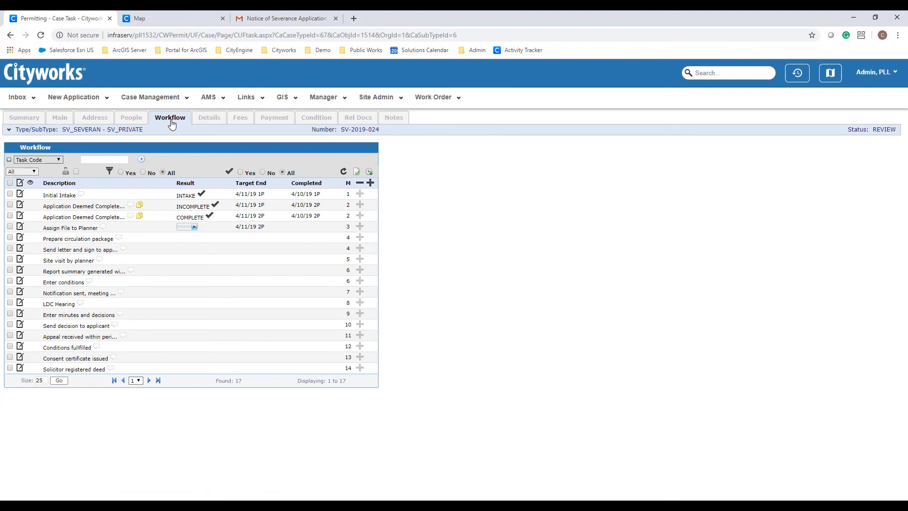
- Record Assign File to Planner as ASSIGNED and refresh the workflow tasks
{"action": "left_click", "coordinate": [194, 227]}
{"action": "left_click", "coordinate": [202, 228]}
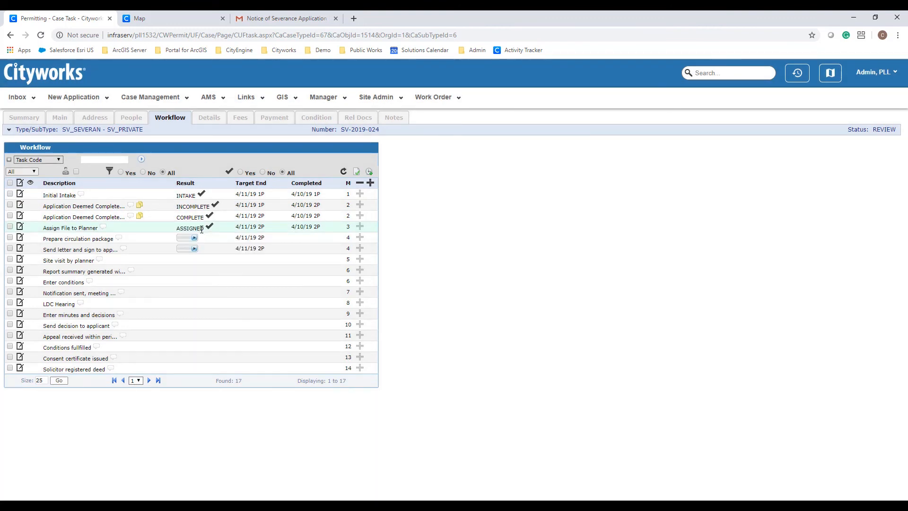
{"action": "left_click", "coordinate": [171, 120]}
- Record the send-letter task as DONE and Prepare circulation package as PREPARED
{"action": "left_click", "coordinate": [195, 248]}
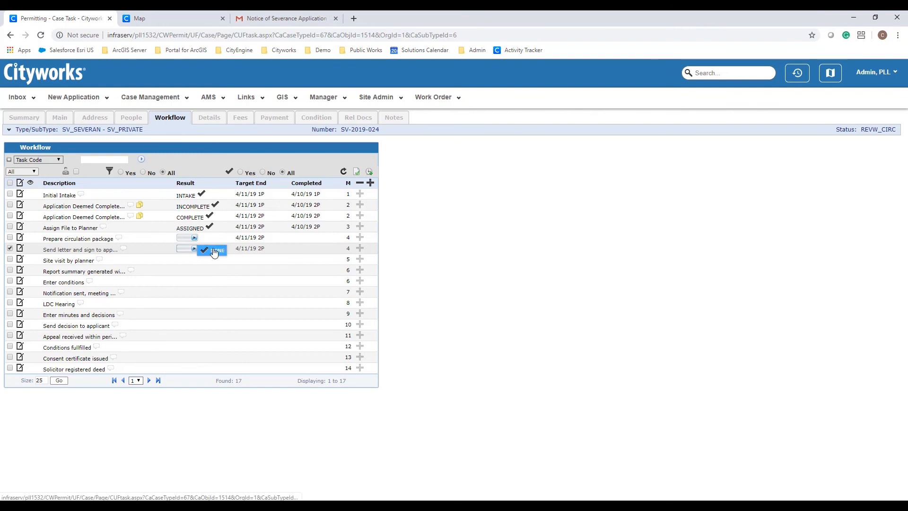
{"action": "left_click", "coordinate": [213, 251]}
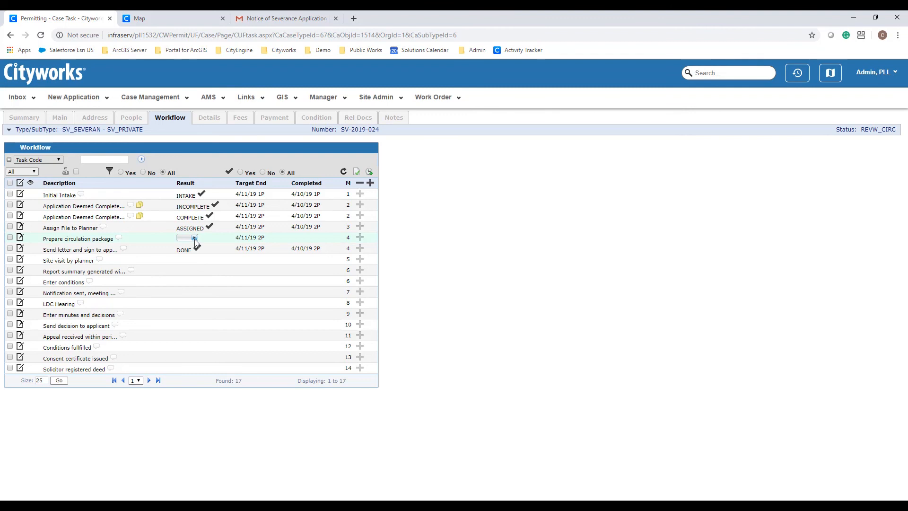
{"action": "left_click", "coordinate": [195, 238]}
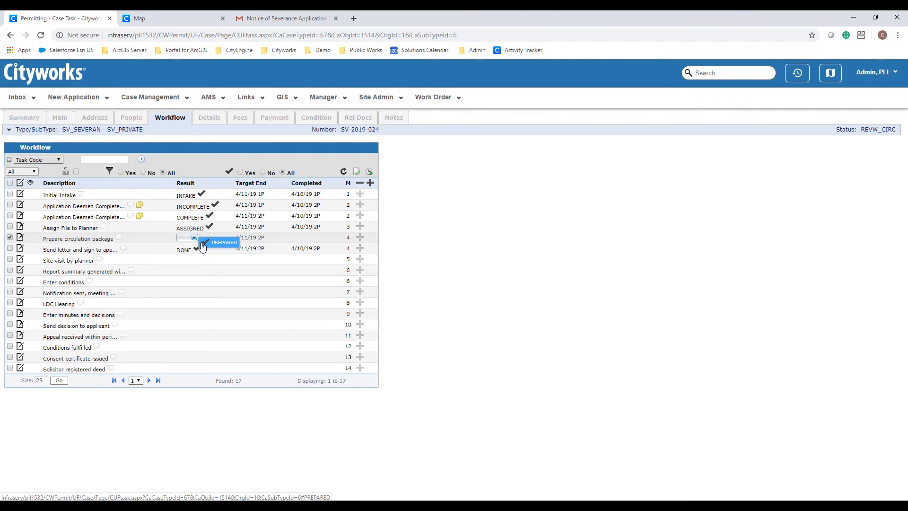
{"action": "left_click", "coordinate": [208, 243]}
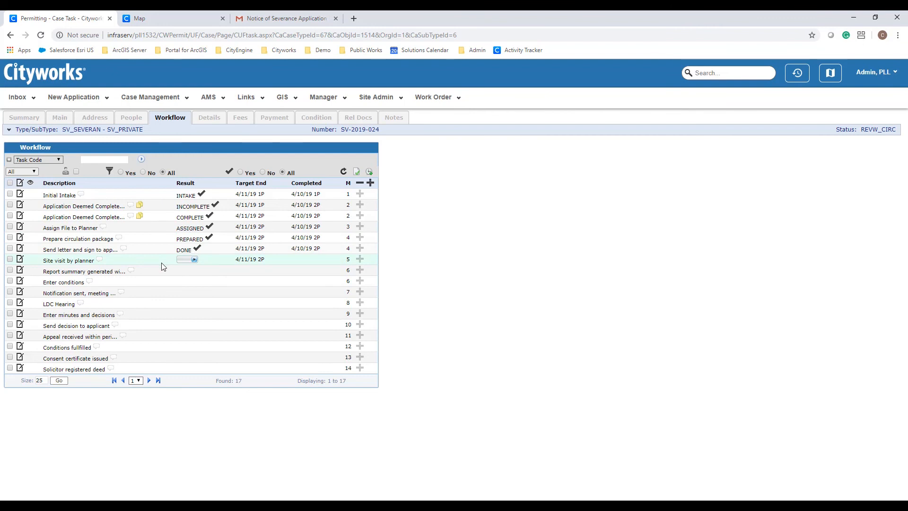
- Review the SV-2019-024 summary, then open linked circulation case CC2019-185 (ObjectId 1515)
{"action": "left_click", "coordinate": [16, 121]}
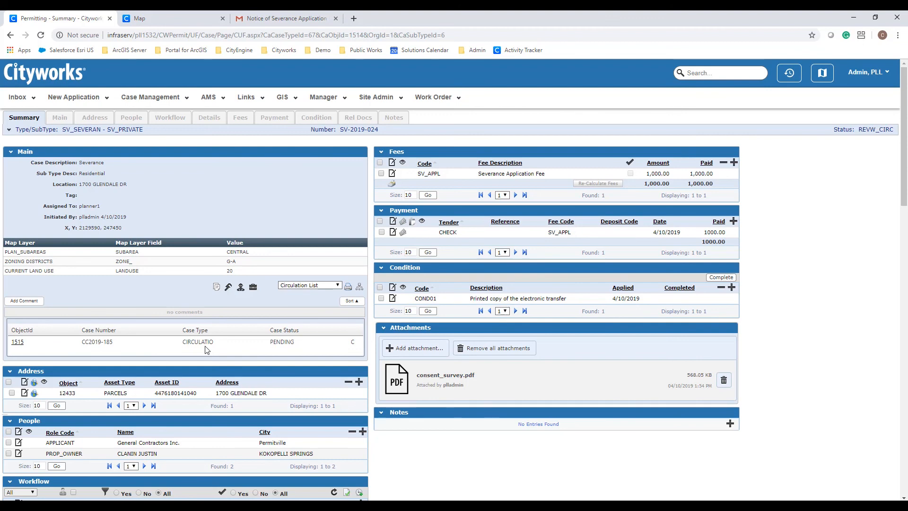
{"action": "left_click", "coordinate": [18, 341]}
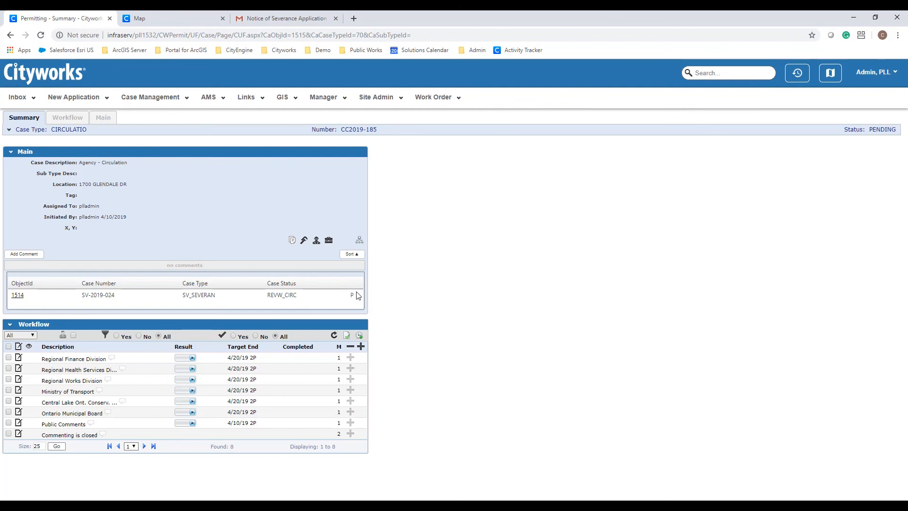
- Save the comment 'add new comment here' on the Regional Finance Division task
{"action": "left_click", "coordinate": [112, 359]}
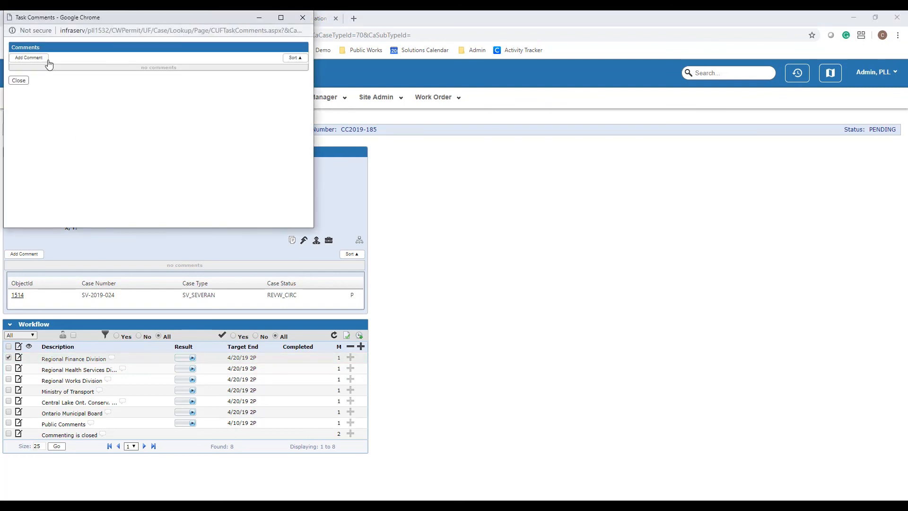
{"action": "left_click", "coordinate": [43, 58]}
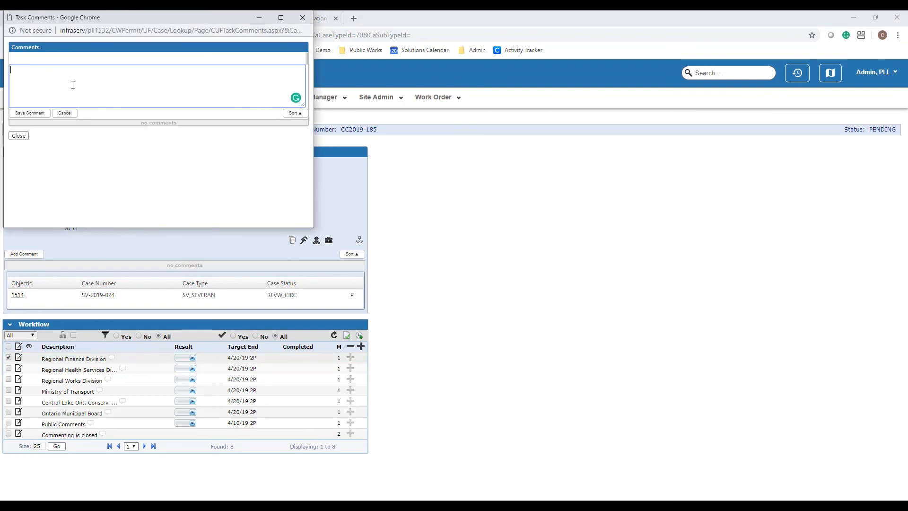
{"action": "type", "text": "add "}
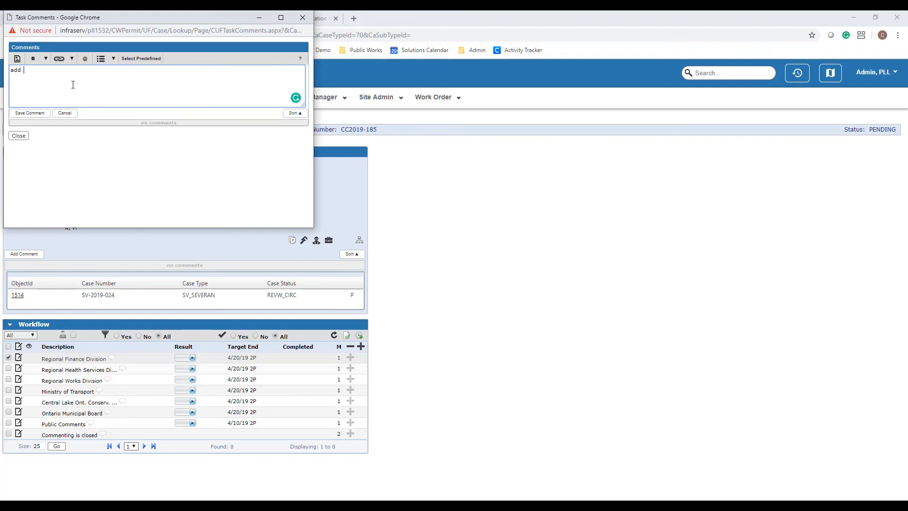
{"action": "type", "text": "new comment here"}
{"action": "left_click", "coordinate": [30, 113]}
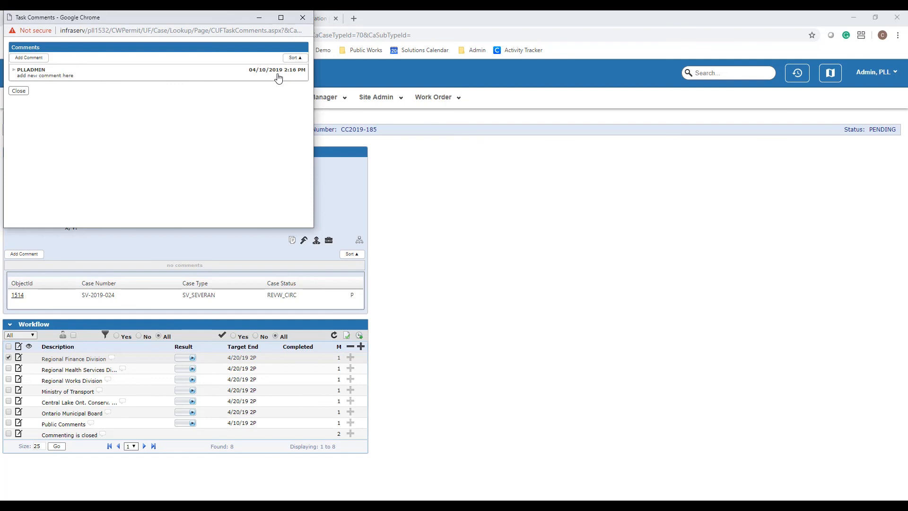
{"action": "left_click", "coordinate": [19, 90]}
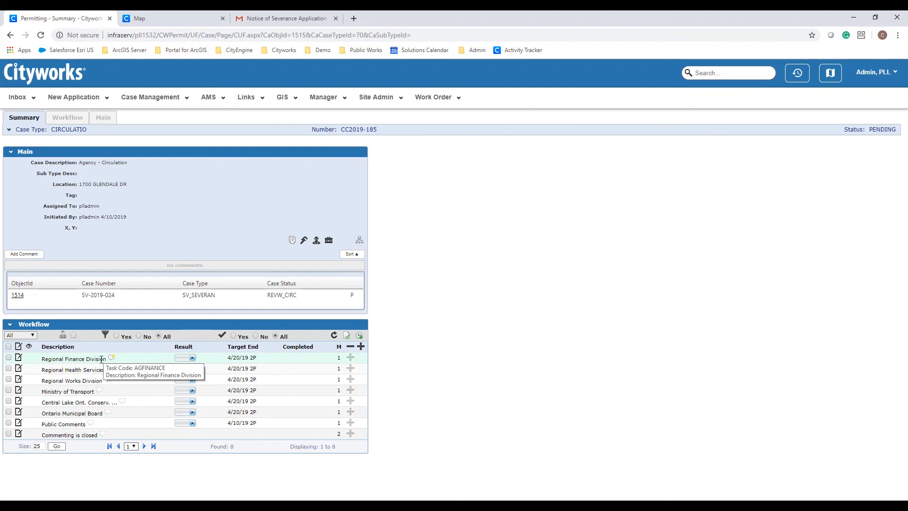
- Attach 1700 Glendale.msg to the Regional Finance Division review task and save it
{"action": "left_click", "coordinate": [19, 358]}
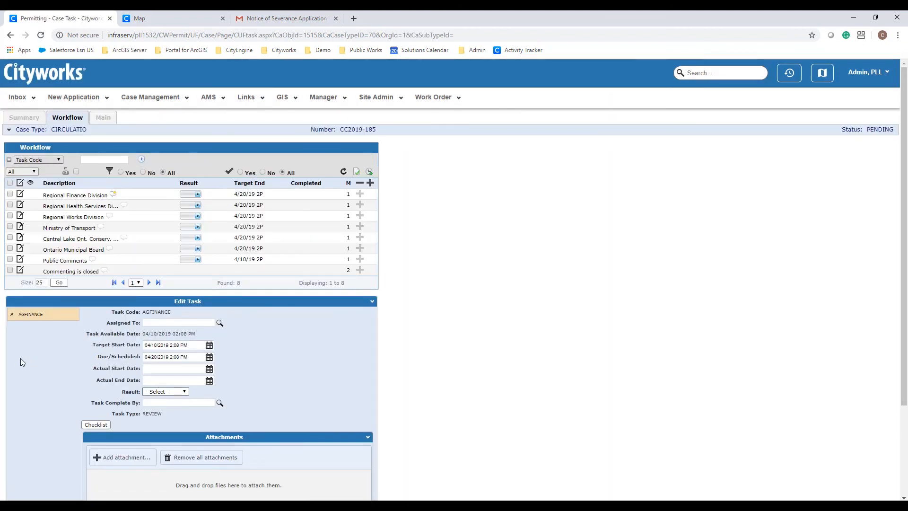
{"action": "scroll", "coordinate": [21, 362], "scroll_direction": "down", "scroll_amount": 3}
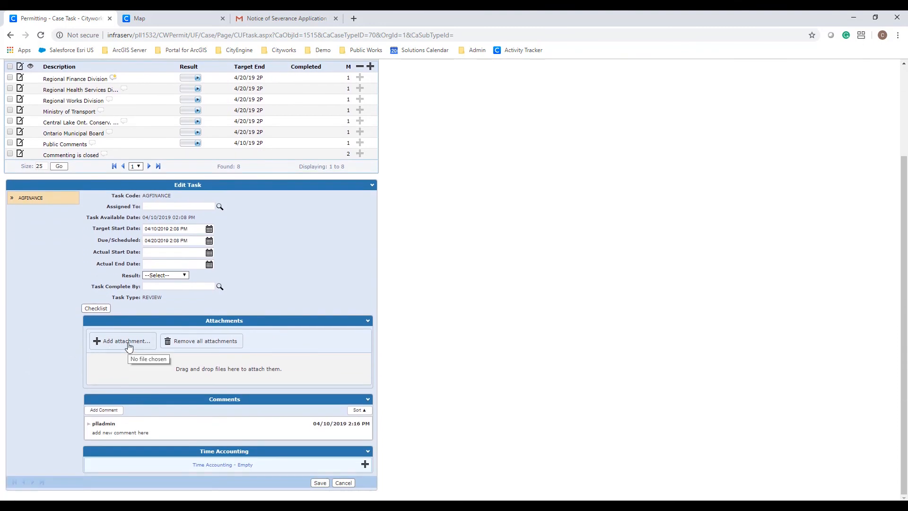
{"action": "left_click", "coordinate": [129, 346]}
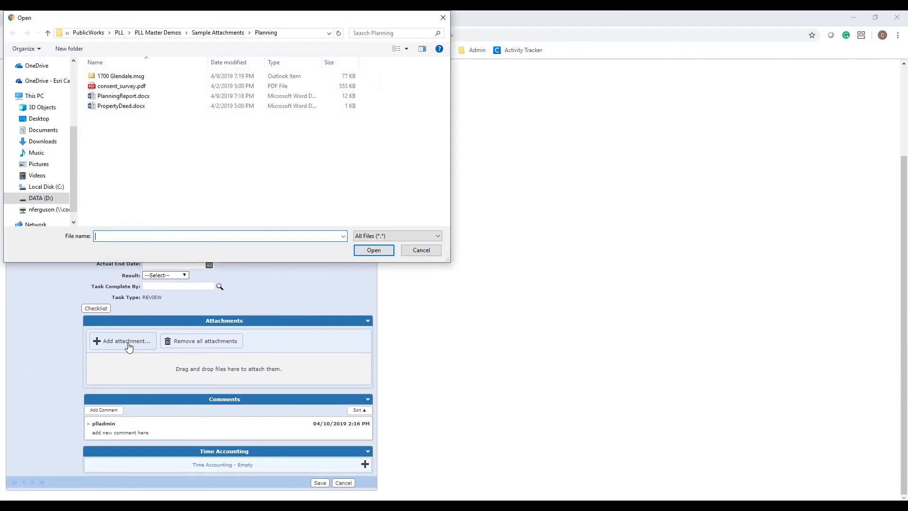
{"action": "left_click", "coordinate": [138, 79]}
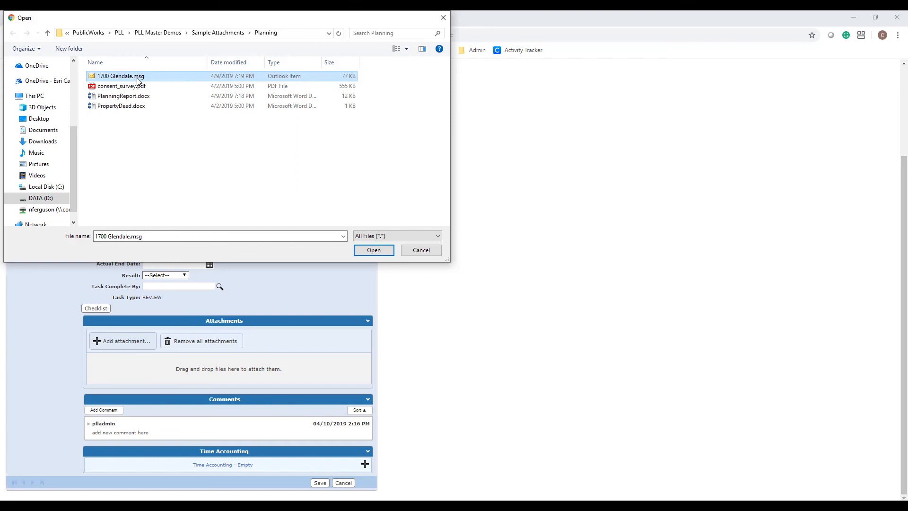
{"action": "left_click", "coordinate": [377, 250]}
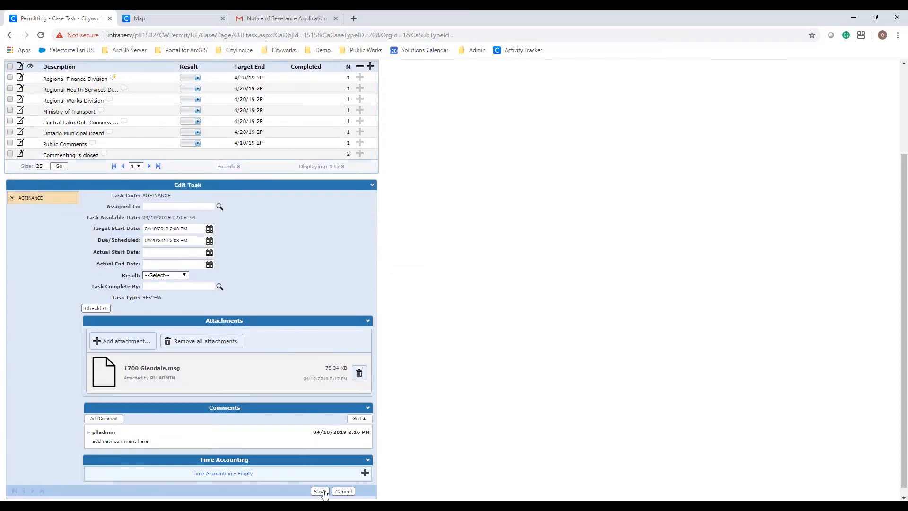
{"action": "left_click", "coordinate": [323, 491]}
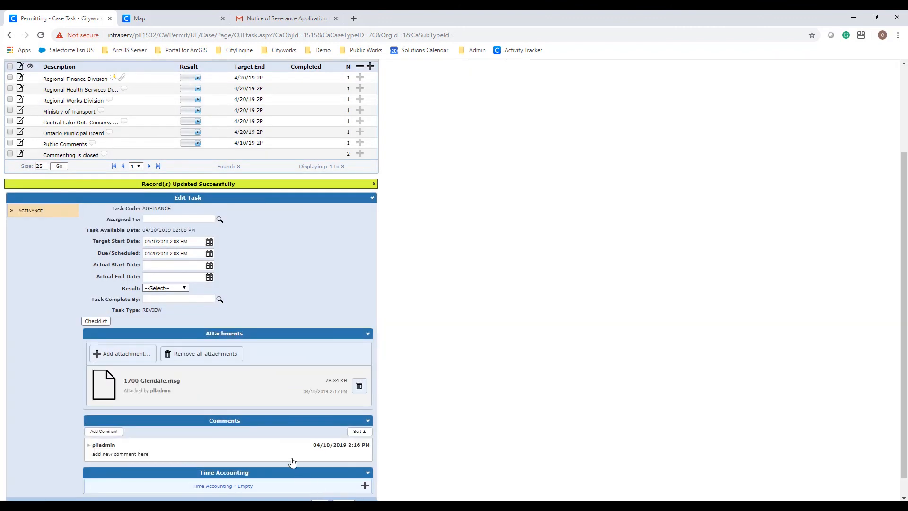
{"action": "scroll", "coordinate": [289, 462], "scroll_direction": "up", "scroll_amount": 3}
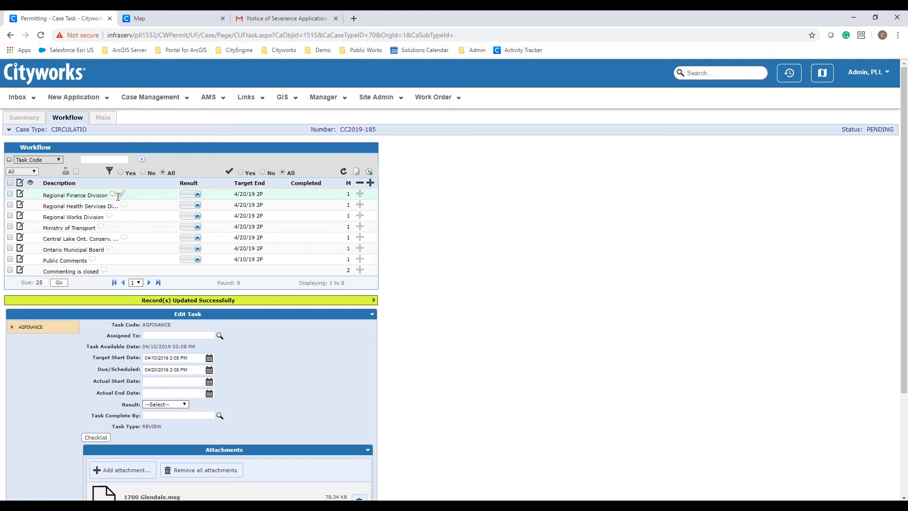
{"action": "scroll", "coordinate": [118, 196], "scroll_direction": "down", "scroll_amount": 2}
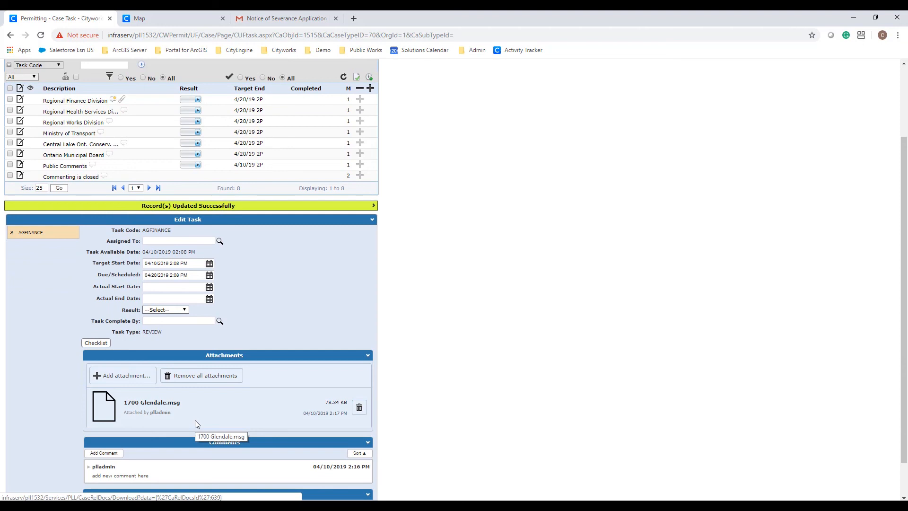
{"action": "scroll", "coordinate": [196, 331], "scroll_direction": "up", "scroll_amount": 1}
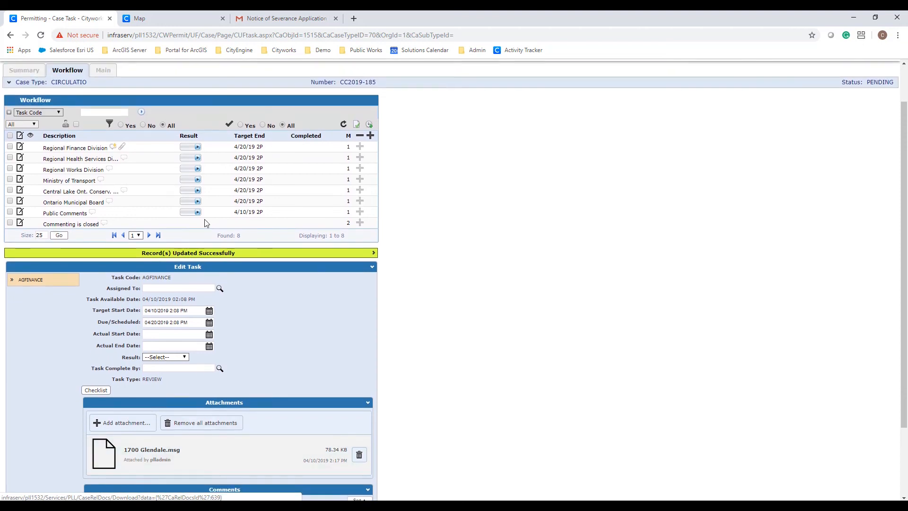
- Mark Regional Finance, Regional Health, Regional Works and Ministry of Transport reviews RESPONDED
{"action": "left_click", "coordinate": [197, 147]}
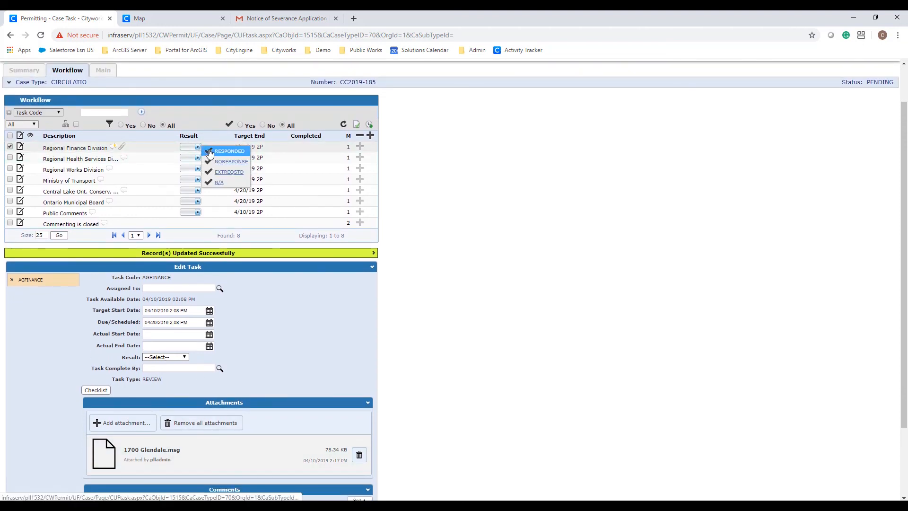
{"action": "left_click", "coordinate": [218, 149]}
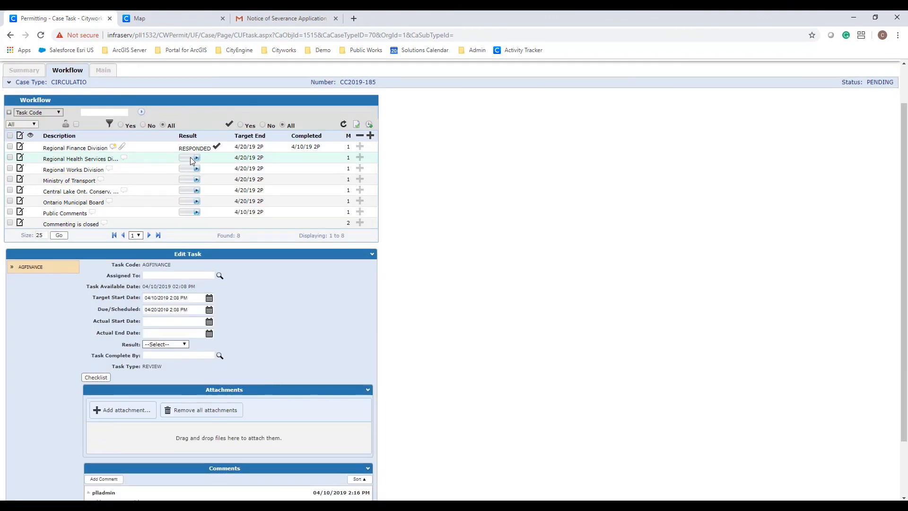
{"action": "left_click", "coordinate": [191, 160]}
{"action": "left_click", "coordinate": [198, 171]}
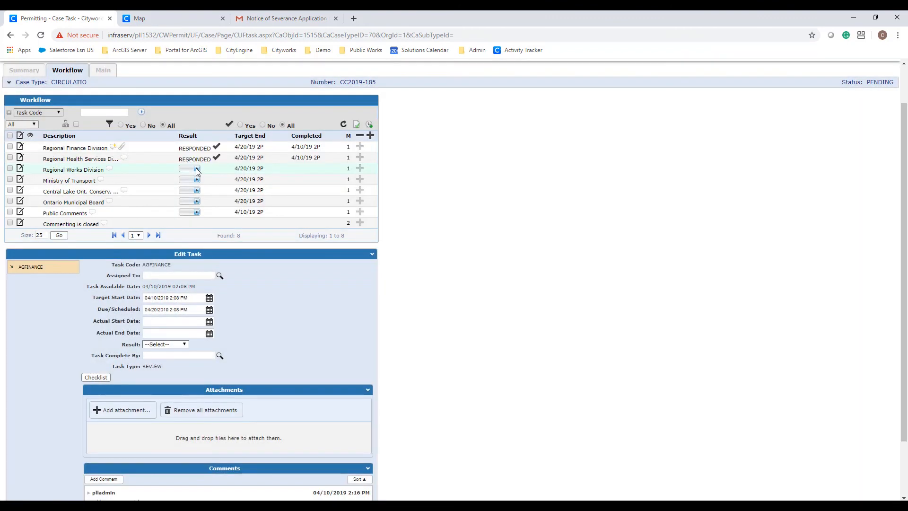
{"action": "left_click", "coordinate": [197, 169]}
{"action": "left_click", "coordinate": [202, 173]}
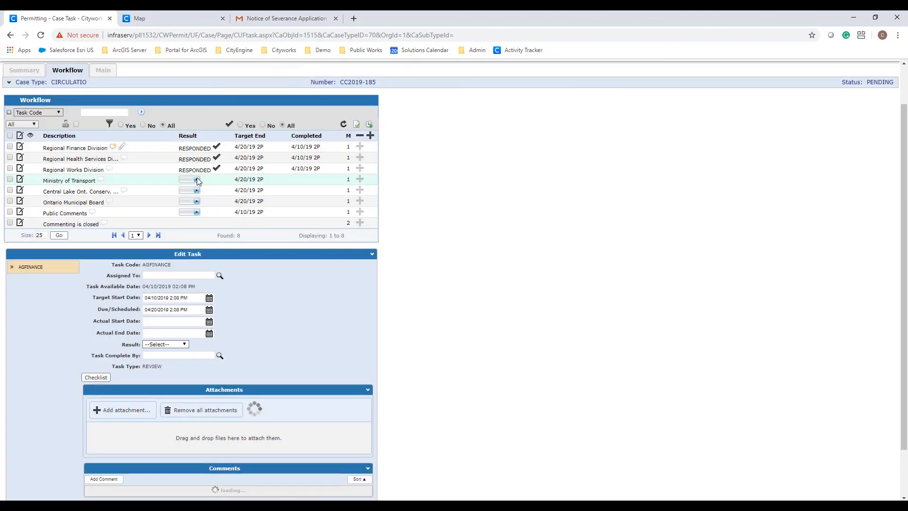
{"action": "left_click", "coordinate": [197, 179]}
{"action": "left_click", "coordinate": [197, 186]}
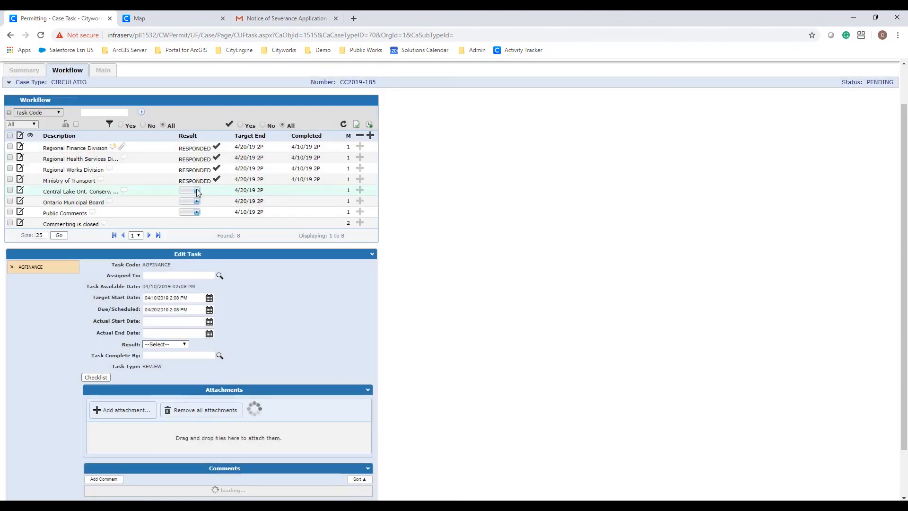
- Mark Central Lake conservation, Ontario Municipal Board and Public Comments RESPONDED; Commenting is closed CLOSE
{"action": "left_click", "coordinate": [197, 189]}
{"action": "left_click", "coordinate": [196, 199]}
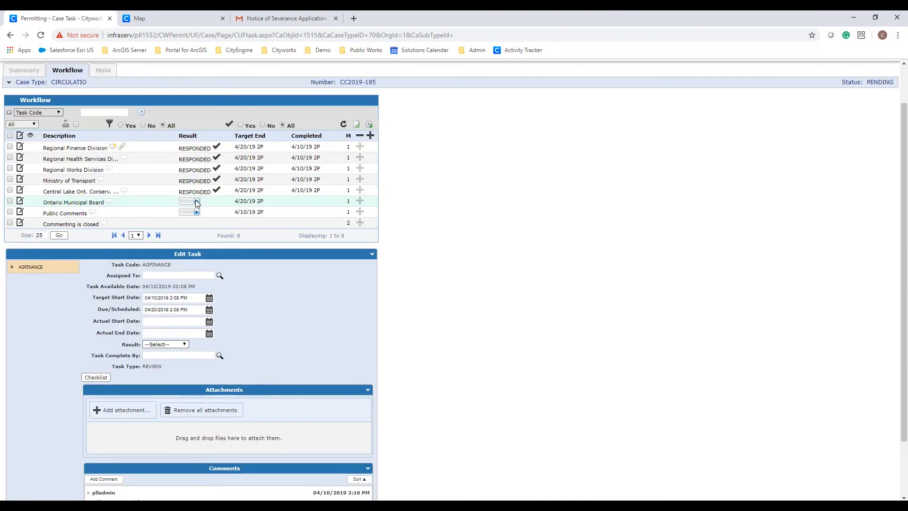
{"action": "left_click", "coordinate": [196, 200]}
{"action": "left_click", "coordinate": [194, 213]}
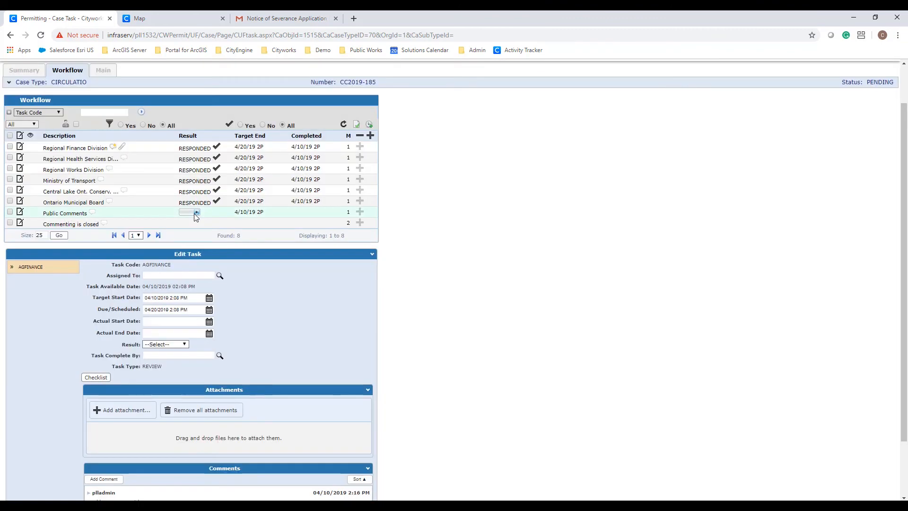
{"action": "left_click", "coordinate": [195, 212]}
{"action": "left_click", "coordinate": [196, 217]}
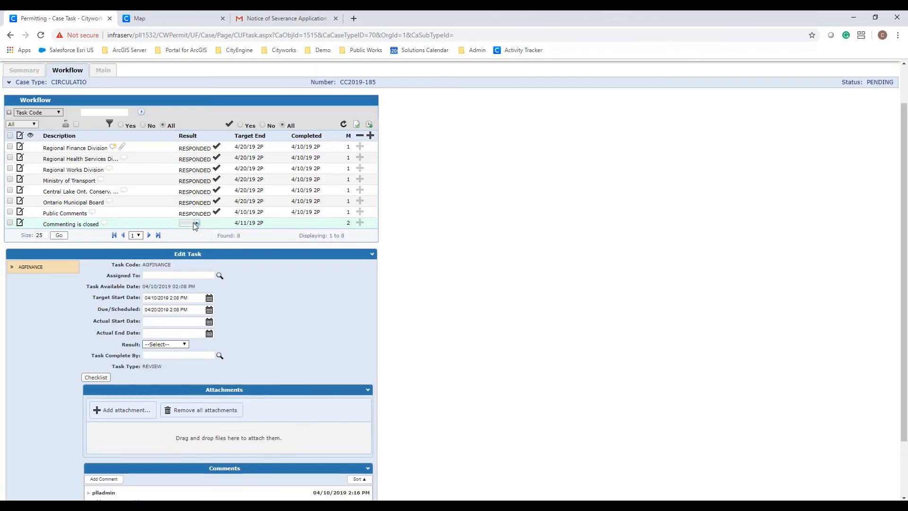
{"action": "left_click", "coordinate": [196, 224]}
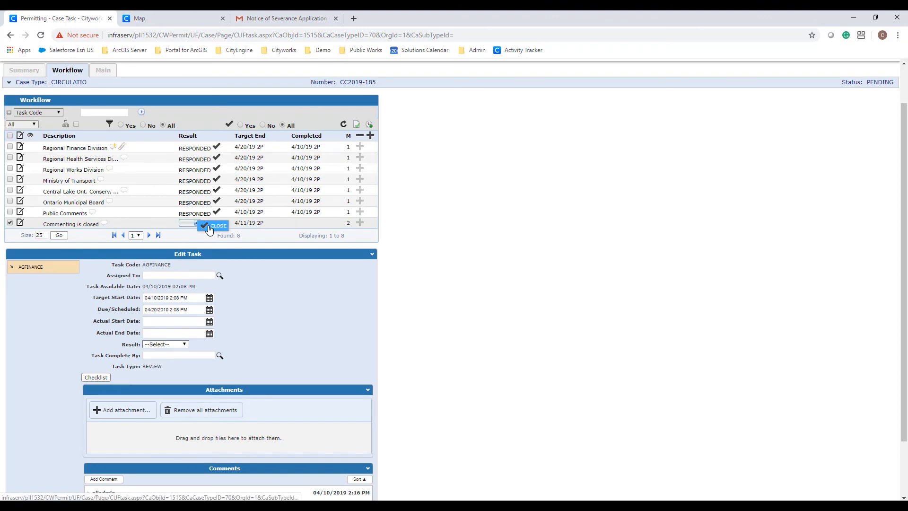
{"action": "left_click", "coordinate": [210, 227]}
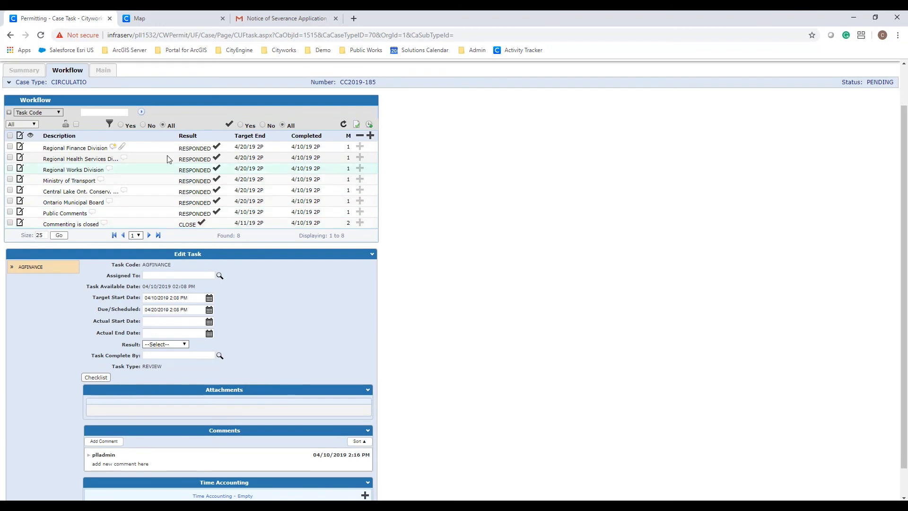
- From the circulation case summary, open parent case SV-2019-024 (ObjectId 1514) and check CC2019-185 shows CLOSED
{"action": "left_click", "coordinate": [30, 71]}
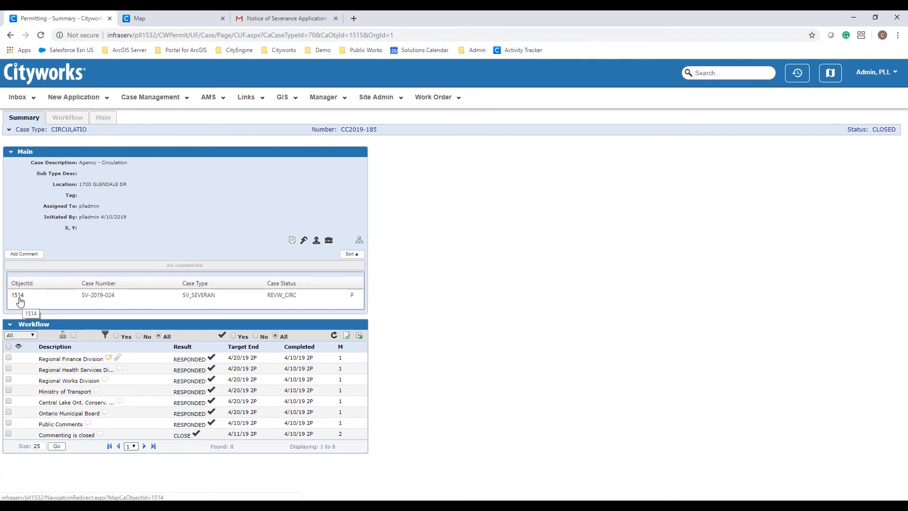
{"action": "left_click", "coordinate": [19, 295]}
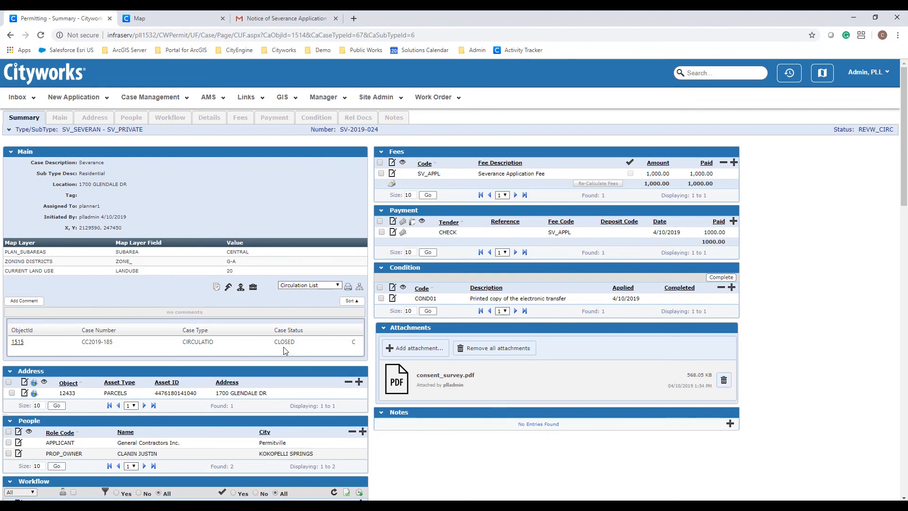
{"action": "scroll", "coordinate": [285, 351], "scroll_direction": "down", "scroll_amount": 5}
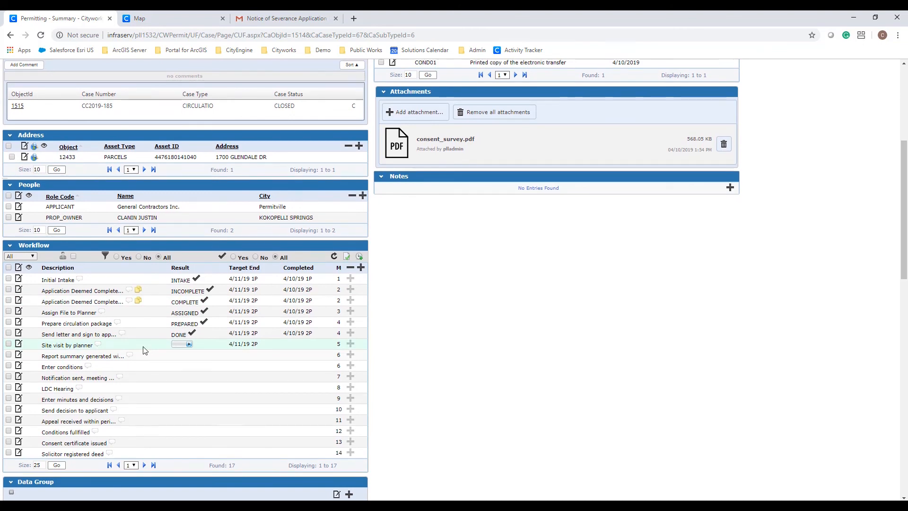
{"action": "scroll", "coordinate": [144, 350], "scroll_direction": "up", "scroll_amount": 5}
- Log out of Cityworks and sign back in with the planner account credentials
{"action": "left_click", "coordinate": [851, 73]}
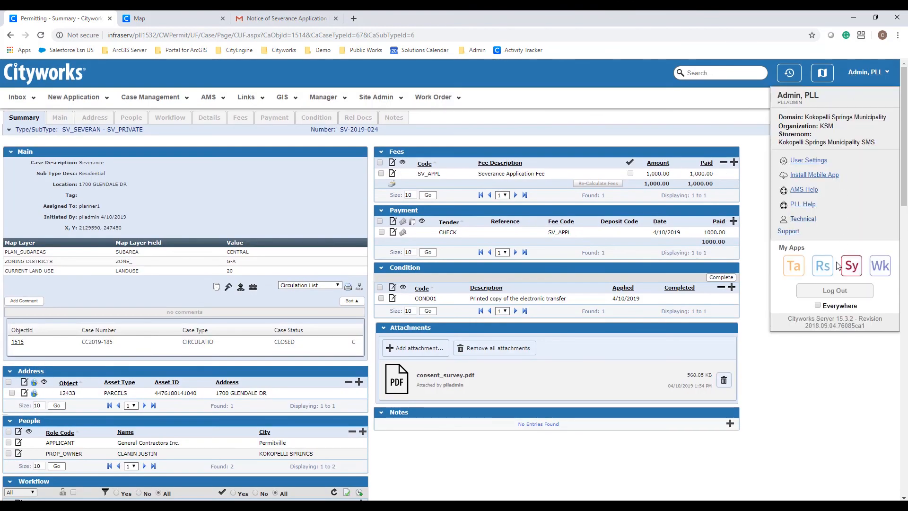
{"action": "left_click", "coordinate": [834, 291]}
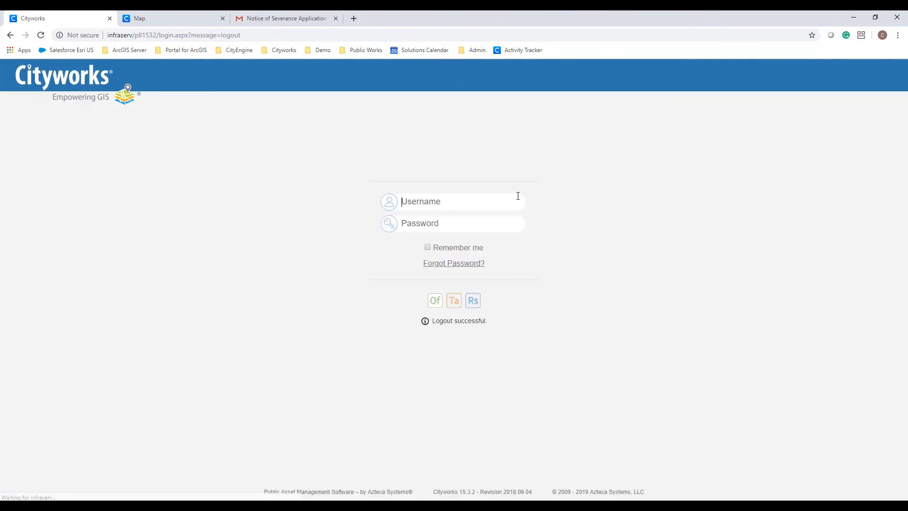
{"action": "left_click", "coordinate": [503, 199]}
{"action": "type", "text": "plan"}
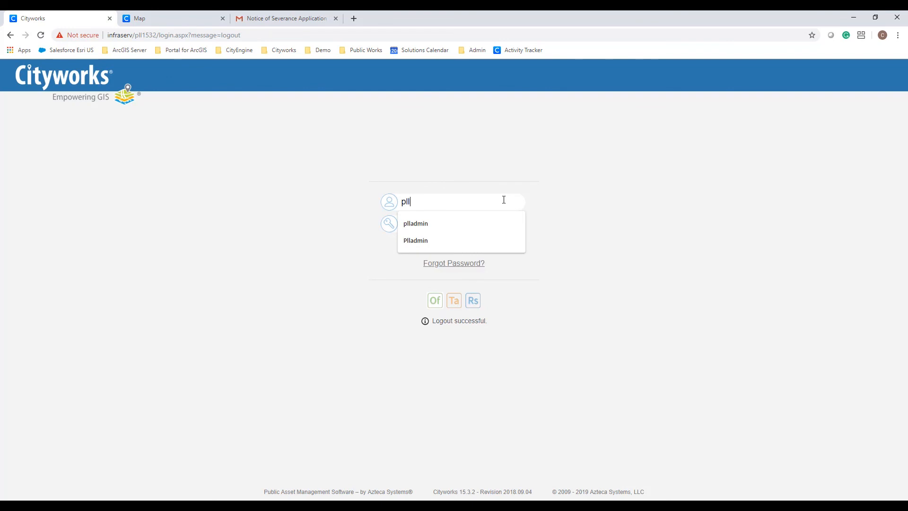
{"action": "type", "text": "ner1"}
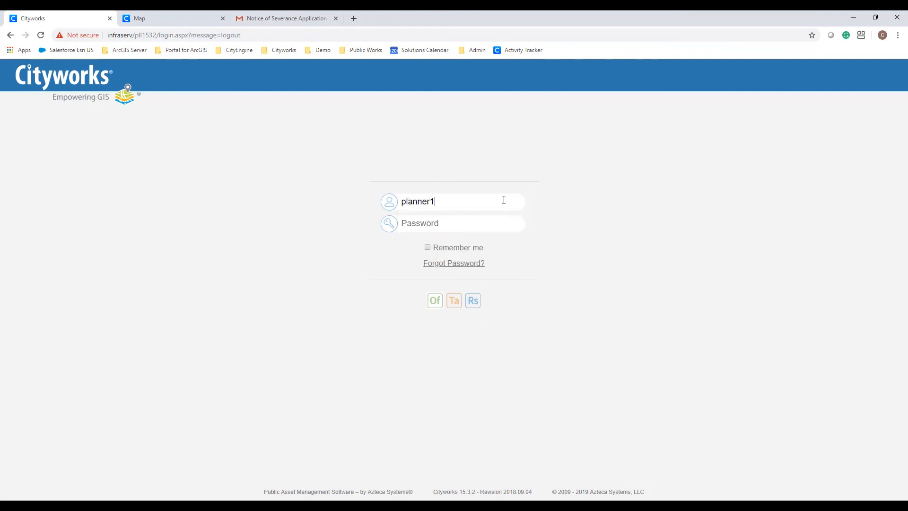
{"action": "type", "text": "••••••••"}
{"action": "key", "text": "Return"}
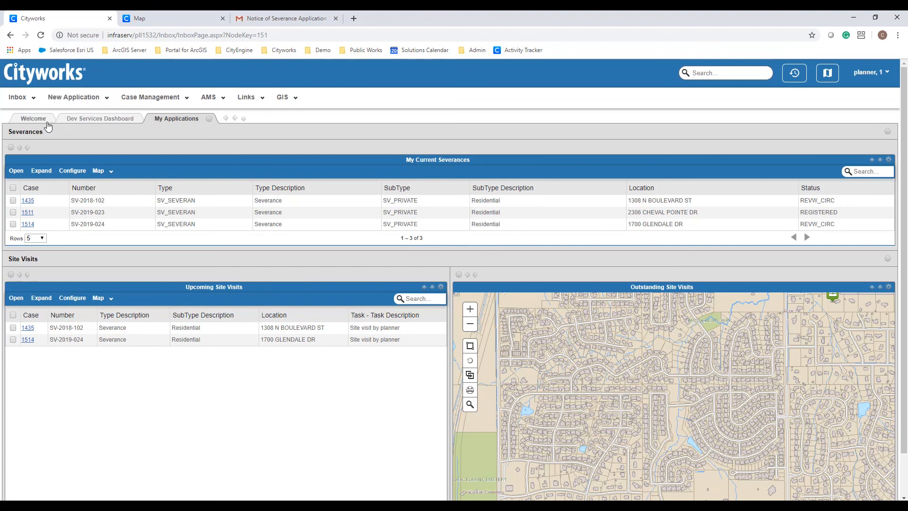
- Check the Welcome and Dev Services dashboards, then open case 1514 from Upcoming Site Visits
{"action": "left_click", "coordinate": [31, 120]}
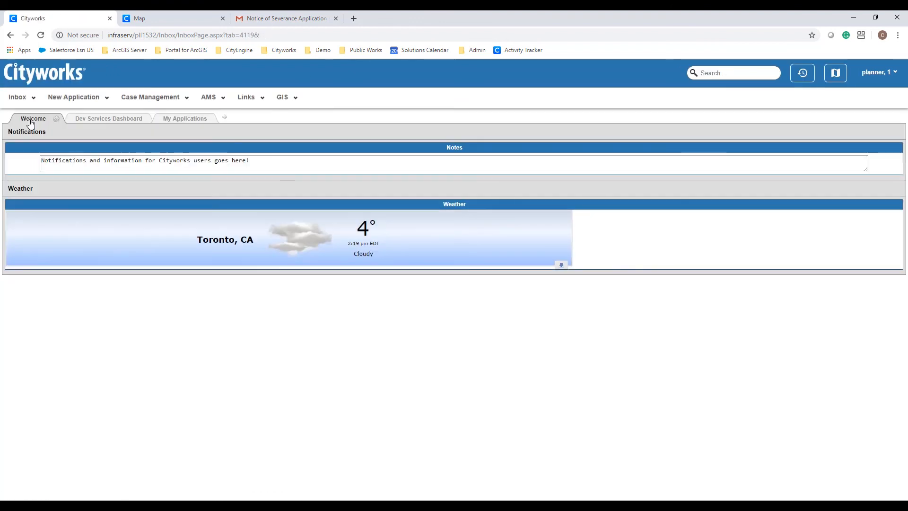
{"action": "left_click", "coordinate": [114, 124]}
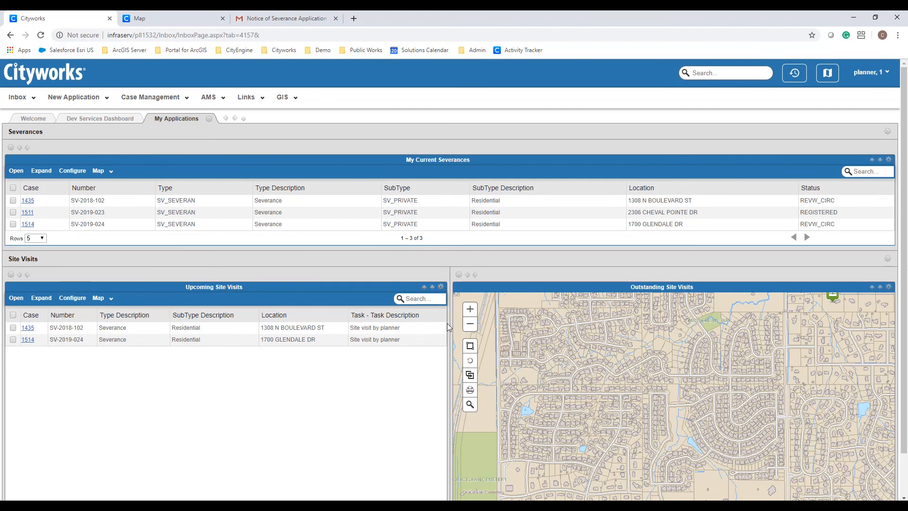
{"action": "left_click", "coordinate": [470, 324]}
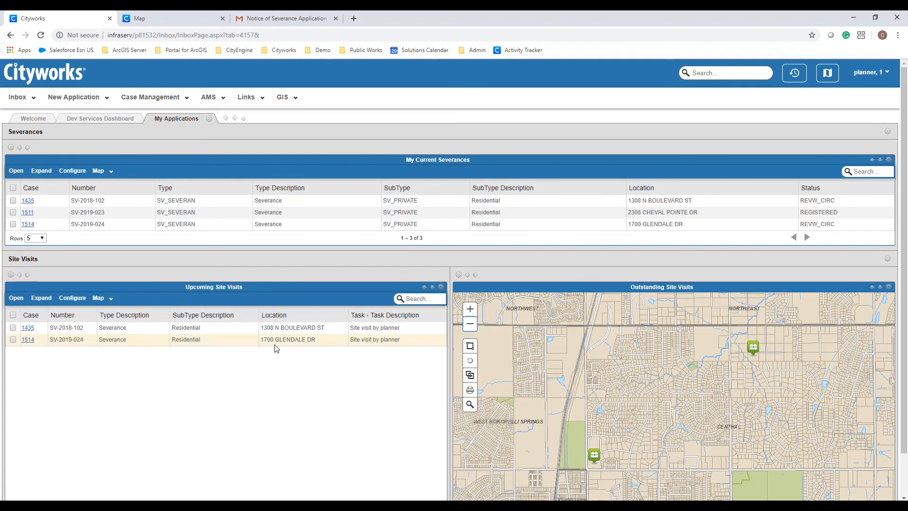
{"action": "left_click", "coordinate": [29, 339]}
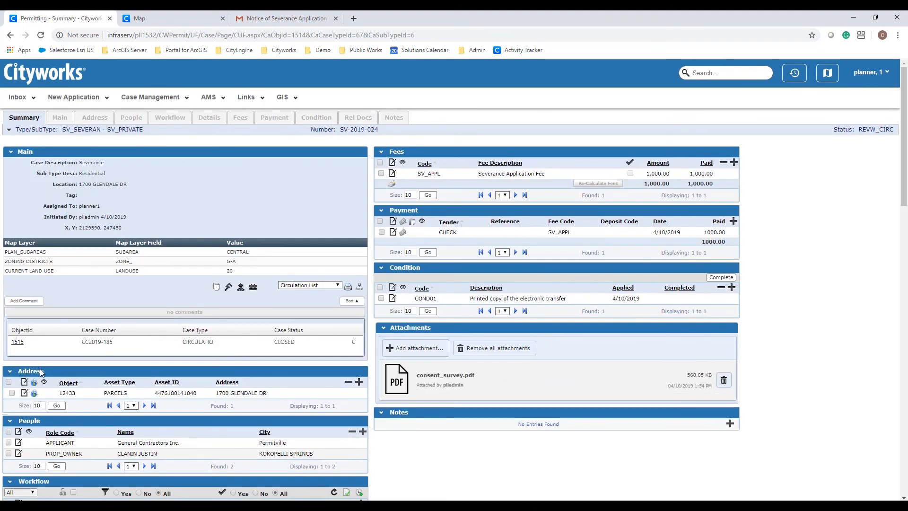
- Scroll down to the Workflow panel showing Site visit by planner, due 4/11/19
{"action": "scroll", "coordinate": [41, 371], "scroll_direction": "down", "scroll_amount": 7}
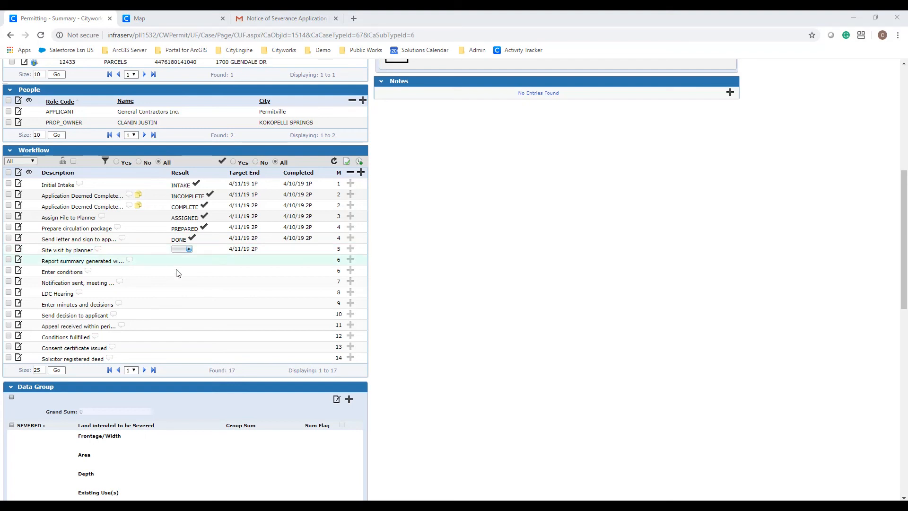
- Bring up the mirrored Cityworks mobile app showing the planner's SV-2019-024 site visit
{"action": "left_click", "coordinate": [402, 505]}
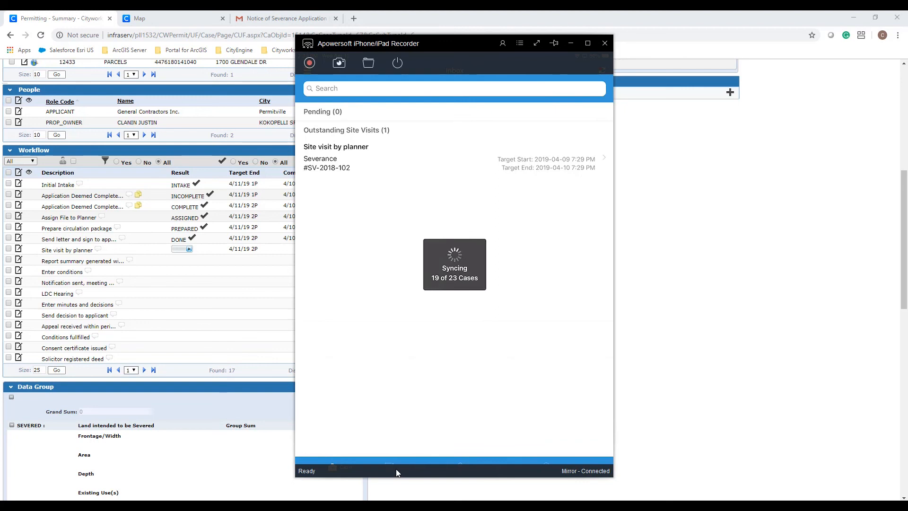
- Return to the Cityworks web case page in the browser once the mobile sync finishes
{"action": "left_click", "coordinate": [680, 399]}
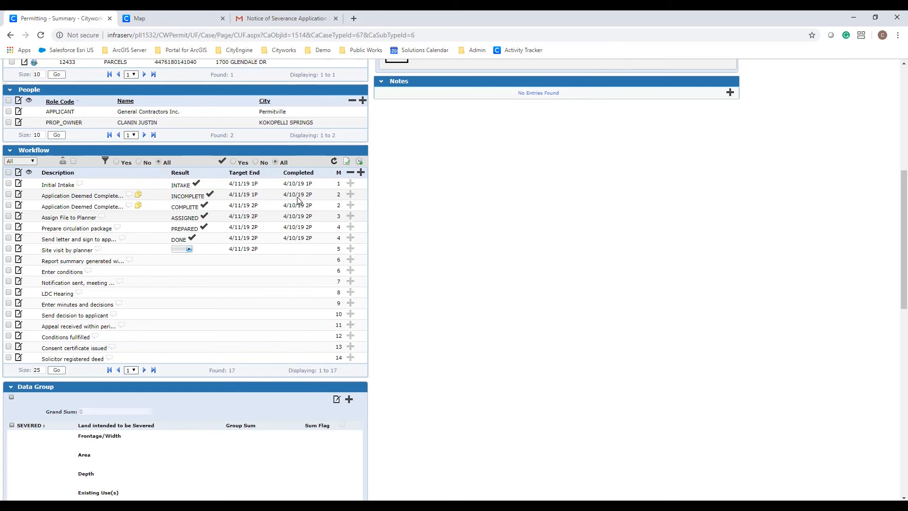
- Reload the case to pick up the sync and review the site visit task's comments
{"action": "left_click", "coordinate": [41, 36]}
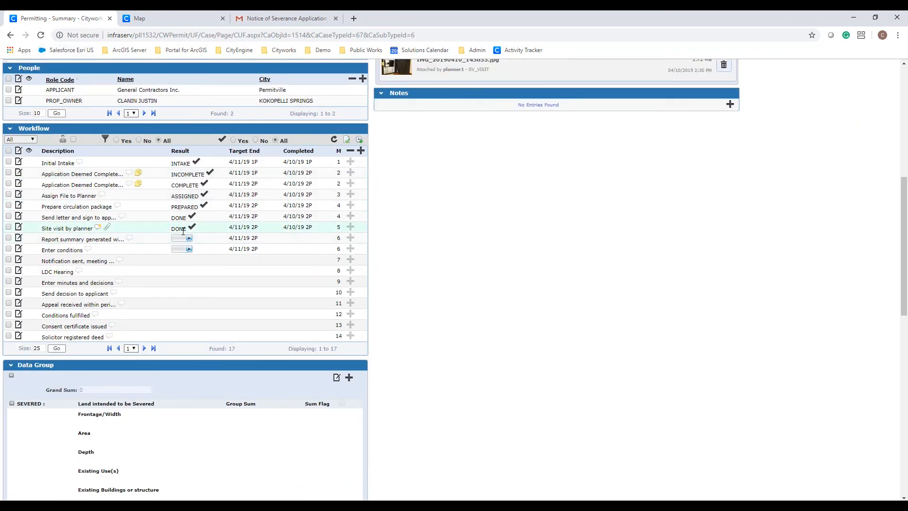
{"action": "left_click", "coordinate": [99, 227]}
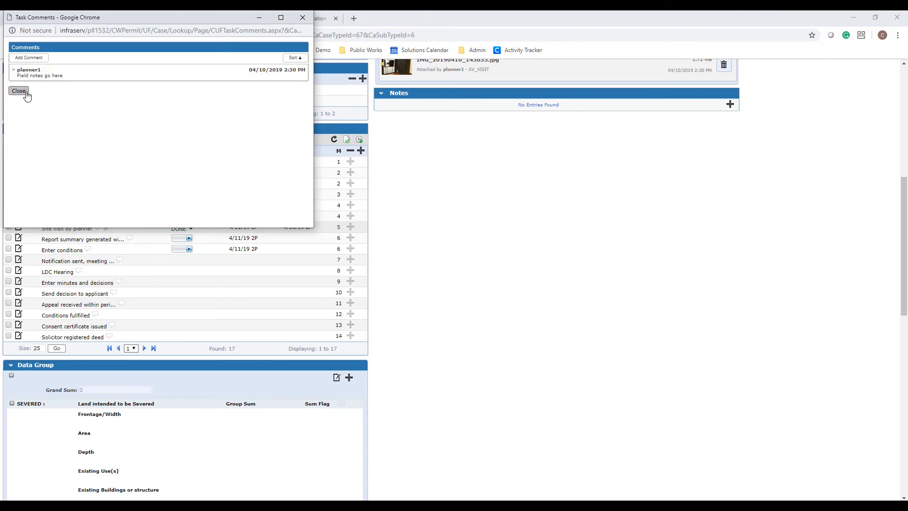
{"action": "left_click", "coordinate": [19, 91]}
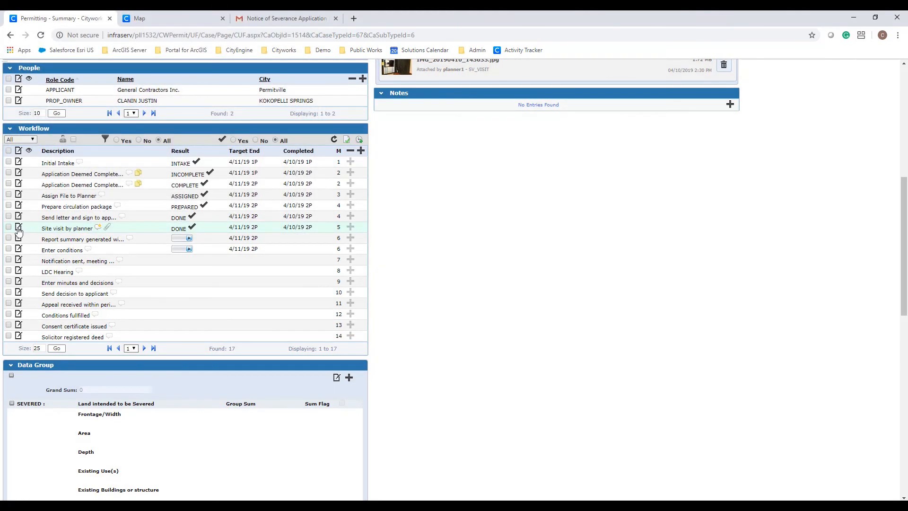
- Open the Site visit by planner task details, showing DONE on 4/10/19 and the photo
{"action": "left_click", "coordinate": [19, 228]}
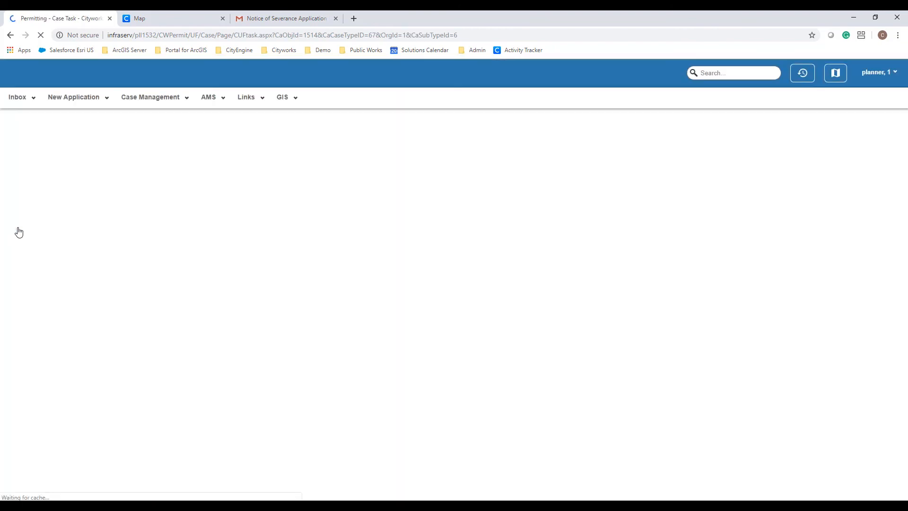
{"action": "scroll", "coordinate": [18, 227], "scroll_direction": "down", "scroll_amount": 5}
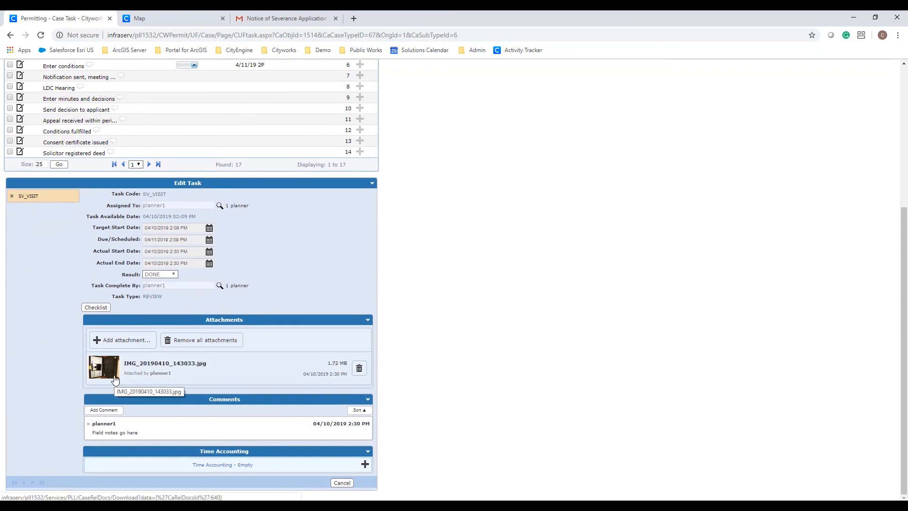
{"action": "scroll", "coordinate": [109, 376], "scroll_direction": "up", "scroll_amount": 5}
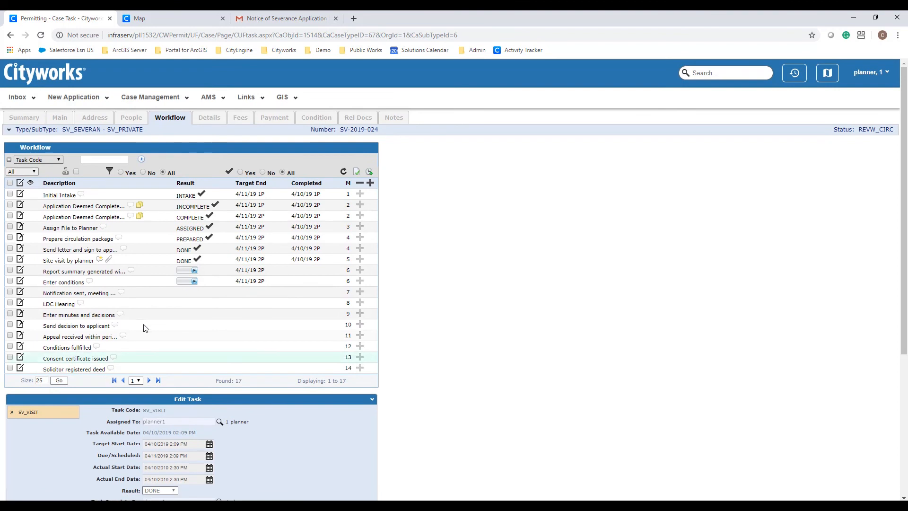
- Mark report summary, Enter conditions and notification tasks DONE, and LDC Hearing GRANTED
{"action": "left_click", "coordinate": [193, 270]}
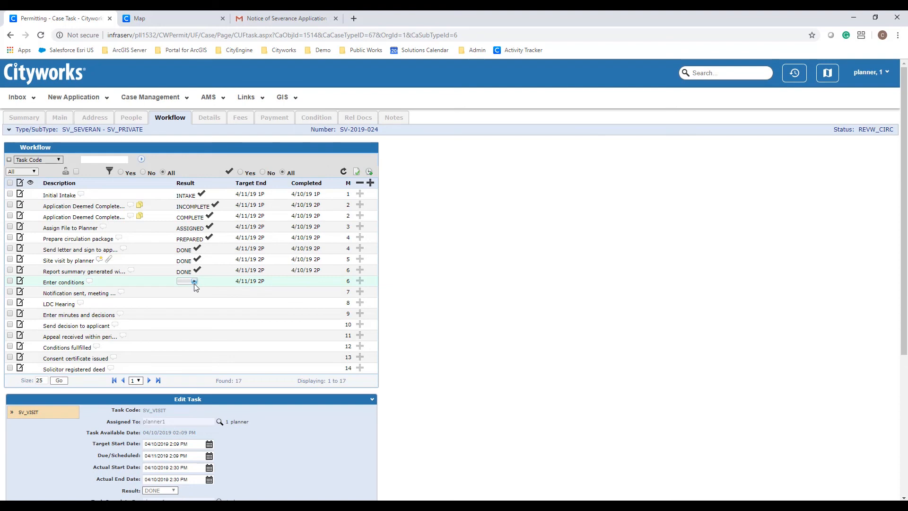
{"action": "left_click", "coordinate": [194, 281]}
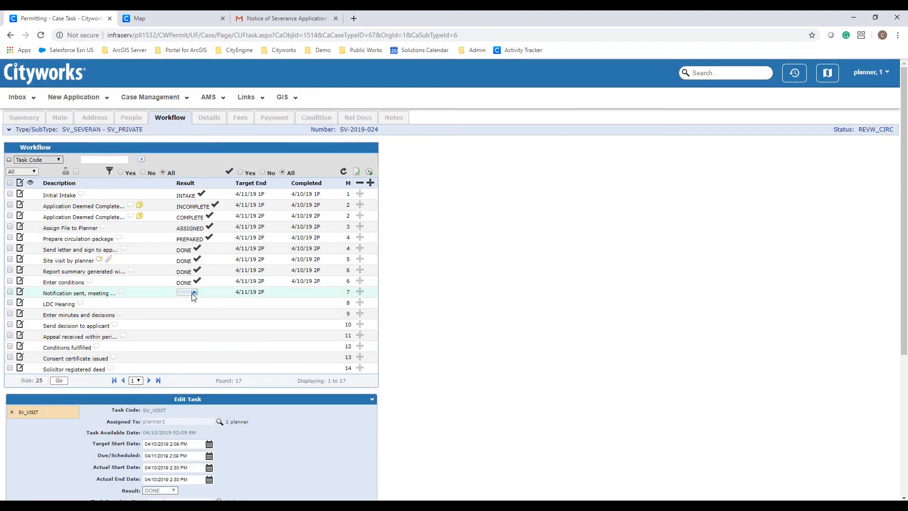
{"action": "left_click", "coordinate": [194, 292]}
{"action": "left_click", "coordinate": [185, 301]}
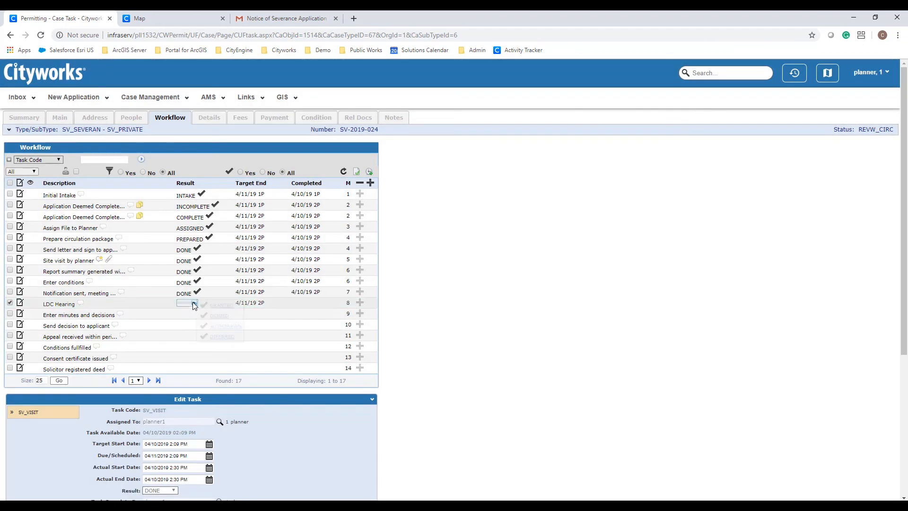
{"action": "left_click", "coordinate": [193, 303]}
{"action": "left_click", "coordinate": [212, 306]}
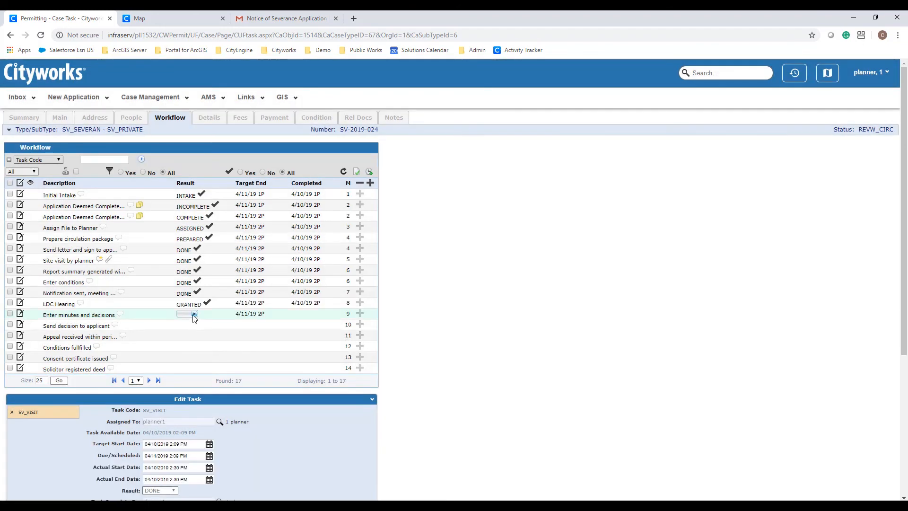
- Mark Enter minutes and Send decision to applicant DONE, showing APPEAL/NO_APPEAL for appeal received
{"action": "left_click", "coordinate": [194, 315]}
{"action": "left_click", "coordinate": [198, 322]}
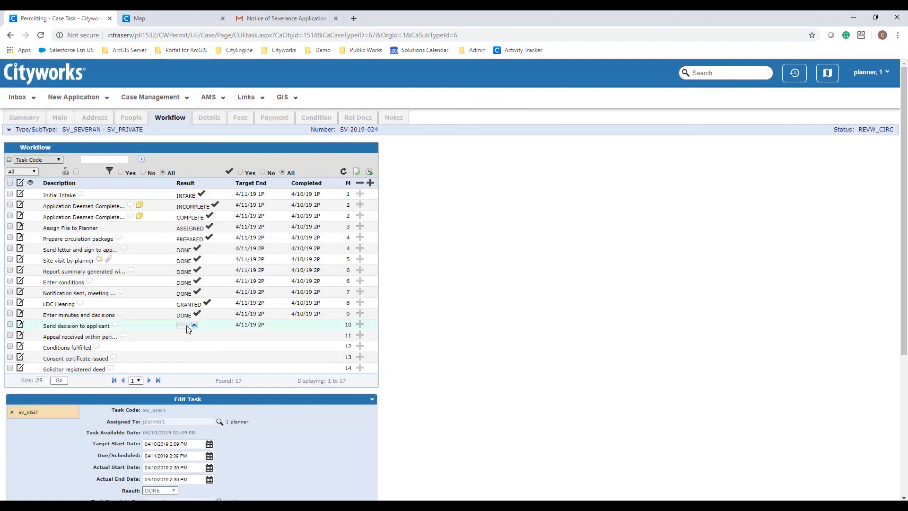
{"action": "left_click", "coordinate": [194, 325]}
{"action": "left_click", "coordinate": [198, 336]}
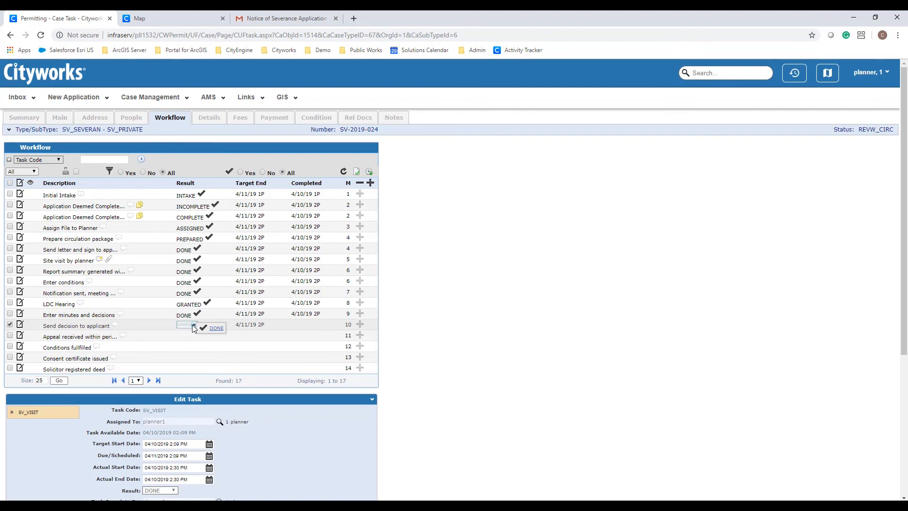
{"action": "left_click", "coordinate": [207, 330]}
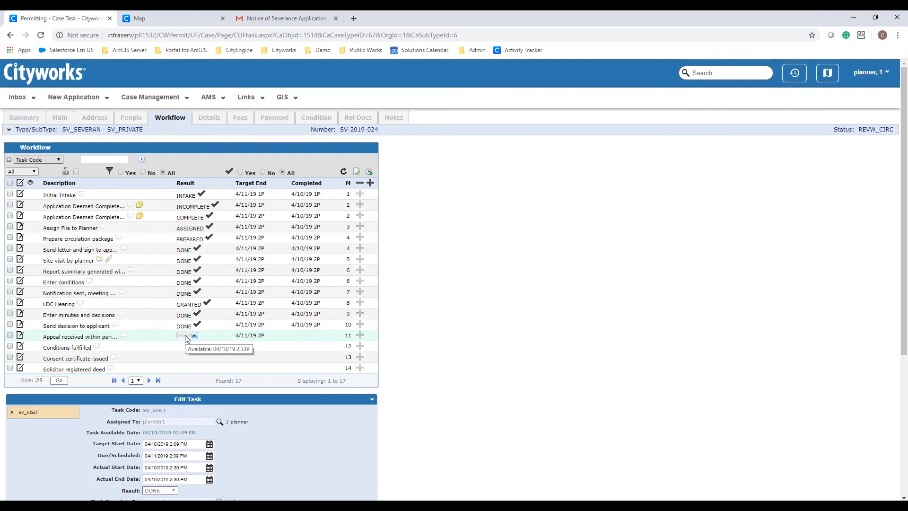
{"action": "left_click", "coordinate": [185, 337]}
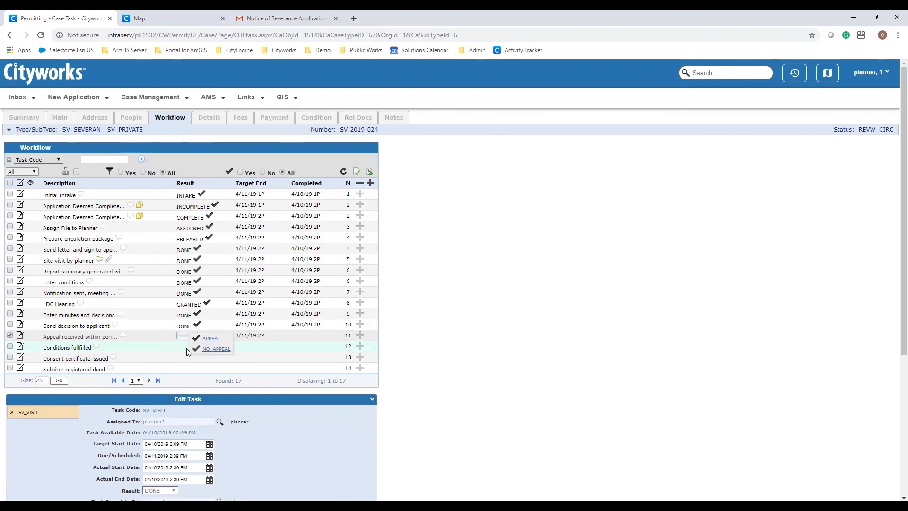
- Record appeal received as APPEAL, and the municipal appeal and Conditions fulfilled as DONE
{"action": "left_click", "coordinate": [226, 347]}
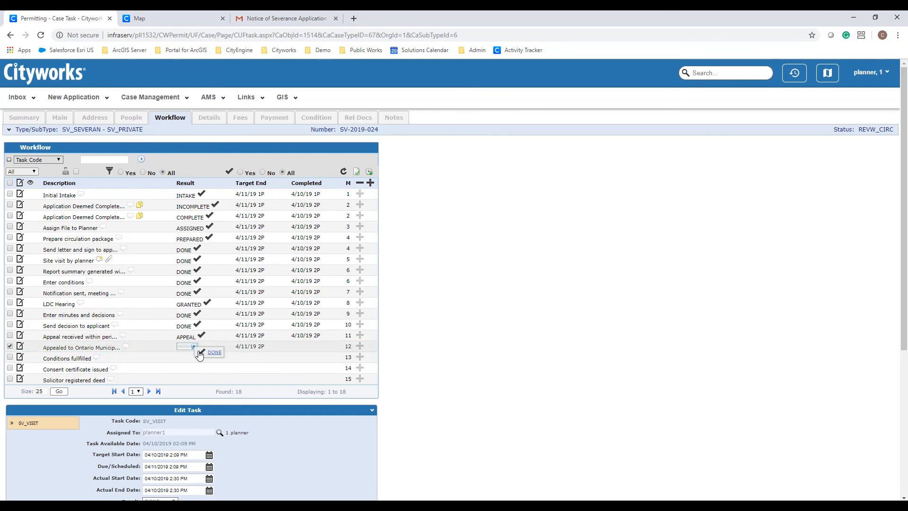
{"action": "left_click", "coordinate": [199, 353]}
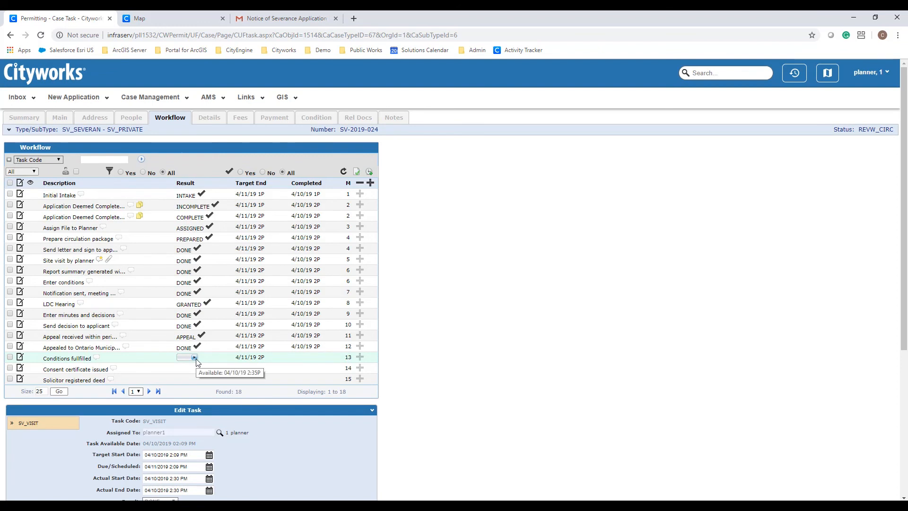
{"action": "left_click", "coordinate": [194, 358]}
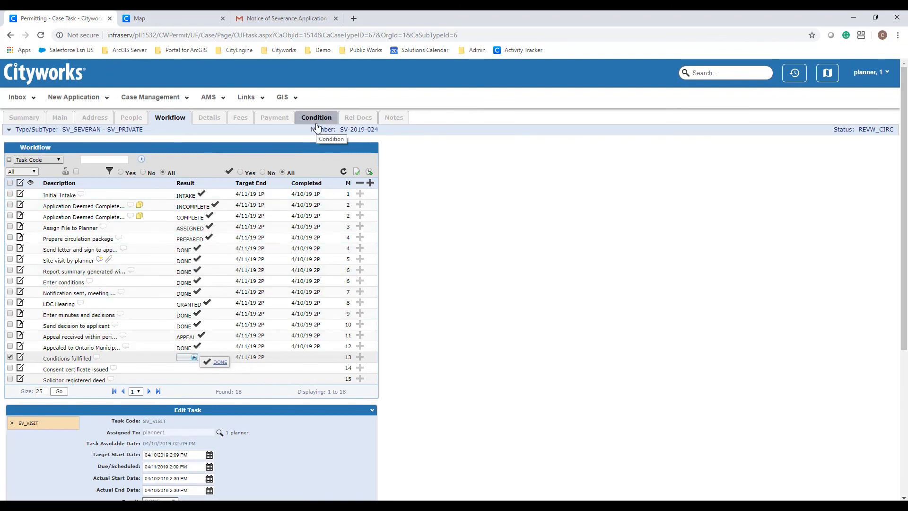
{"action": "left_click", "coordinate": [221, 362]}
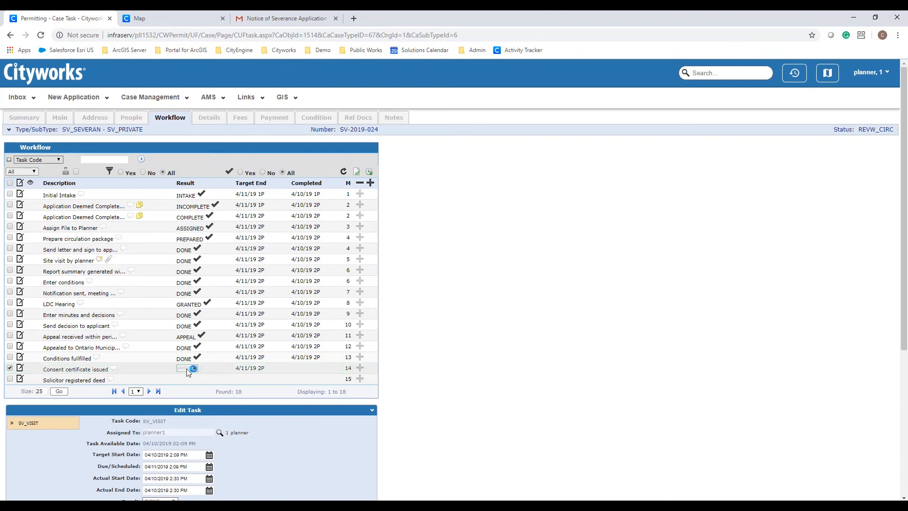
- Mark Consent certificate issued DONE and Solicitor registered deed REGISTERED
{"action": "left_click", "coordinate": [187, 370]}
{"action": "left_click", "coordinate": [201, 376]}
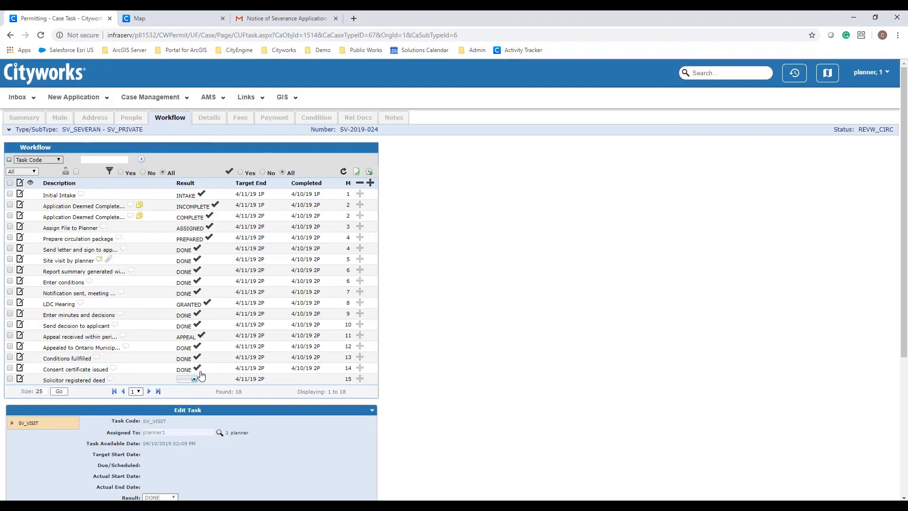
{"action": "left_click", "coordinate": [194, 380]}
{"action": "left_click", "coordinate": [225, 385]}
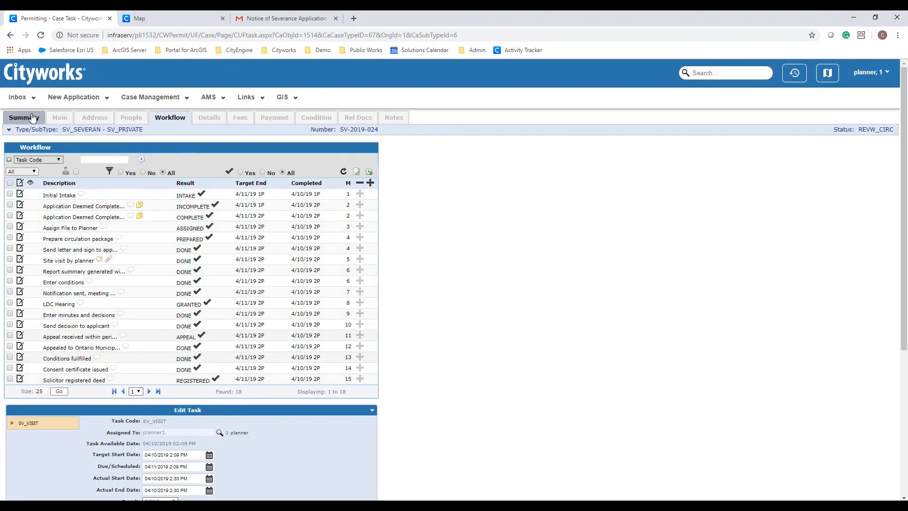
- Show the case summary with status REGISTERED, keeping Circulation List as the report
{"action": "left_click", "coordinate": [32, 118]}
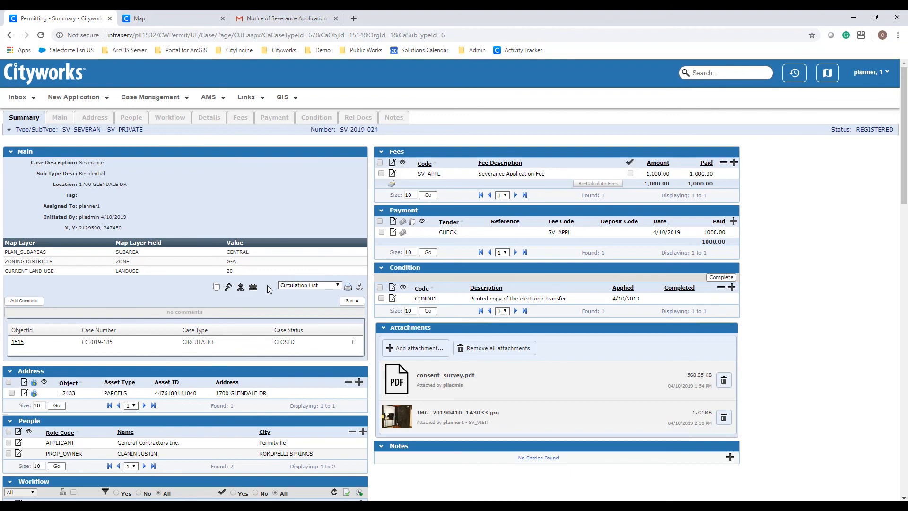
{"action": "left_click", "coordinate": [338, 285]}
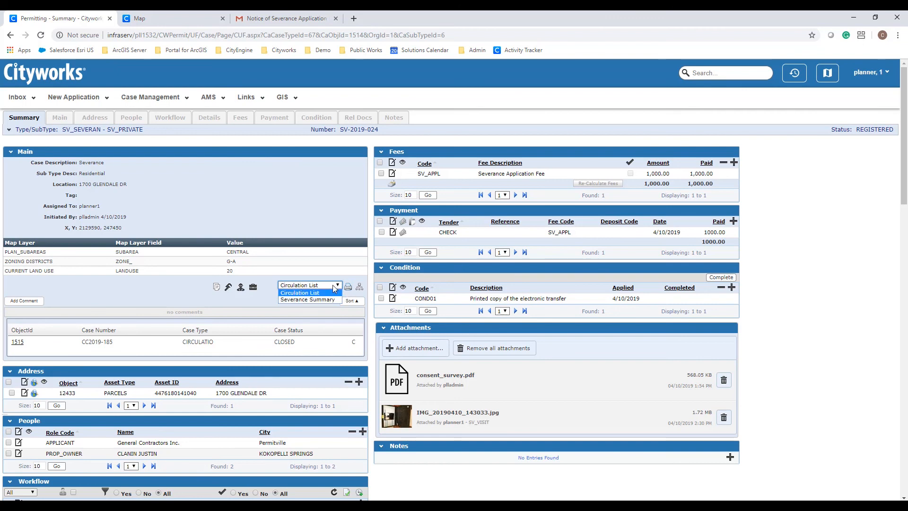
{"action": "left_click", "coordinate": [337, 286]}
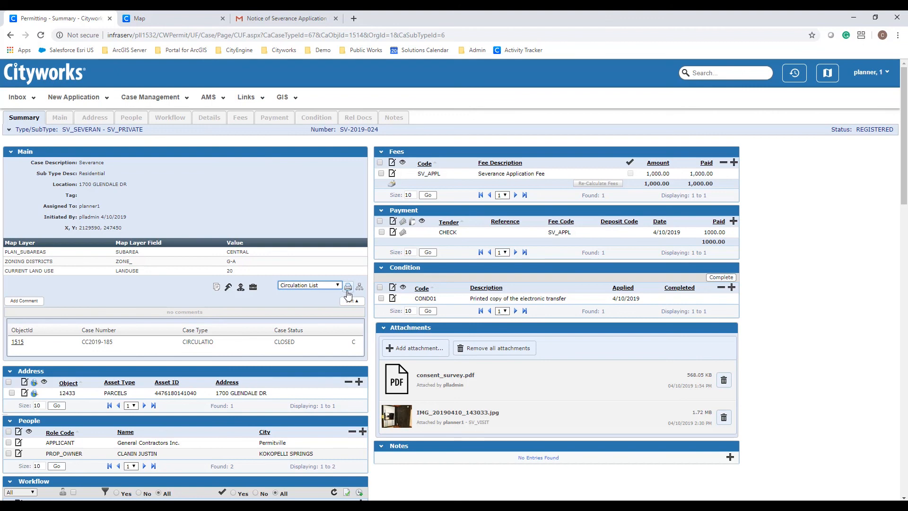
{"action": "left_click", "coordinate": [347, 290]}
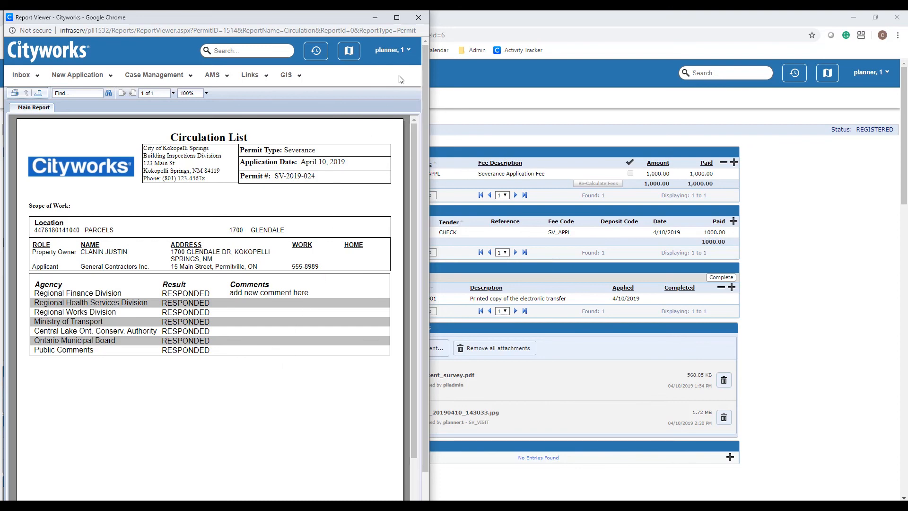
{"action": "left_click", "coordinate": [418, 18]}
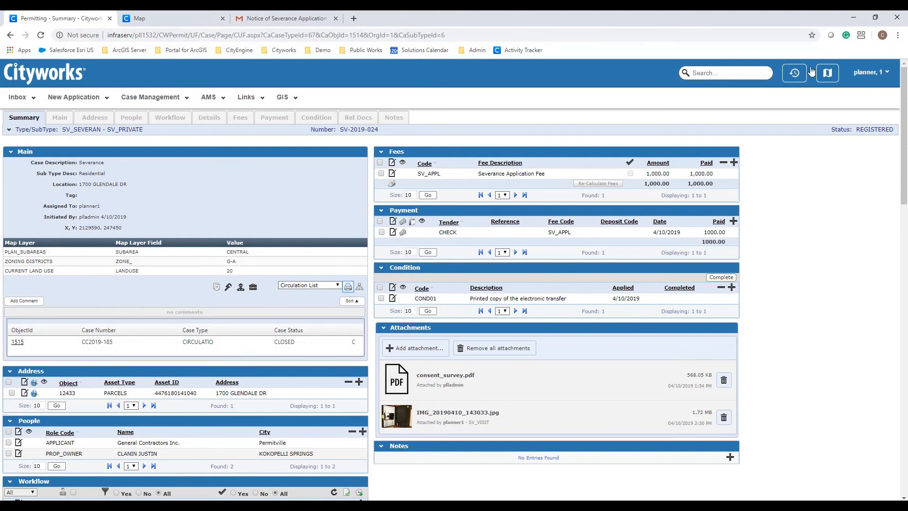
{"action": "left_click", "coordinate": [874, 72]}
- Log out of the planner account and sign in with the admin username and password
{"action": "left_click", "coordinate": [840, 282]}
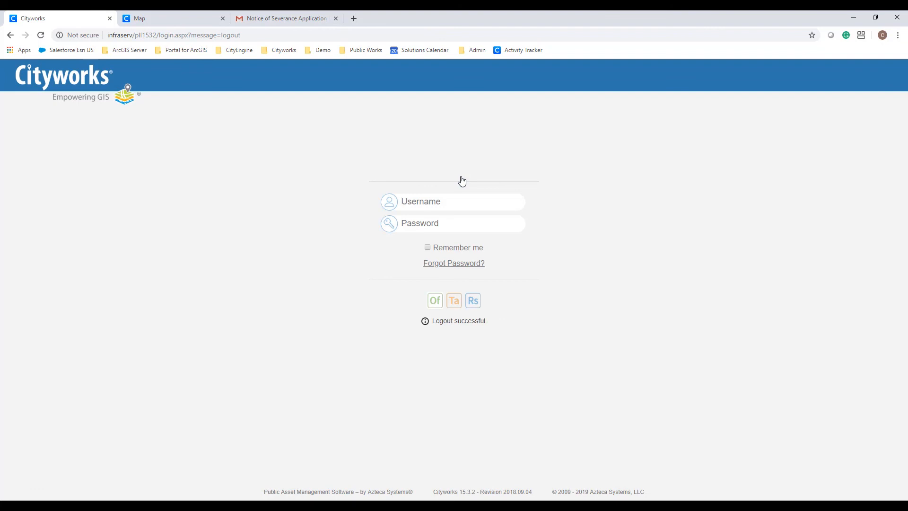
{"action": "type", "text": "plladmin"}
{"action": "key", "text": "Tab"}
{"action": "type", "text": "plladmin"}
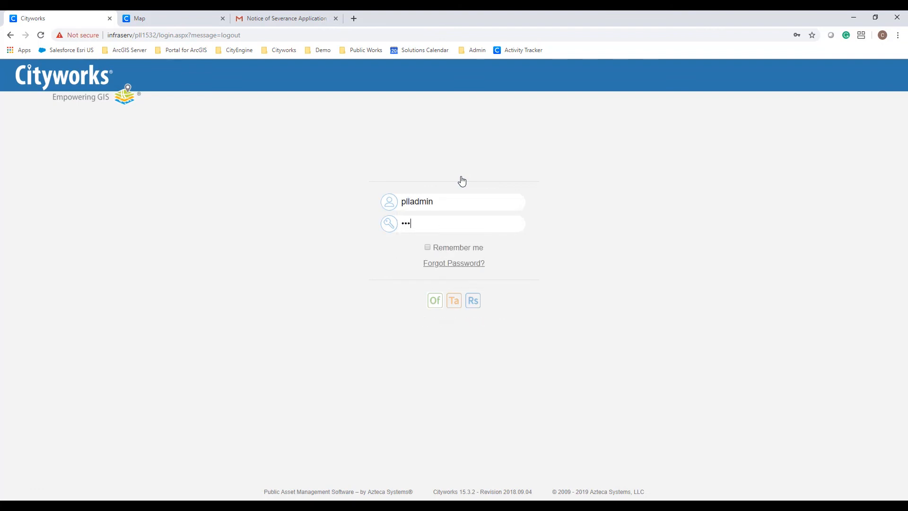
{"action": "key", "text": "Return"}
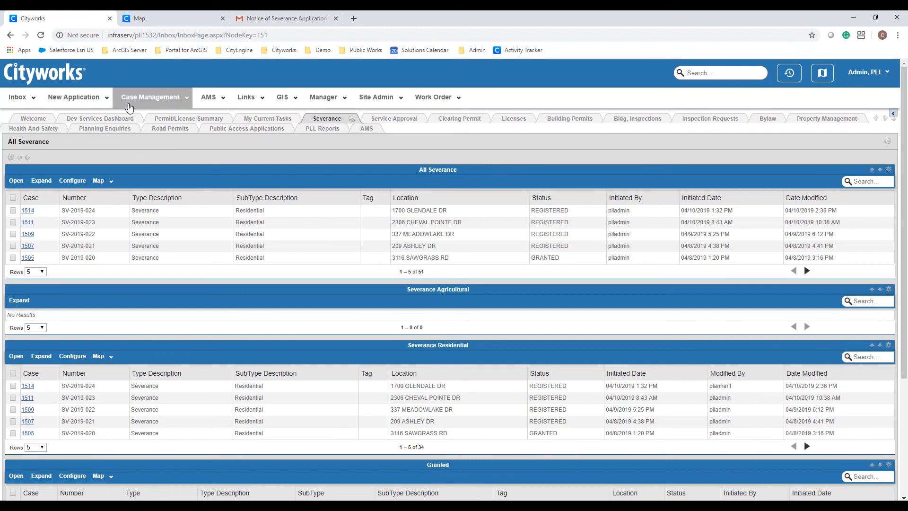
- Open the Search PLL Cases page via Search - General under New Application
{"action": "left_click", "coordinate": [76, 97]}
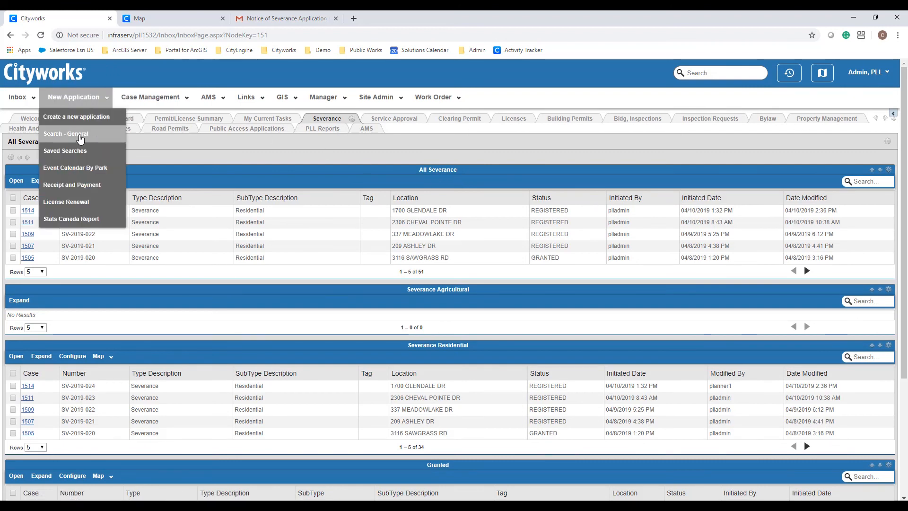
{"action": "left_click", "coordinate": [62, 136]}
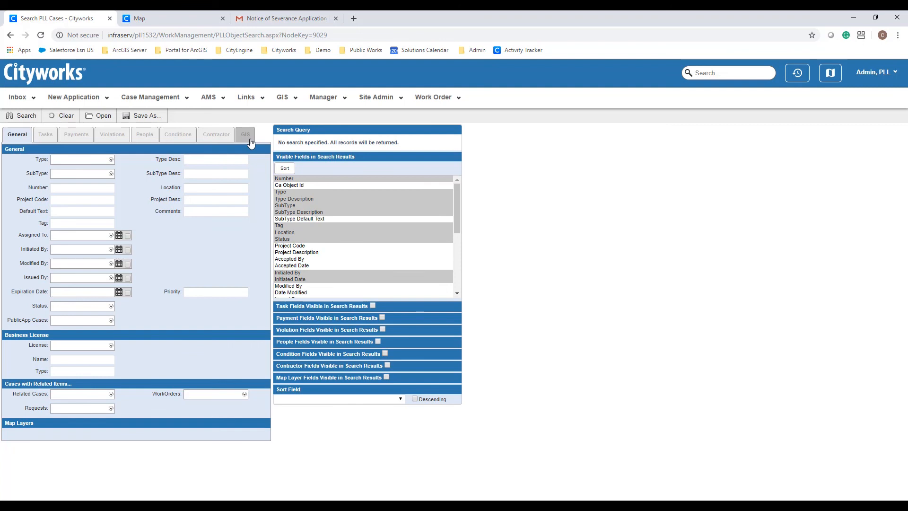
{"action": "left_click", "coordinate": [213, 189]}
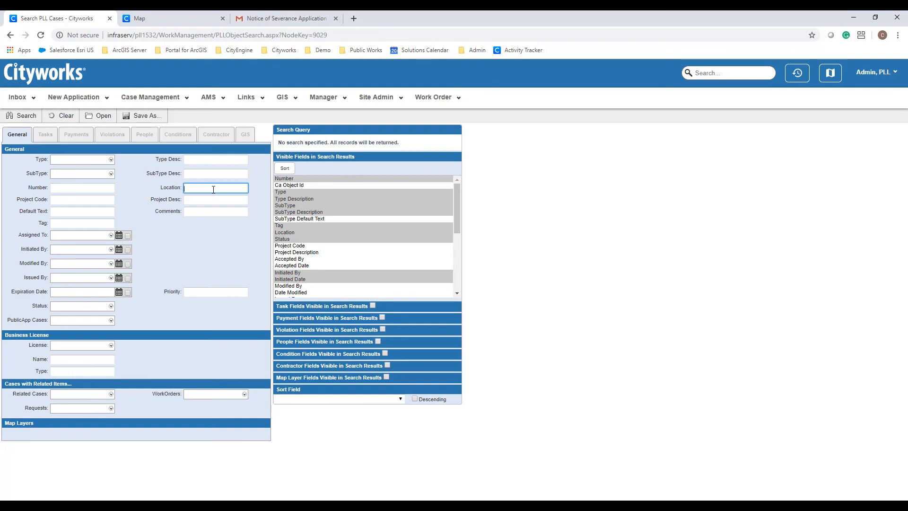
{"action": "type", "text": "1700 Glendale"}
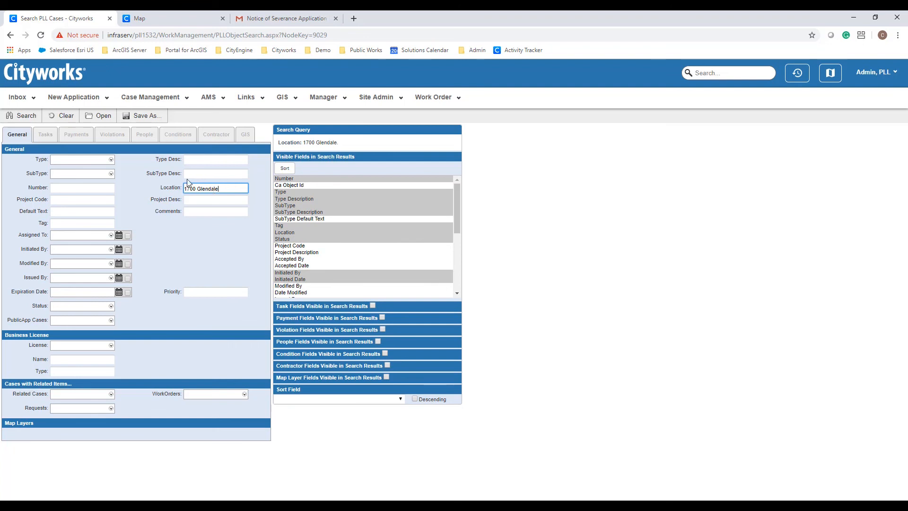
{"action": "left_click", "coordinate": [25, 115]}
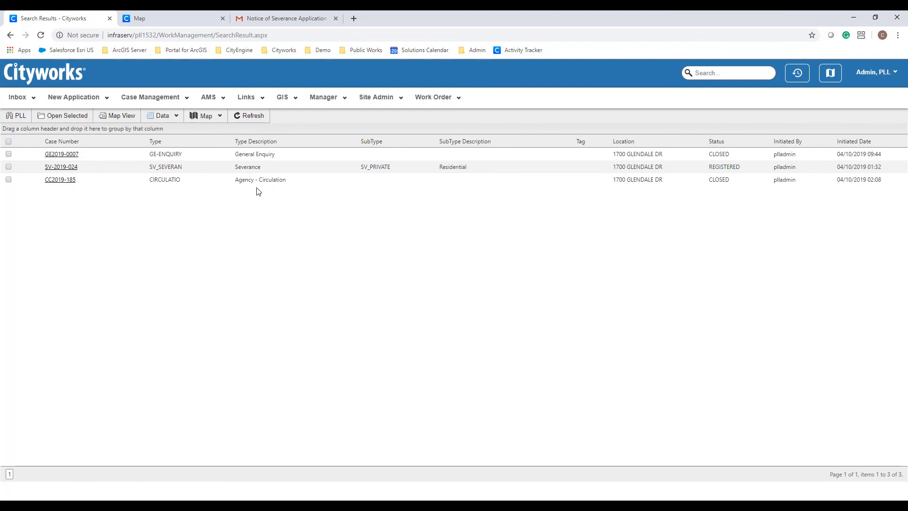
- Export all result pages to SearchResults (6).xls and open it in Excel
{"action": "left_click", "coordinate": [176, 121]}
{"action": "mouse_move", "coordinate": [174, 175]}
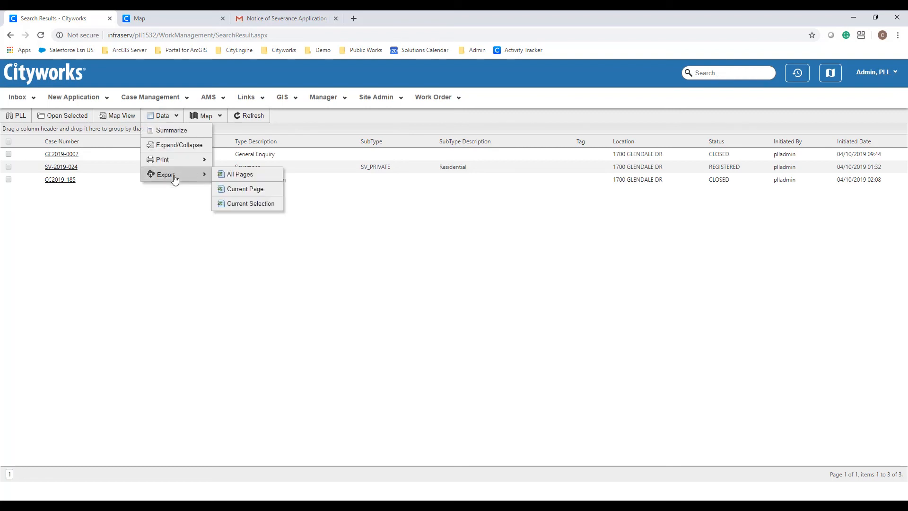
{"action": "left_click", "coordinate": [230, 175]}
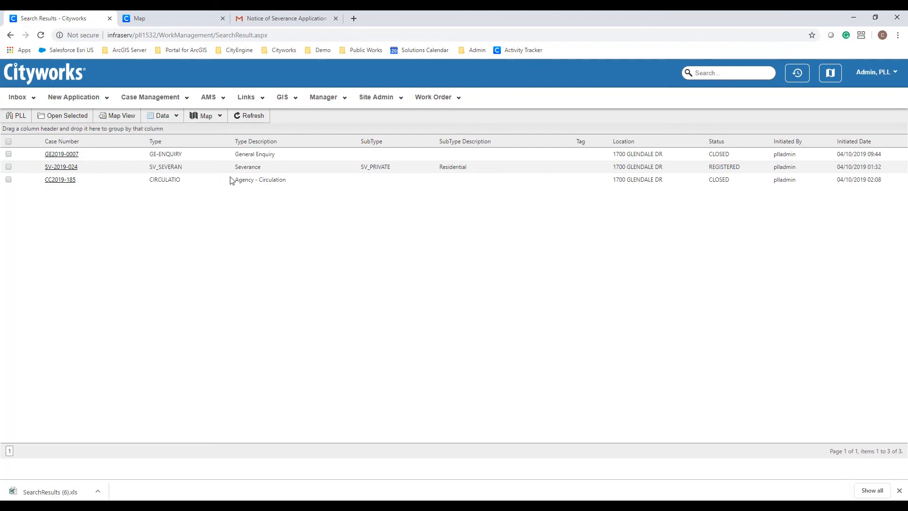
{"action": "left_click", "coordinate": [49, 494]}
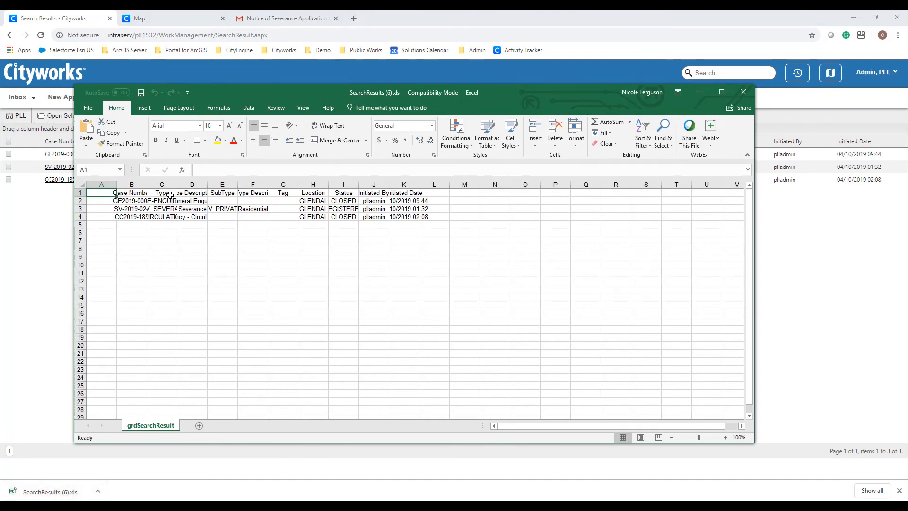
- Widen columns B–H of SearchResults (6).xls to fit contents, then close Excel without saving
{"action": "double_click", "coordinate": [146, 184]}
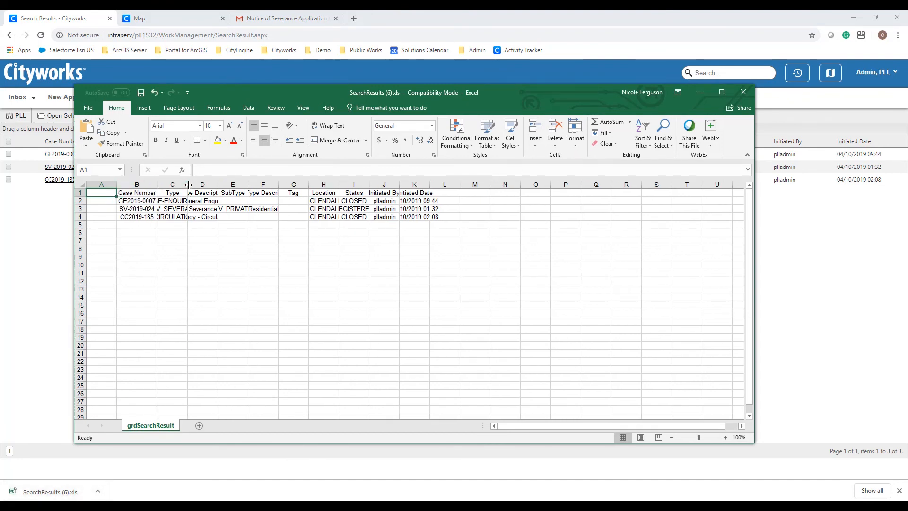
{"action": "left_click_drag", "start_coordinate": [189, 183], "coordinate": [202, 184]}
{"action": "double_click", "coordinate": [233, 183]}
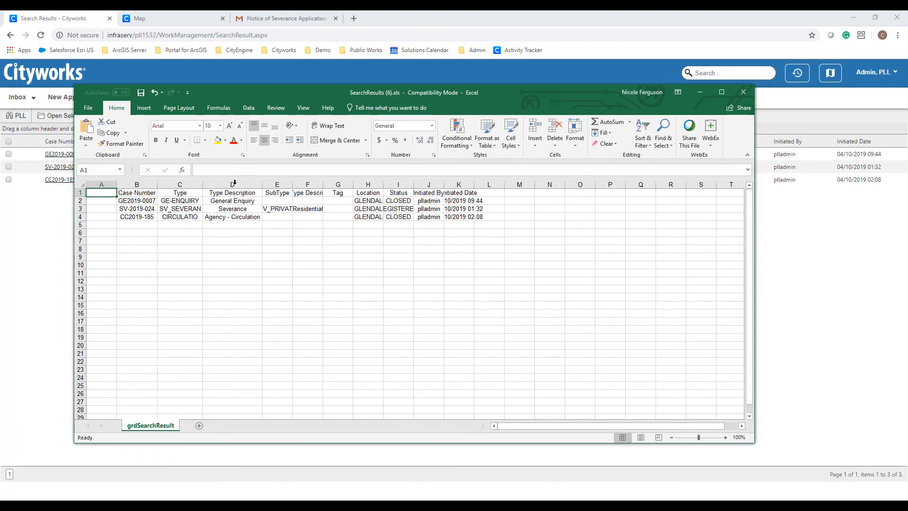
{"action": "double_click", "coordinate": [294, 184]}
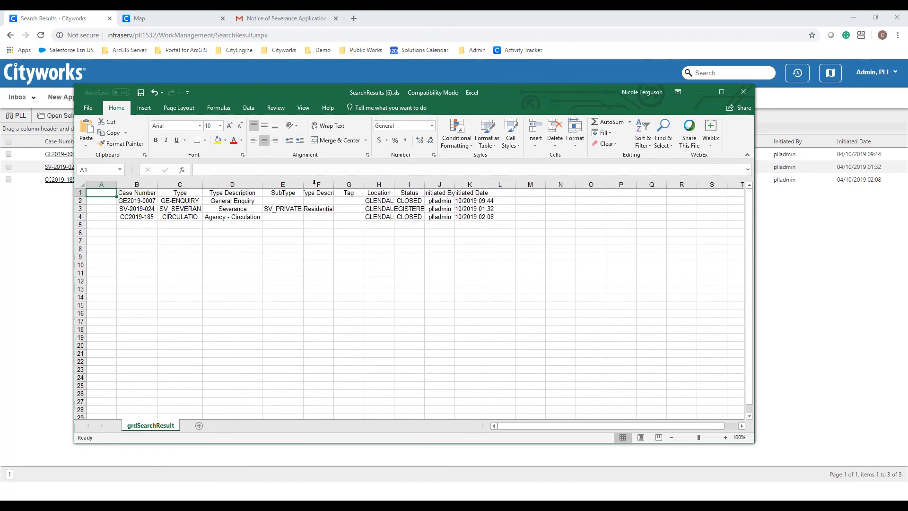
{"action": "double_click", "coordinate": [334, 184]}
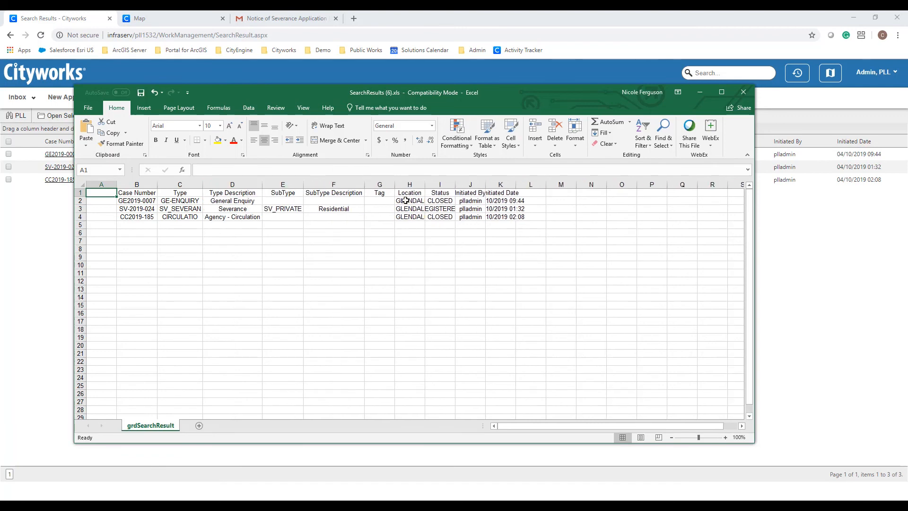
{"action": "double_click", "coordinate": [425, 184]}
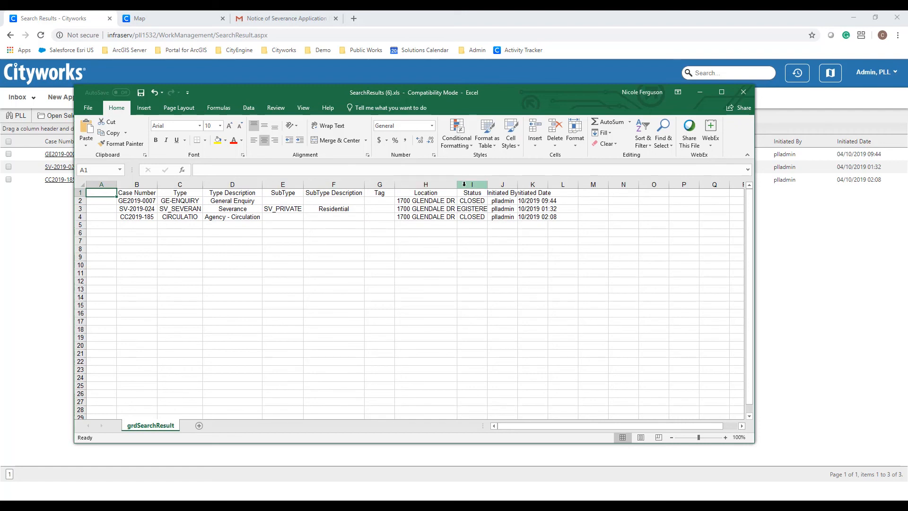
{"action": "left_click", "coordinate": [743, 92]}
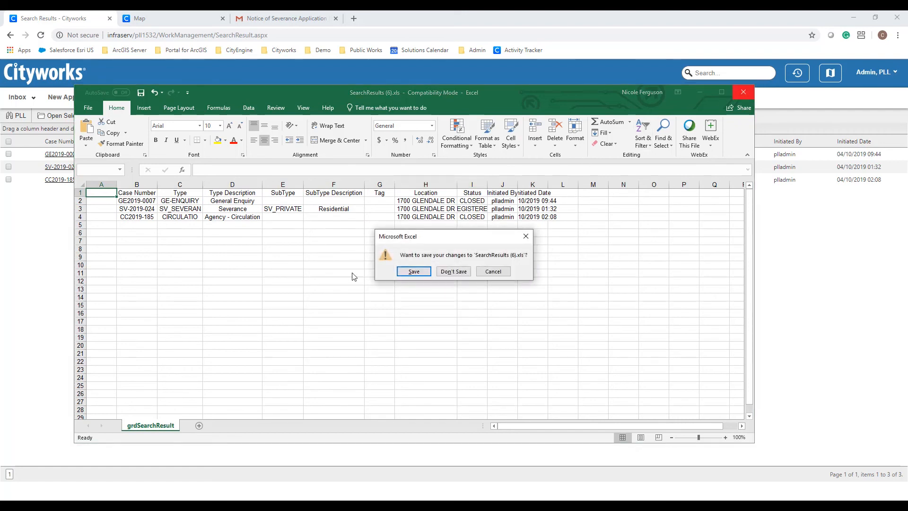
{"action": "left_click", "coordinate": [454, 271]}
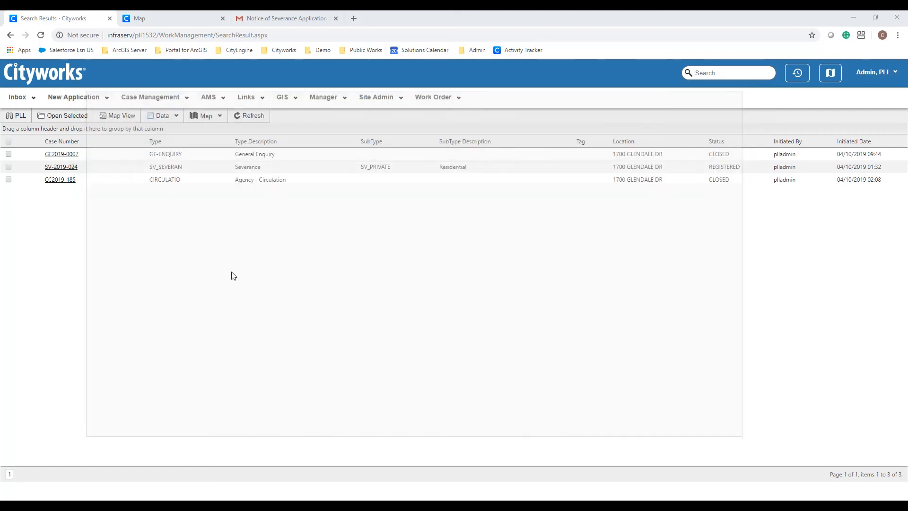
{"action": "left_click", "coordinate": [21, 117]}
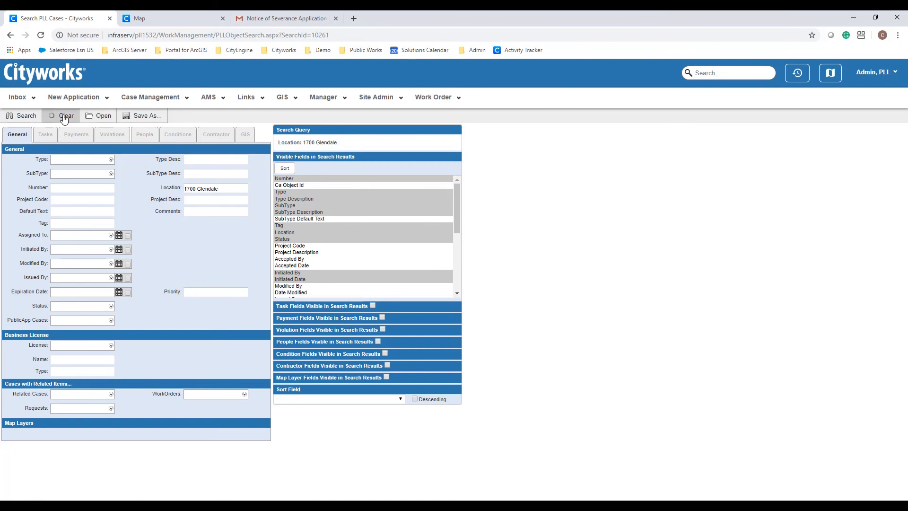
{"action": "left_click", "coordinate": [64, 118]}
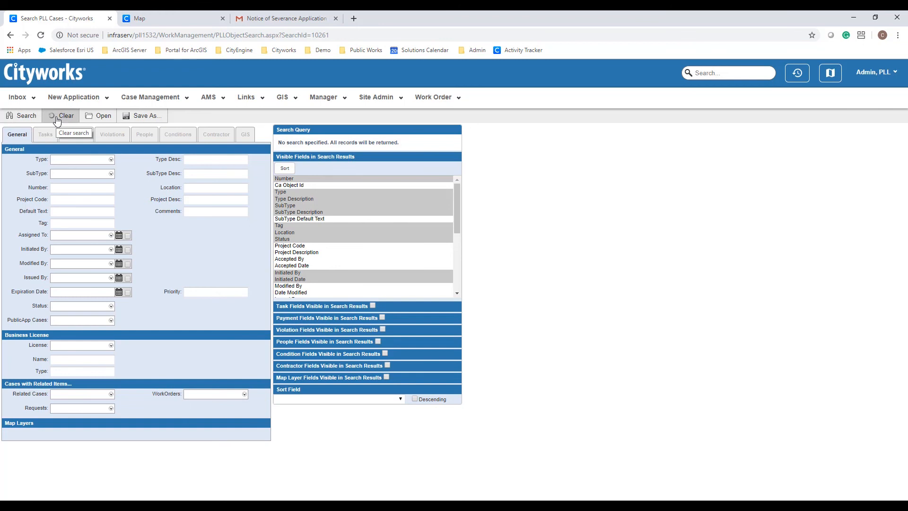
{"action": "left_click", "coordinate": [67, 223]}
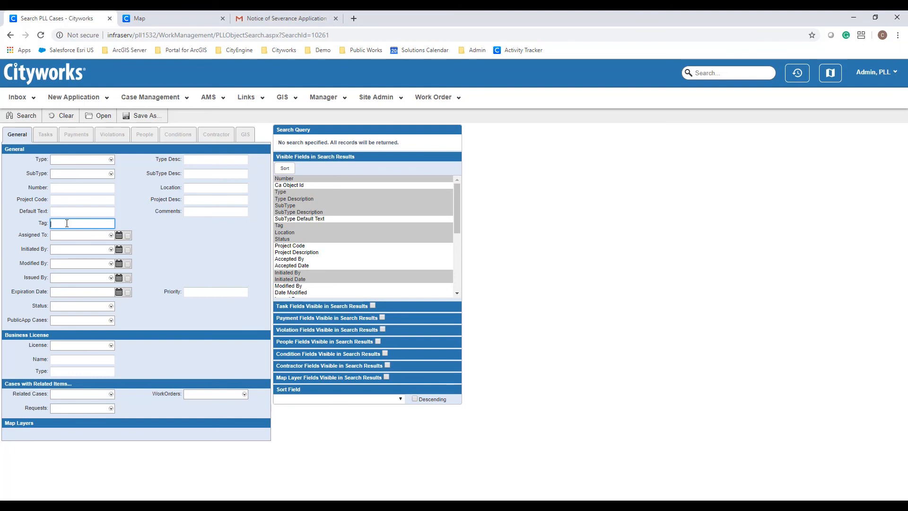
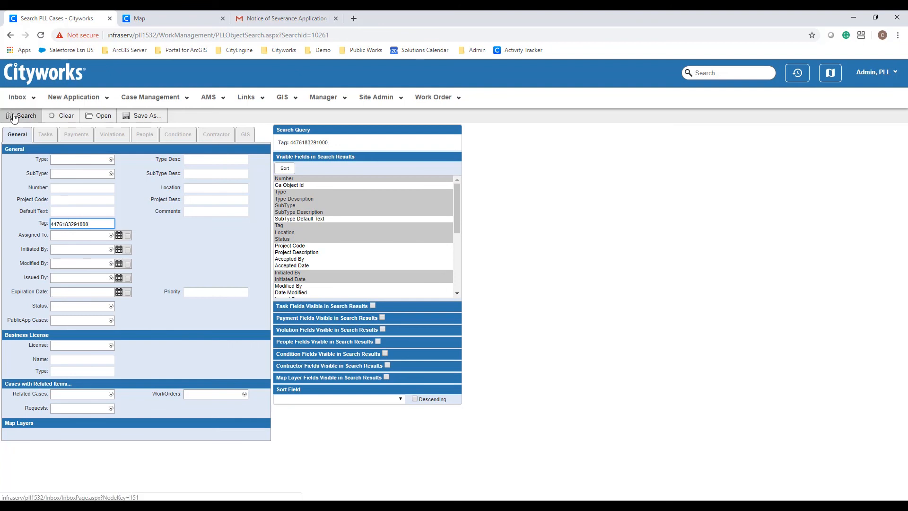
{"action": "left_click", "coordinate": [14, 117]}
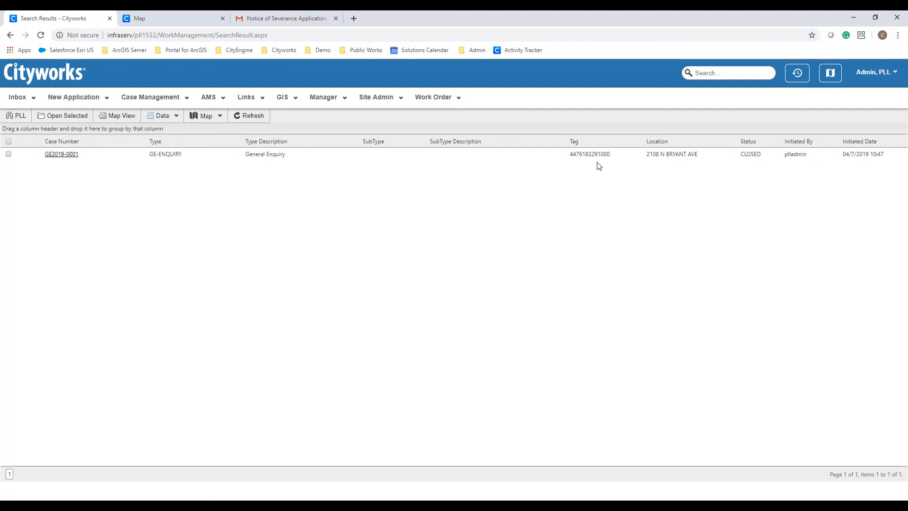
- Search cases by the enquirer's name with role ENQUIRER, returning GE2019-0002, GE2019-0003 and GE2019-0006
{"action": "left_click", "coordinate": [19, 116]}
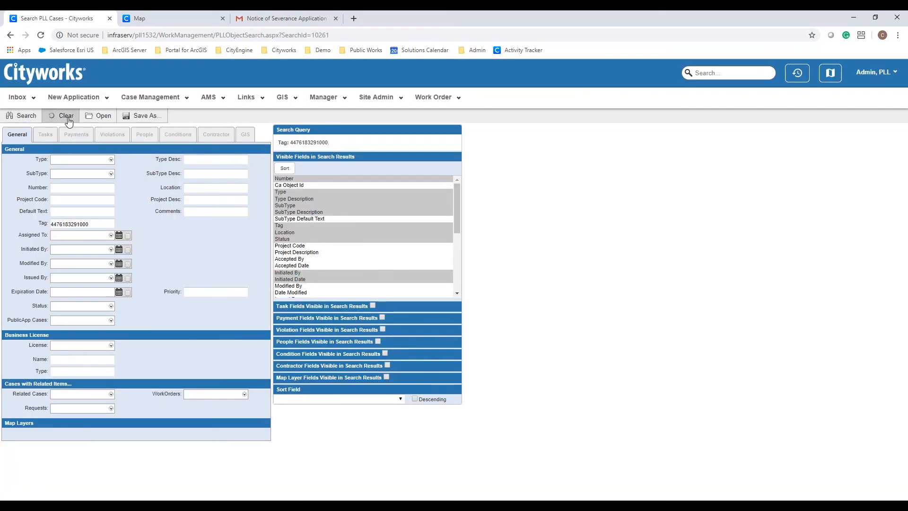
{"action": "left_click", "coordinate": [68, 119]}
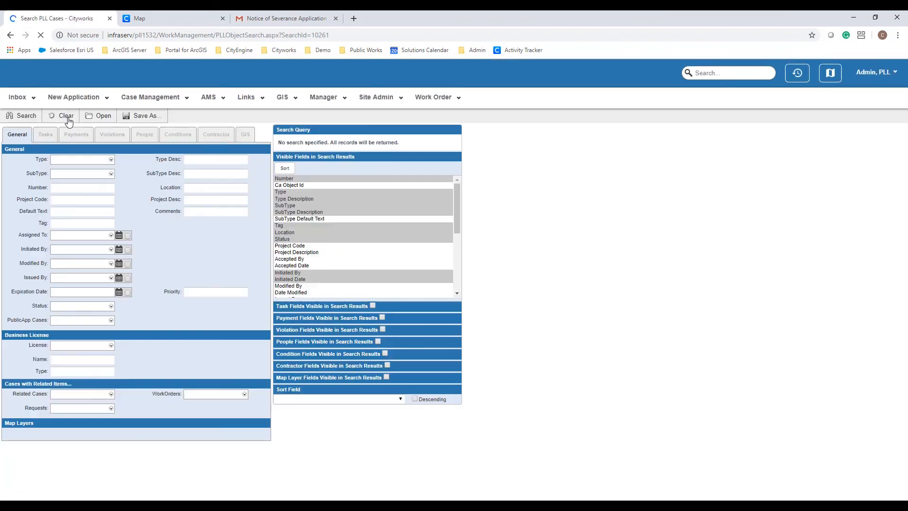
{"action": "left_click", "coordinate": [144, 135]}
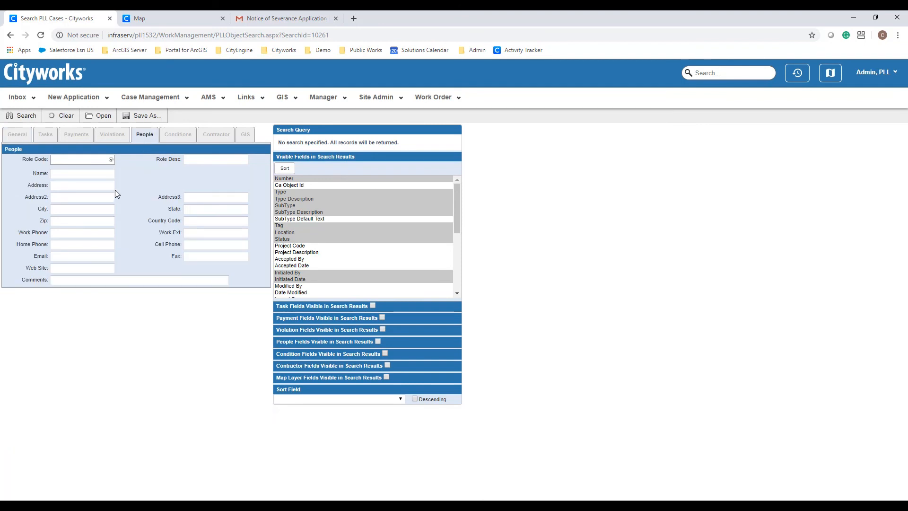
{"action": "left_click", "coordinate": [102, 175]}
{"action": "type", "text": "John Smith"}
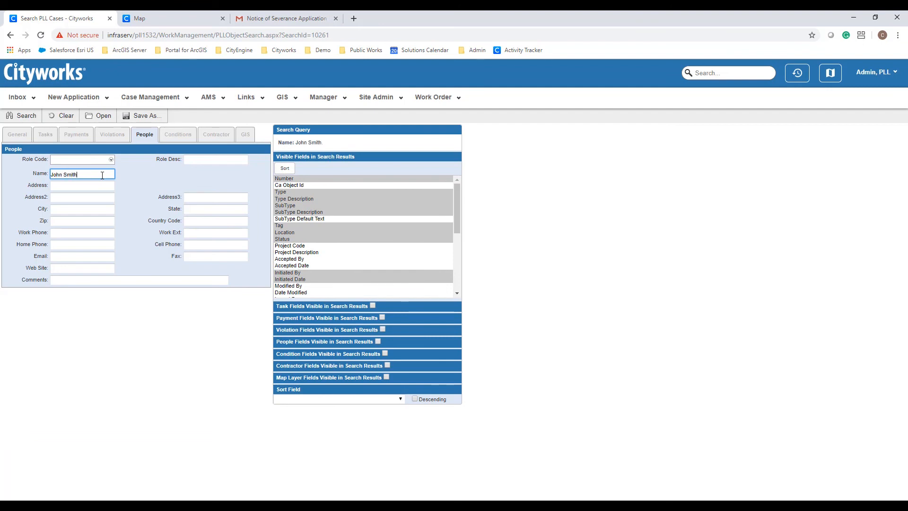
{"action": "left_click", "coordinate": [111, 160]}
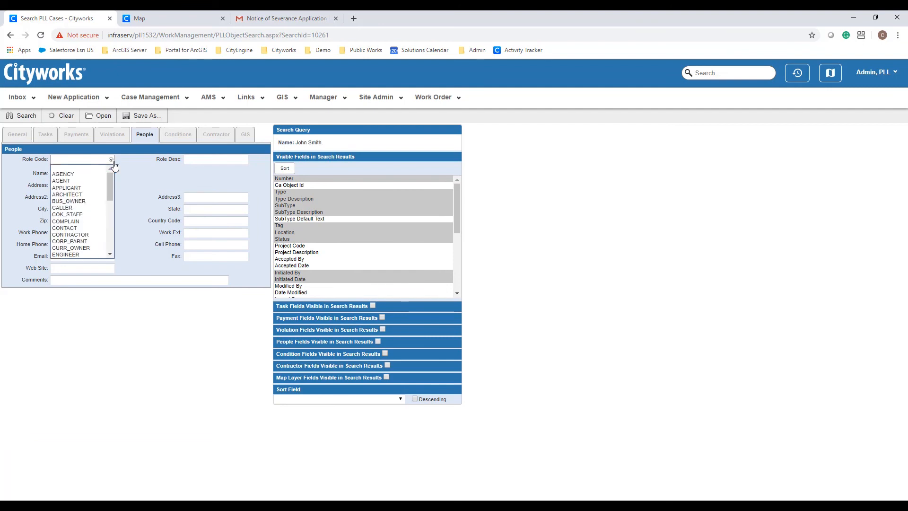
{"action": "left_click_drag", "start_coordinate": [112, 180], "coordinate": [112, 193]}
{"action": "left_click", "coordinate": [76, 219]}
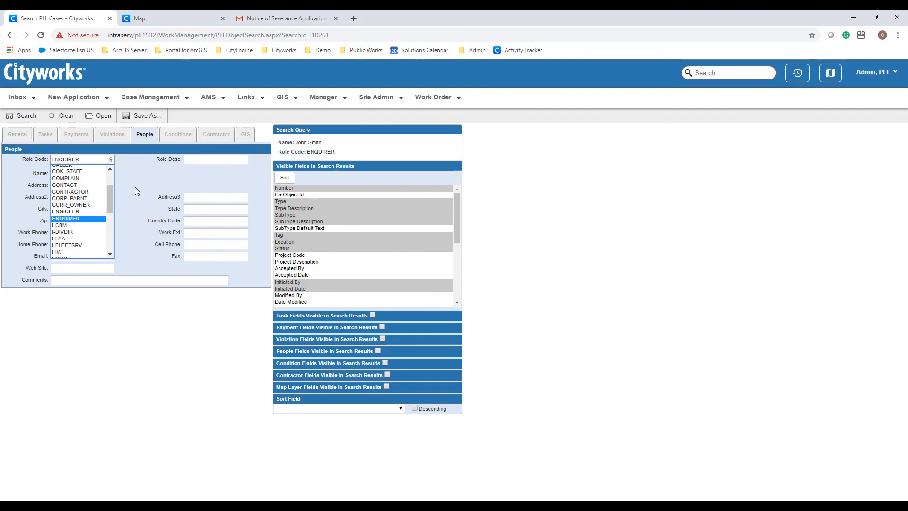
{"action": "left_click", "coordinate": [135, 190]}
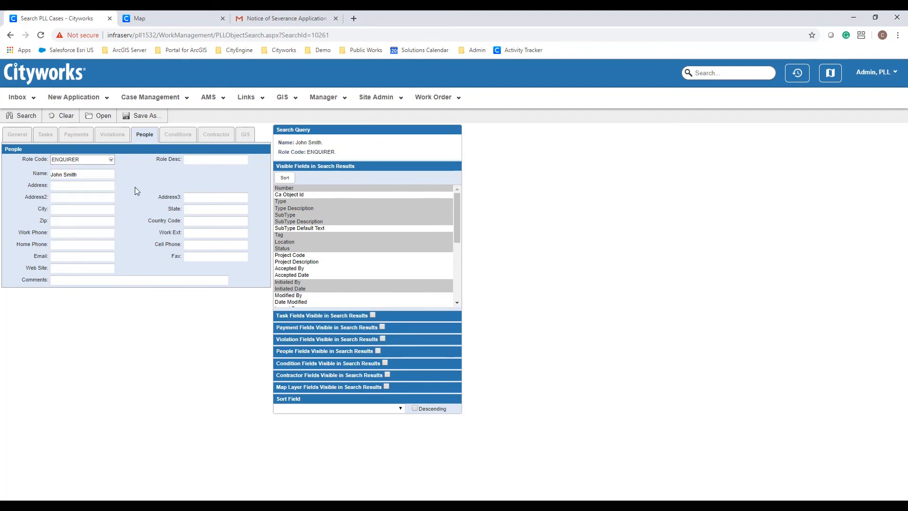
{"action": "left_click", "coordinate": [27, 118]}
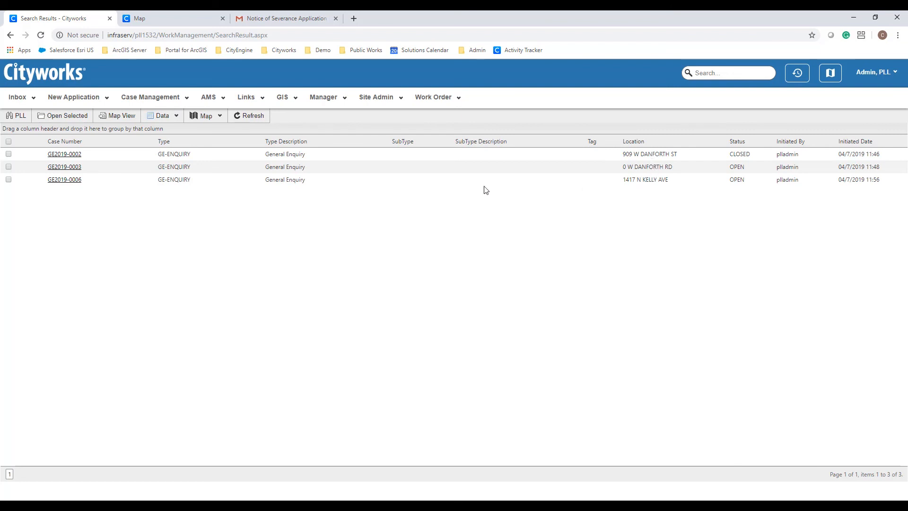
{"action": "left_click", "coordinate": [121, 124]}
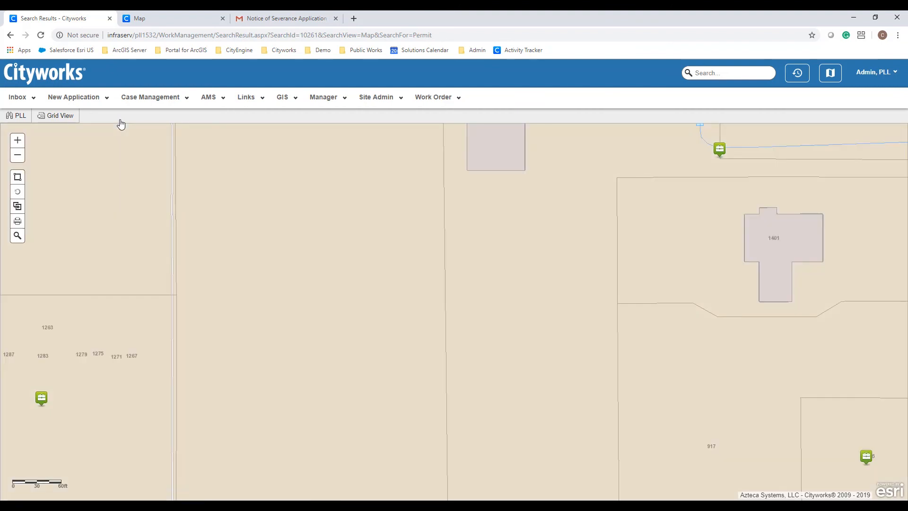
{"action": "scroll", "coordinate": [298, 276], "scroll_direction": "down", "scroll_amount": 1}
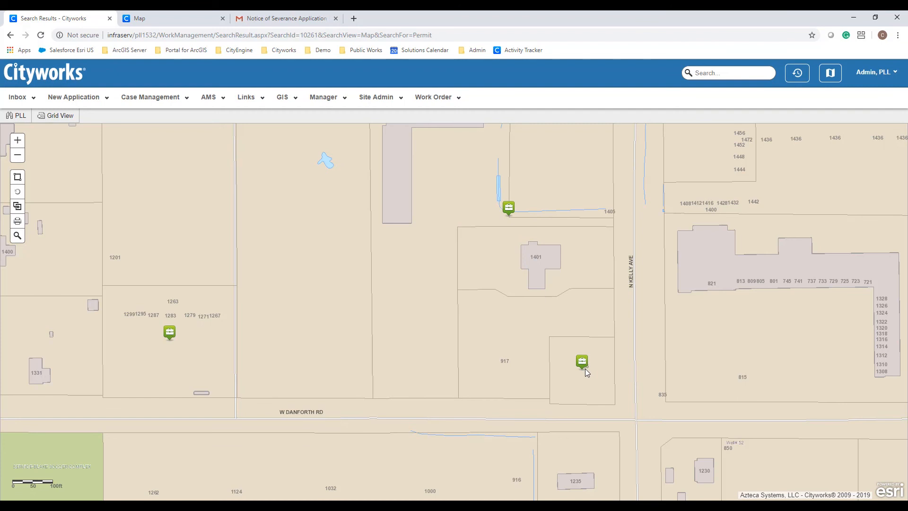
{"action": "left_click", "coordinate": [57, 118]}
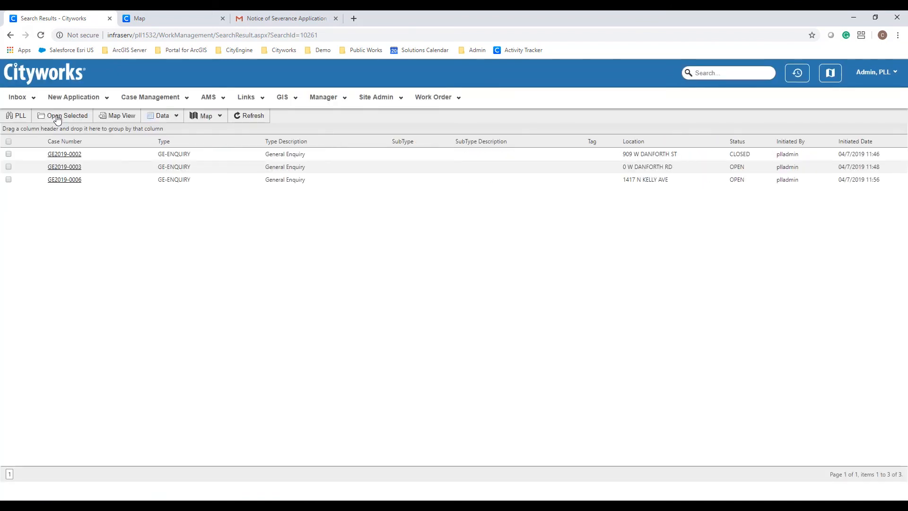
{"action": "left_click", "coordinate": [23, 117]}
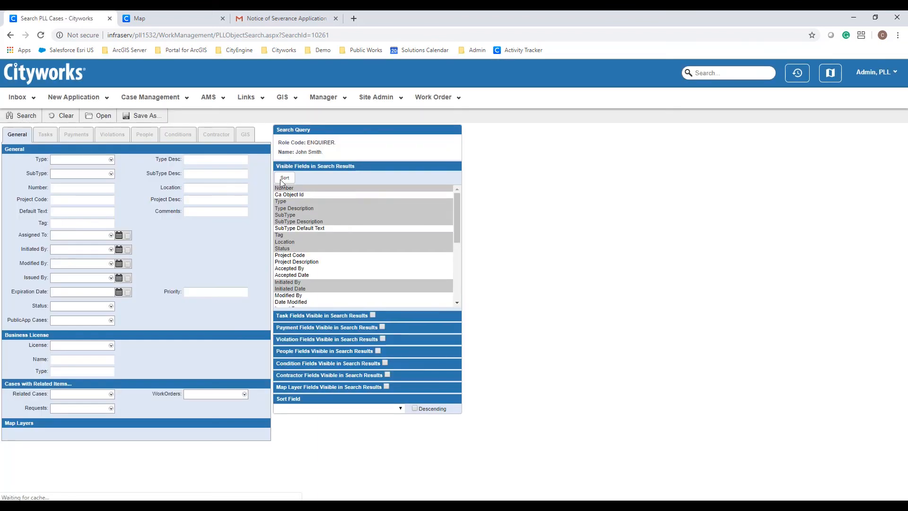
{"action": "left_click", "coordinate": [456, 200]}
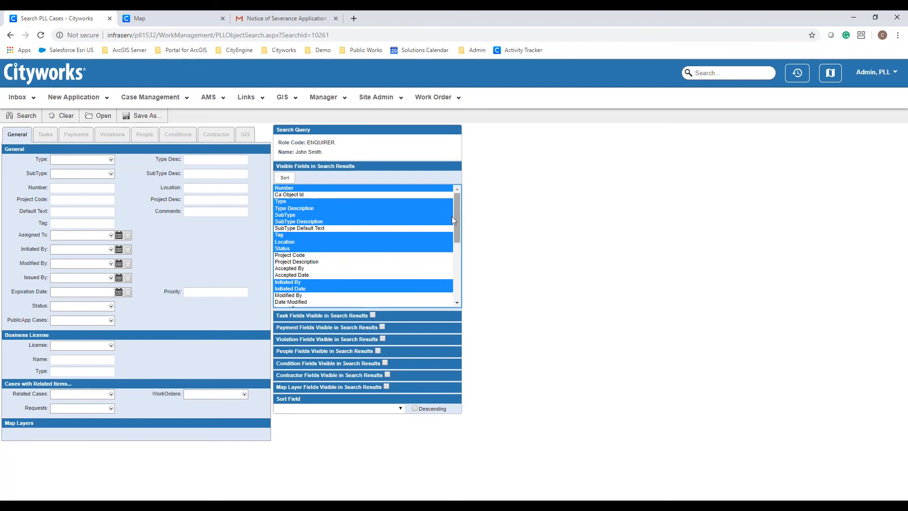
{"action": "left_click", "coordinate": [19, 98]}
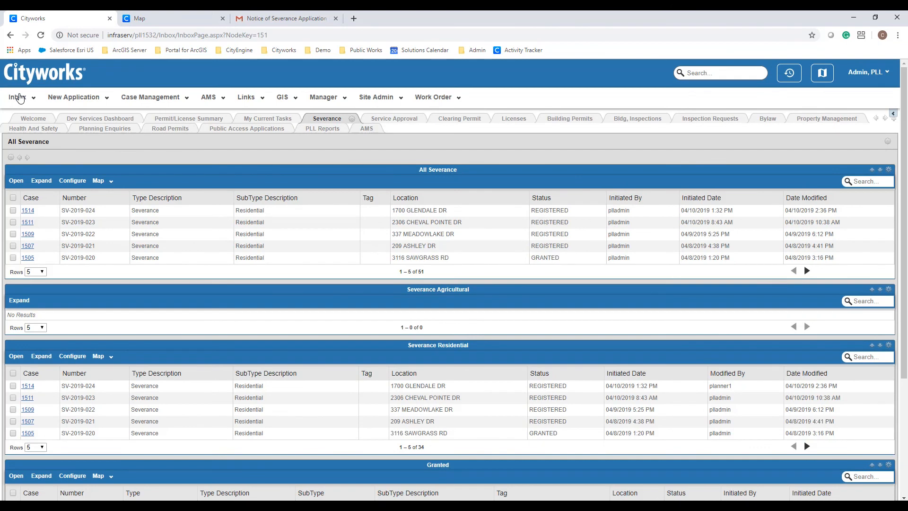
- Filter Planning Enquiries by the enquirer's name, then by 'kelly' to GE2019-0006, and log out
{"action": "left_click", "coordinate": [110, 135]}
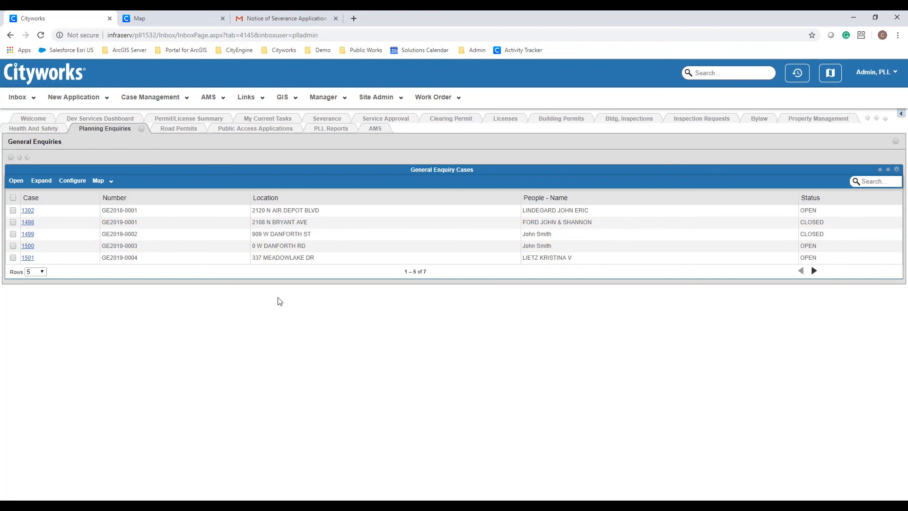
{"action": "left_click", "coordinate": [888, 180]}
{"action": "type", "text": "John smith"}
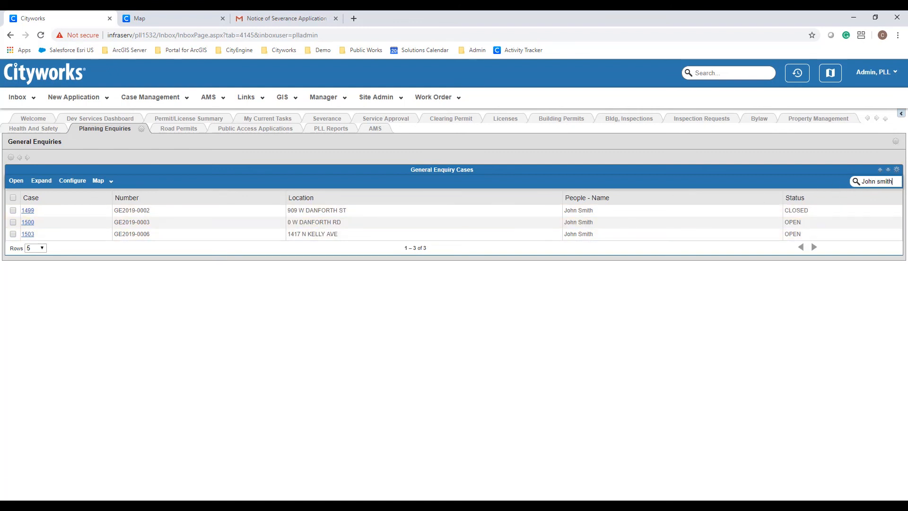
{"action": "left_click_drag", "start_coordinate": [896, 184], "coordinate": [854, 183]}
{"action": "key", "text": "BackSpace"}
{"action": "type", "text": "kelly"}
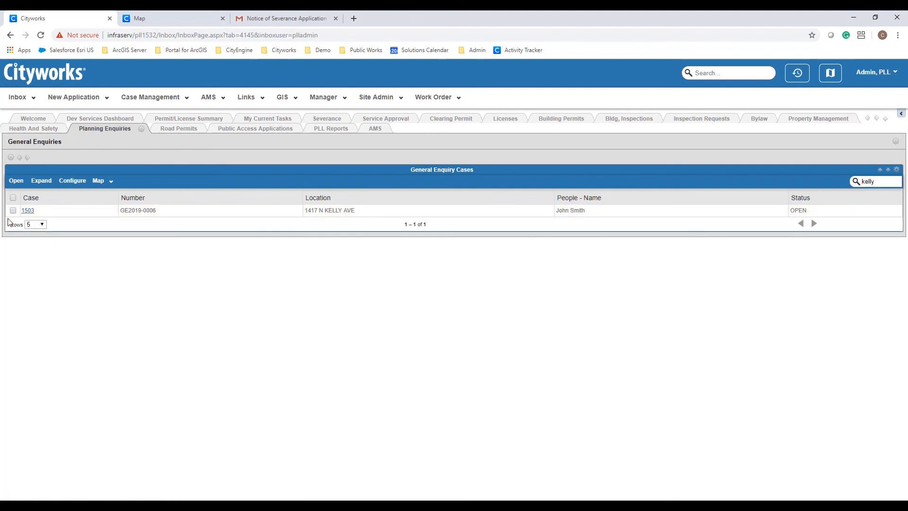
{"action": "left_click", "coordinate": [895, 72]}
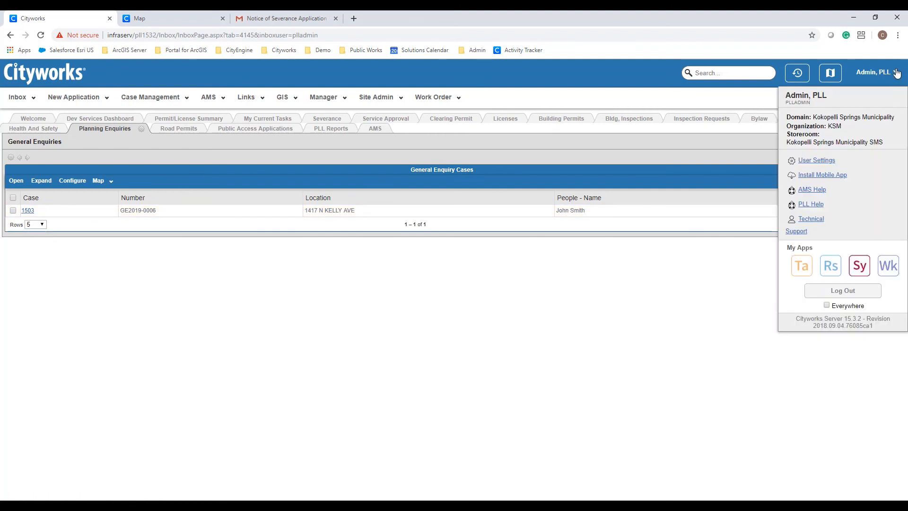
{"action": "left_click", "coordinate": [843, 290]}
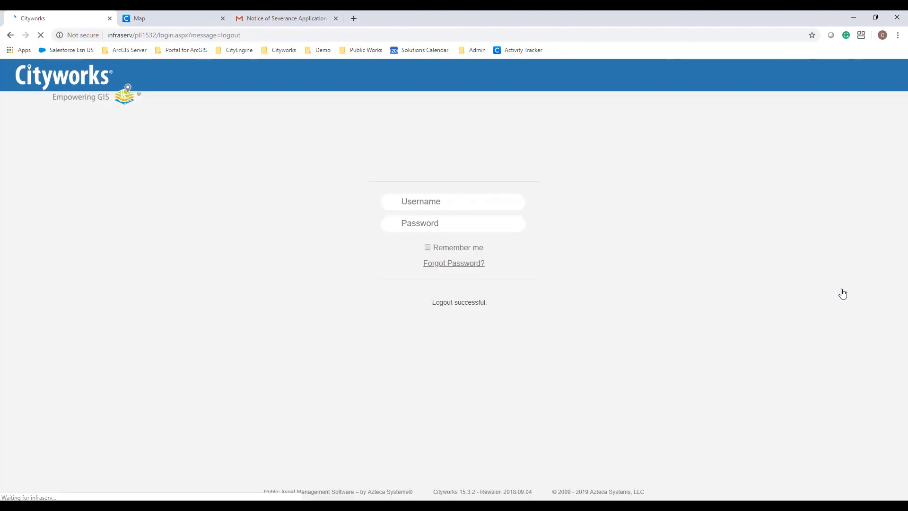